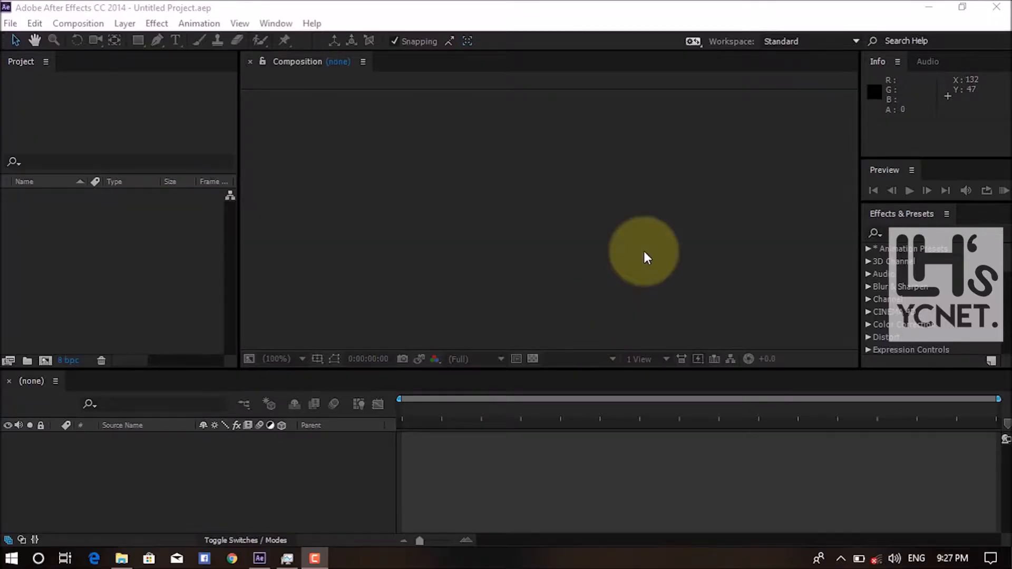
pyautogui.click(644, 254)
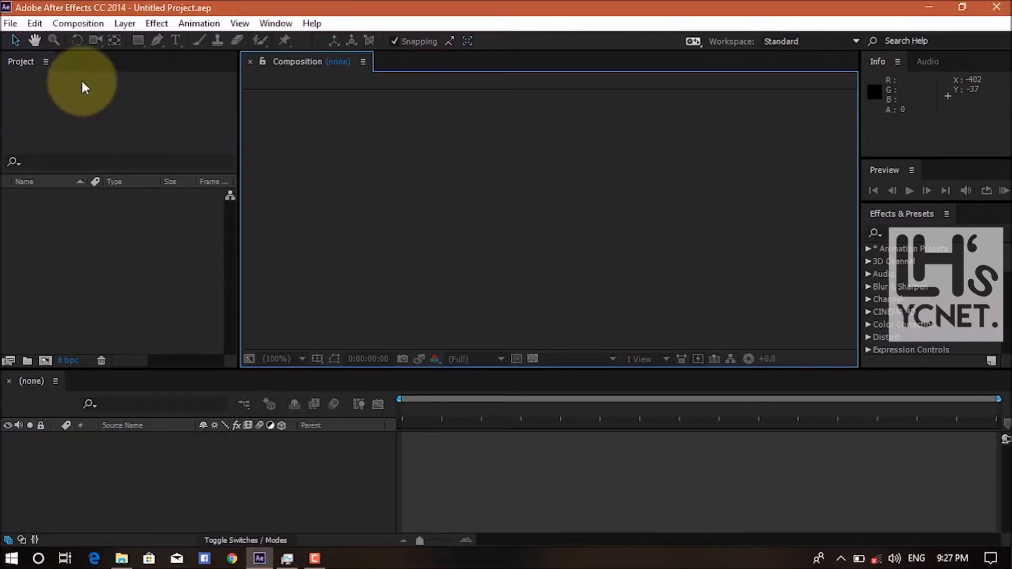
pyautogui.click(10, 23)
pyautogui.click(123, 26)
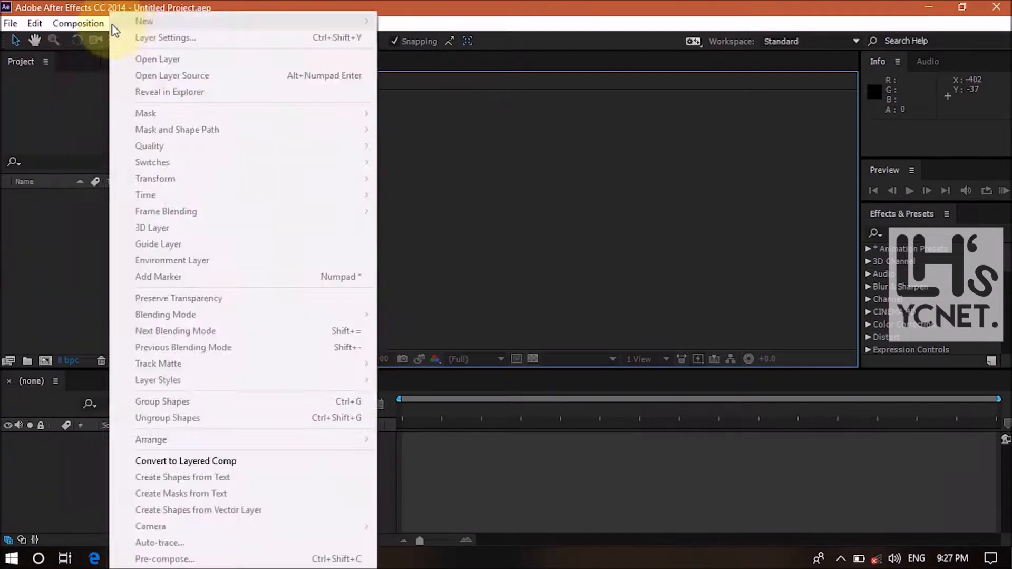
pyautogui.click(560, 327)
# - Create a 1920 x 1080 composition with a frame rate of 30 fps and a duration of 10 seconds
pyautogui.click(45, 361)
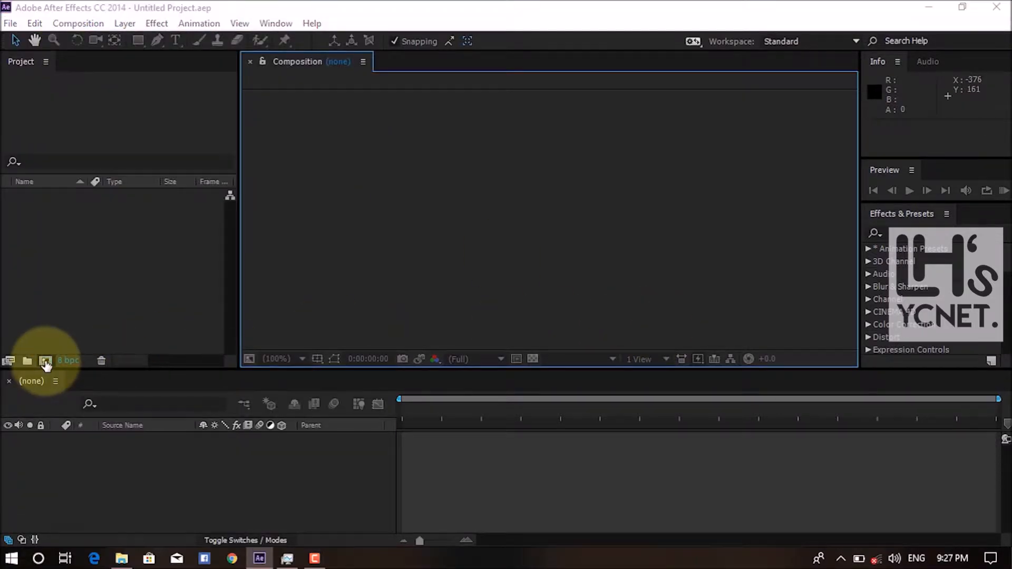
pyautogui.moveTo(564, 95); pyautogui.dragTo(689, 113)
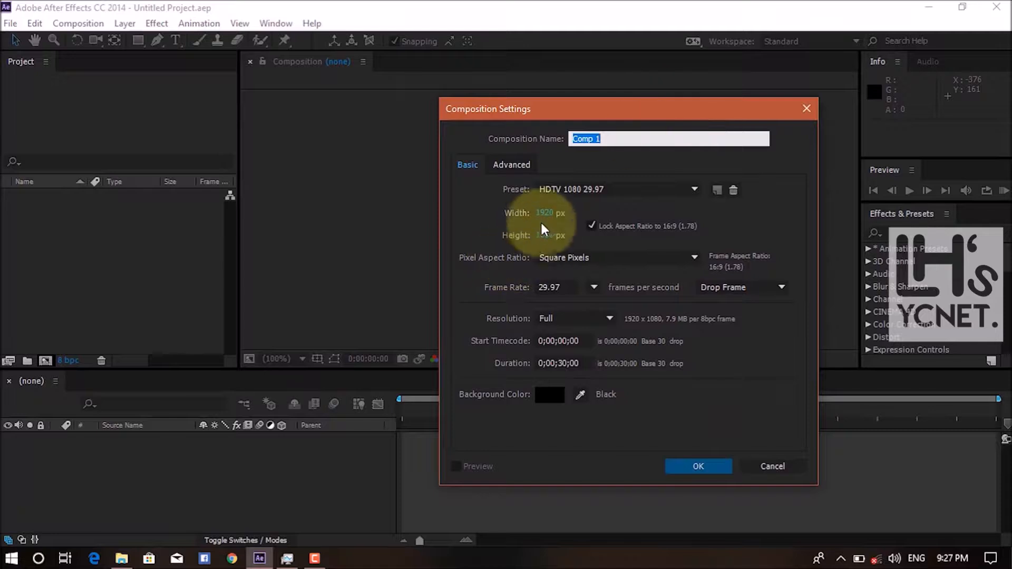
pyautogui.click(594, 290)
pyautogui.click(593, 290)
pyautogui.click(593, 289)
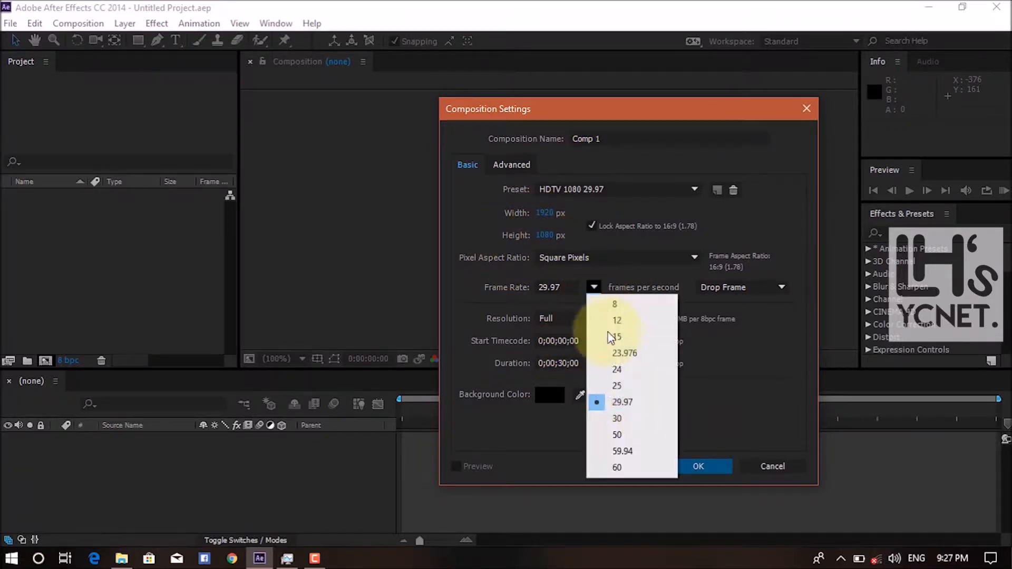
pyautogui.click(617, 418)
pyautogui.click(567, 363)
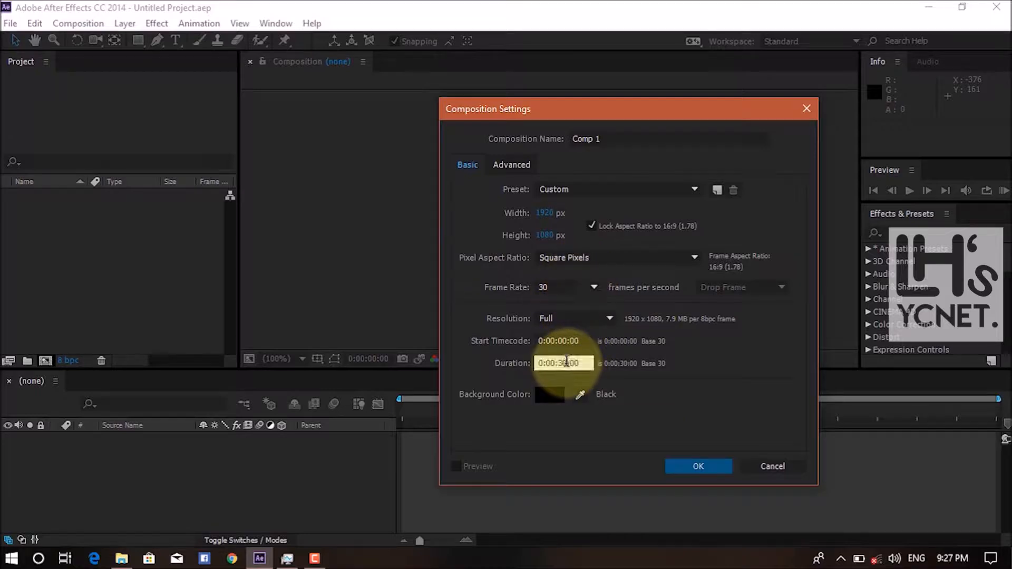
pyautogui.write('10')
pyautogui.press('Return')
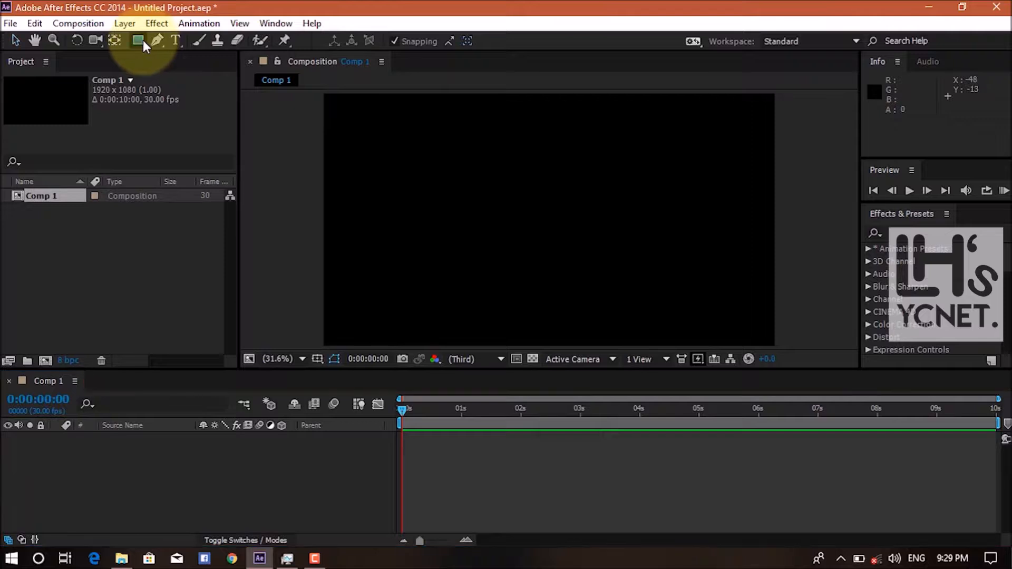
# - Draw a red circle about 424 px wide with the Ellipse tool and move its anchor point to the circle's center
pyautogui.moveTo(143, 40); pyautogui.dragTo(201, 74)
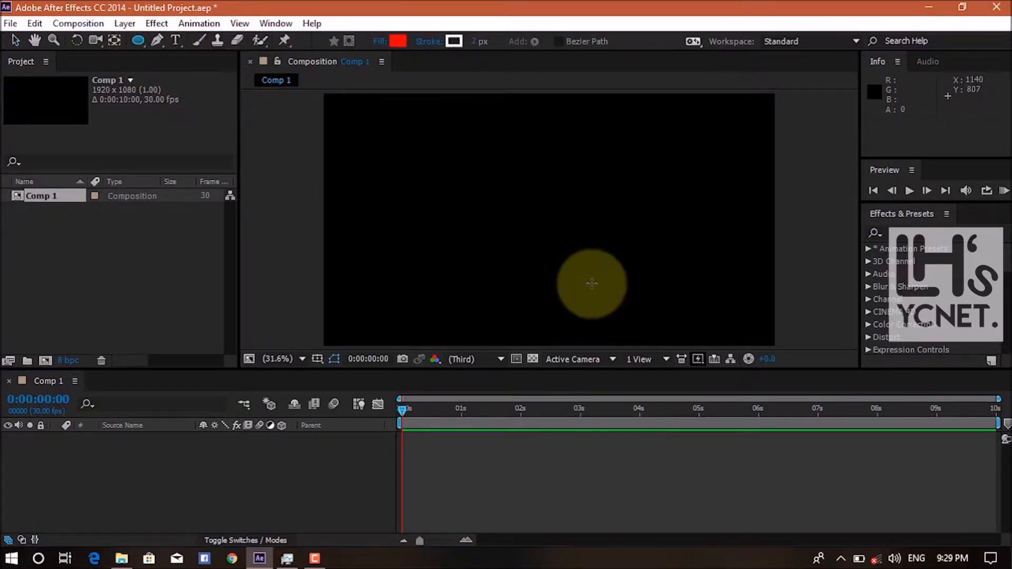
pyautogui.moveTo(555, 248); pyautogui.dragTo(454, 159)
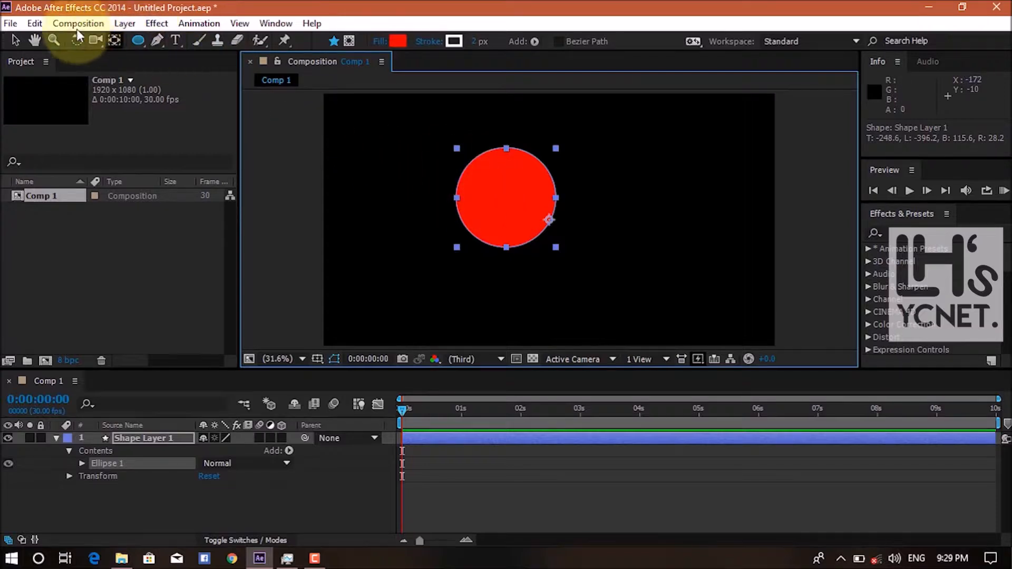
pyautogui.click(16, 41)
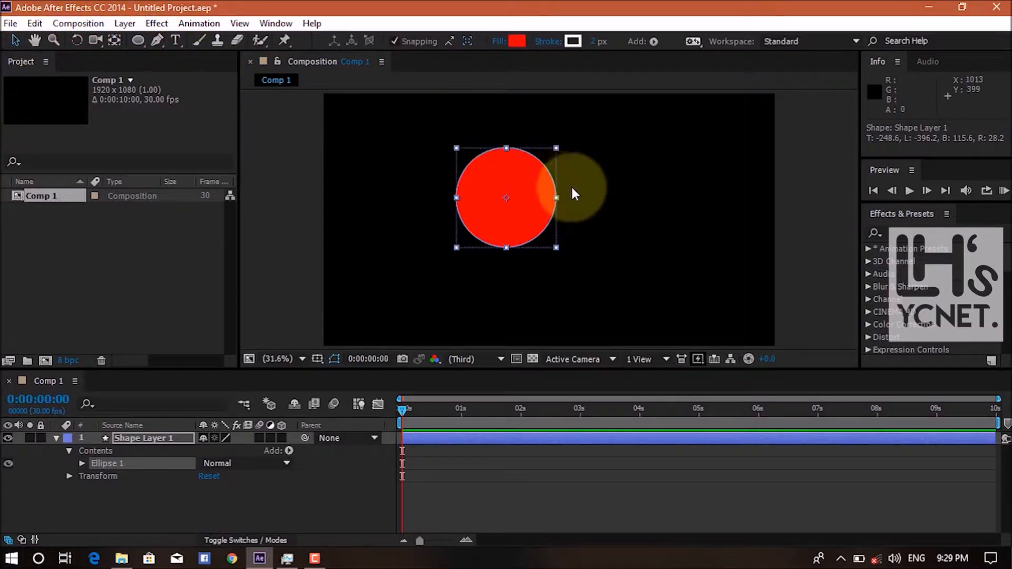
# - Position the red circle at the center of the composition
pyautogui.click(515, 206)
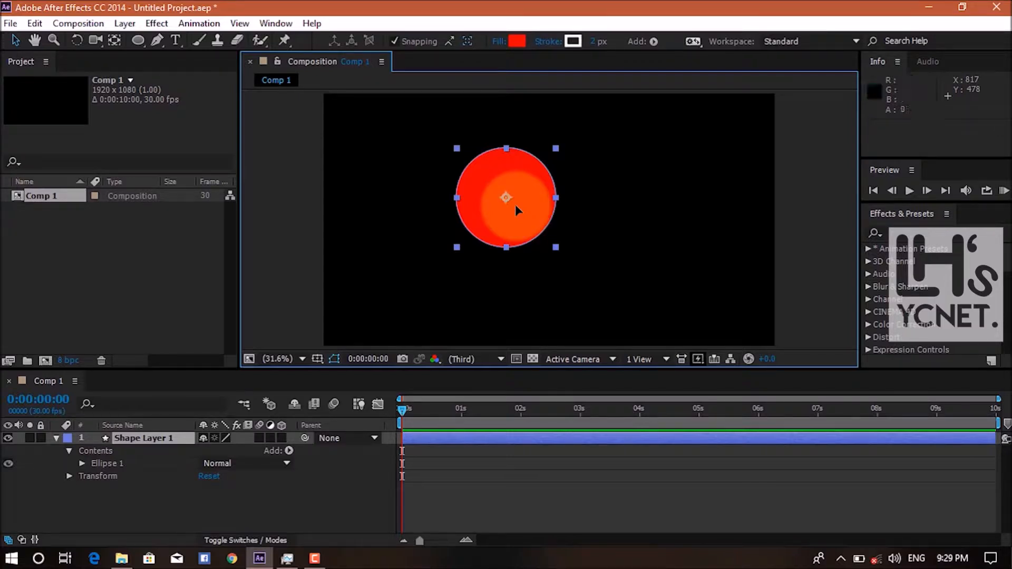
pyautogui.click(515, 204)
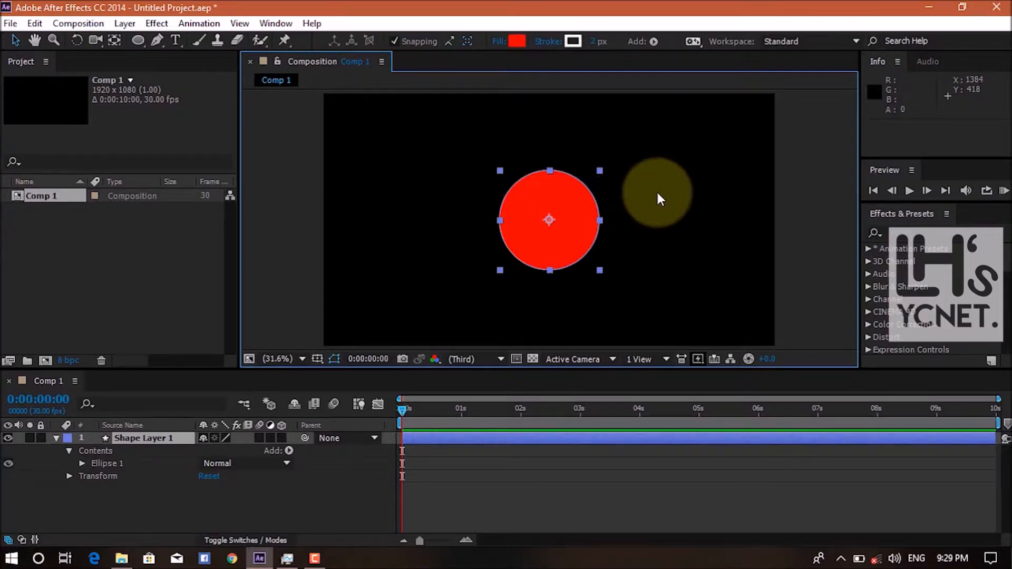
pyautogui.click(652, 189)
# - Set the circle's stroke width to 0 px so only the red fill is drawn
pyautogui.click(517, 227)
pyautogui.click(172, 522)
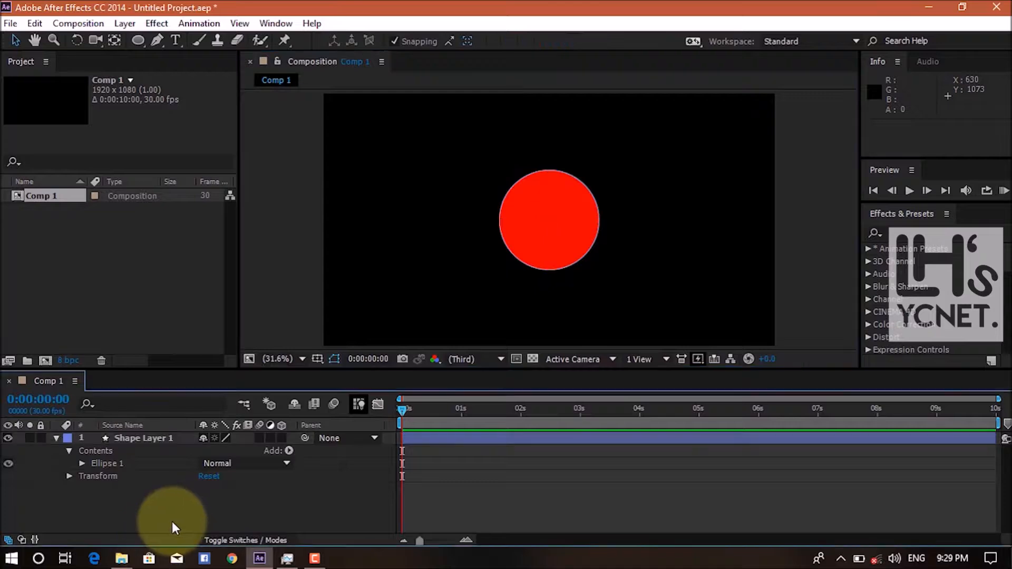
pyautogui.click(327, 438)
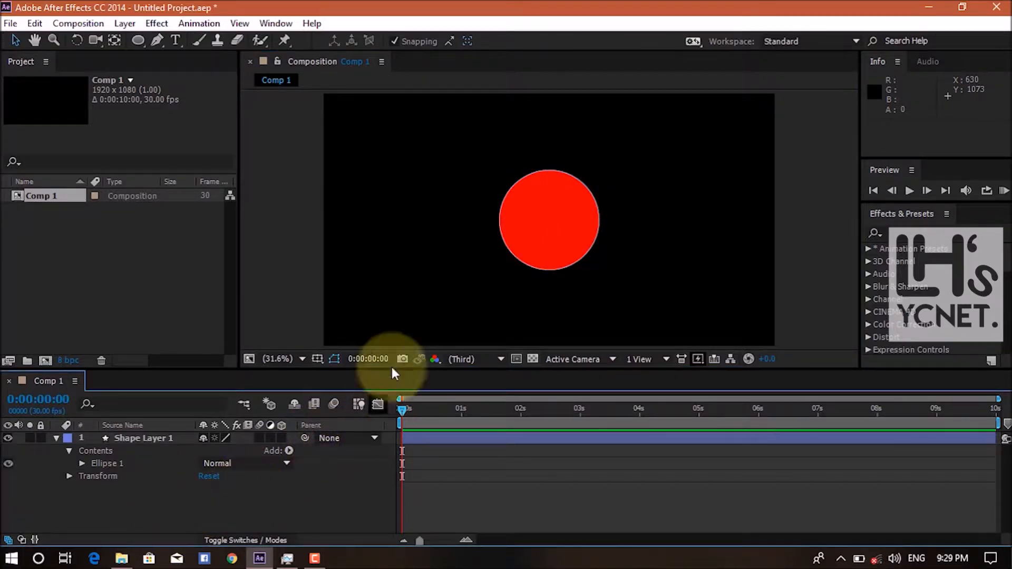
pyautogui.click(571, 211)
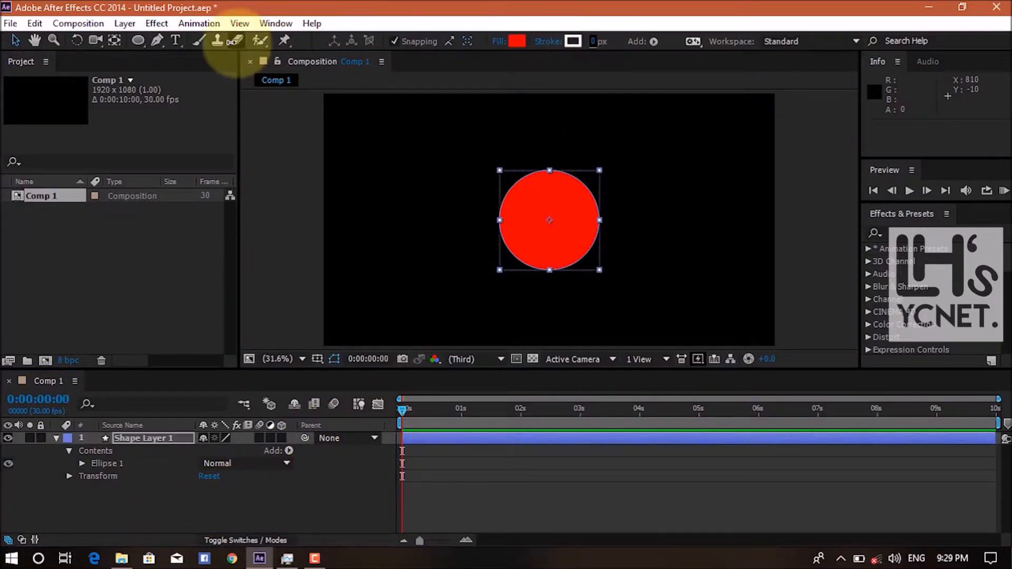
pyautogui.click(396, 179)
pyautogui.click(573, 231)
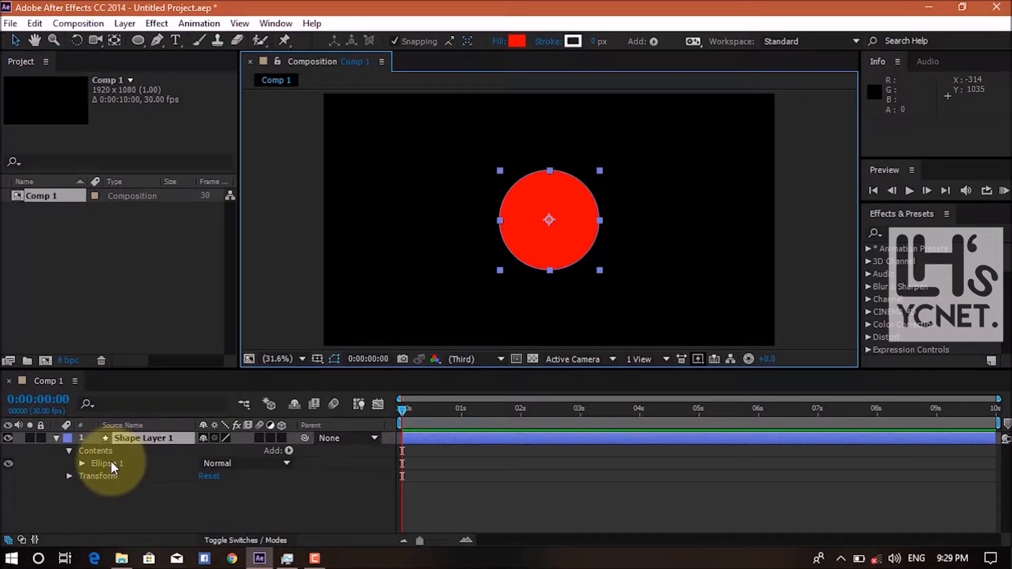
# - Reveal the shape layer's Transform properties and add an expression to Position
pyautogui.click(82, 463)
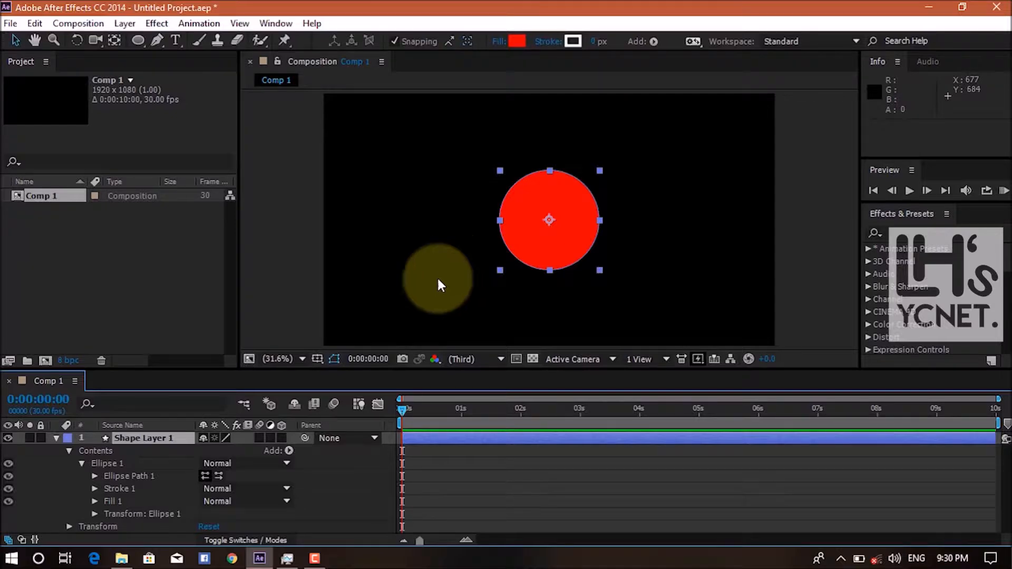
pyautogui.click(82, 463)
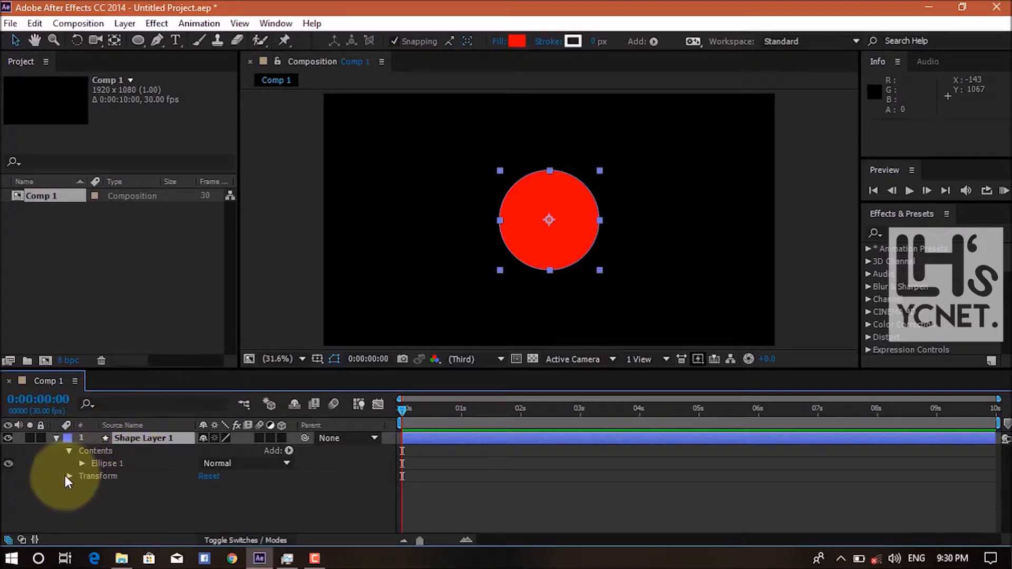
pyautogui.click(66, 475)
pyautogui.click(69, 476)
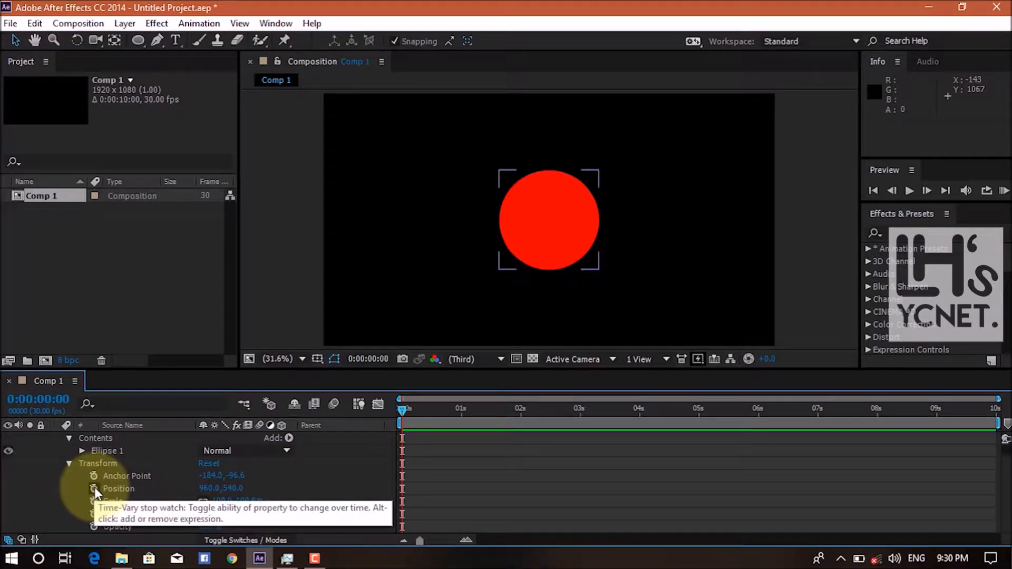
pyautogui.keyDown('alt'); pyautogui.click(94, 487); pyautogui.keyUp('alt')
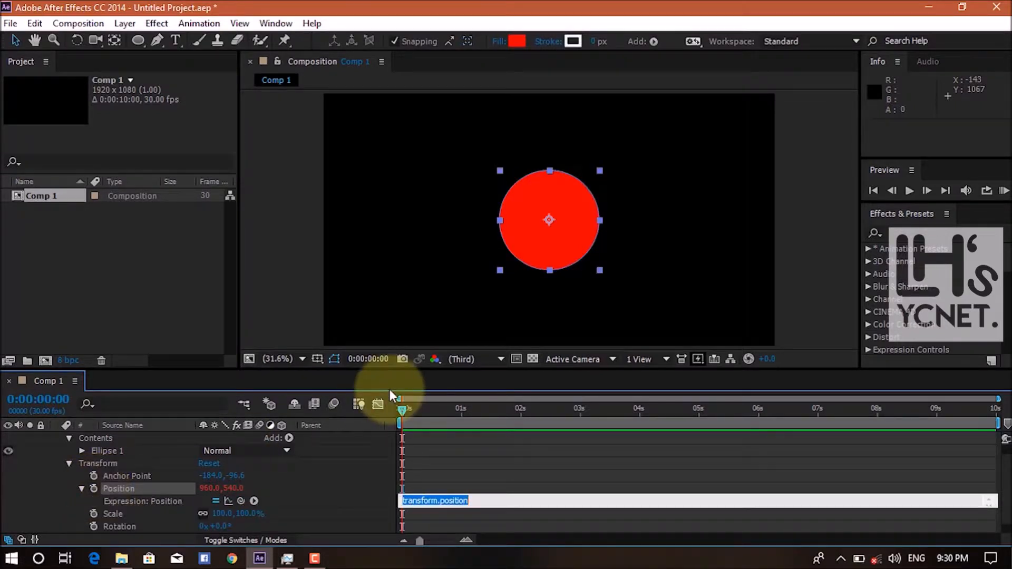
# - Enlarge the Position expression field and replace the default expression with wiggle(10,10)
pyautogui.click(483, 487)
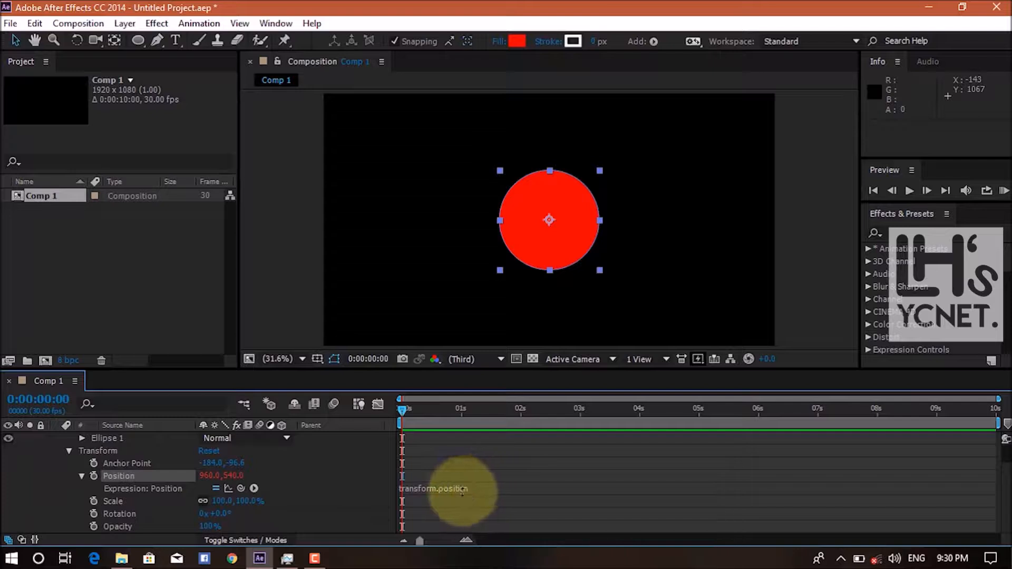
pyautogui.moveTo(524, 493); pyautogui.dragTo(527, 526)
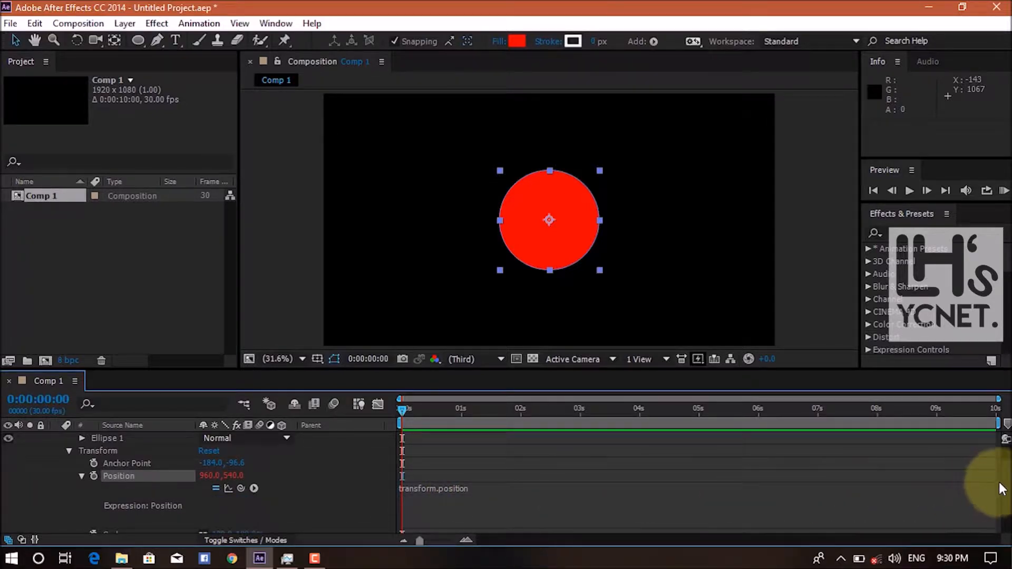
pyautogui.scroll(-3, 992, 491)
pyautogui.click(641, 479)
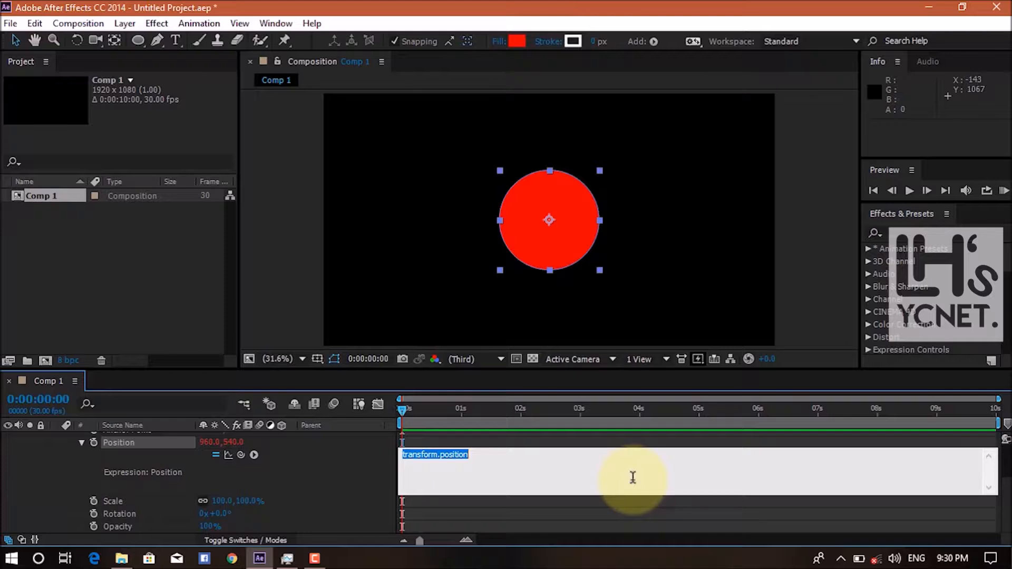
pyautogui.write('w')
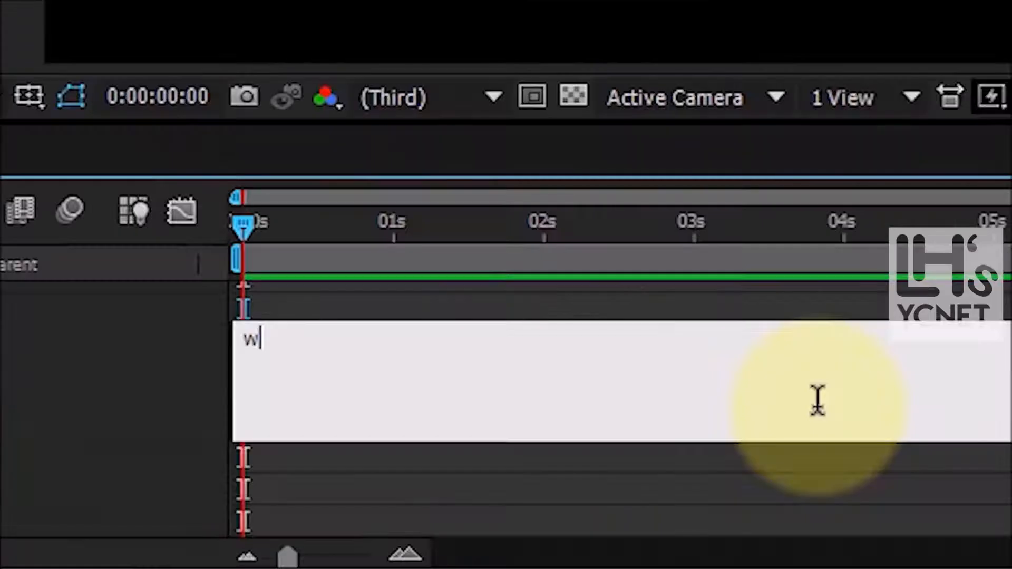
pyautogui.write('iggle(')
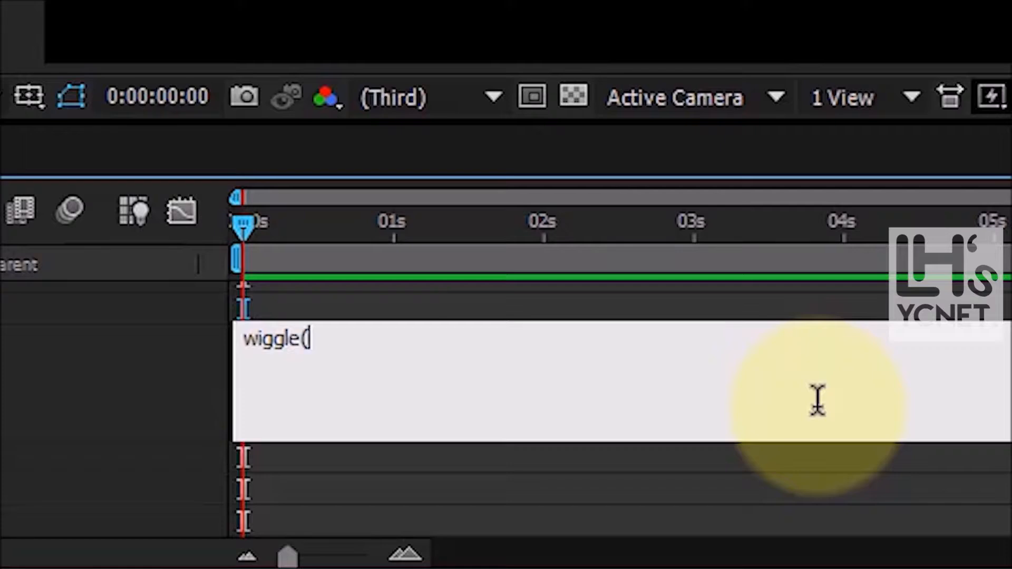
pyautogui.write('10,10)')
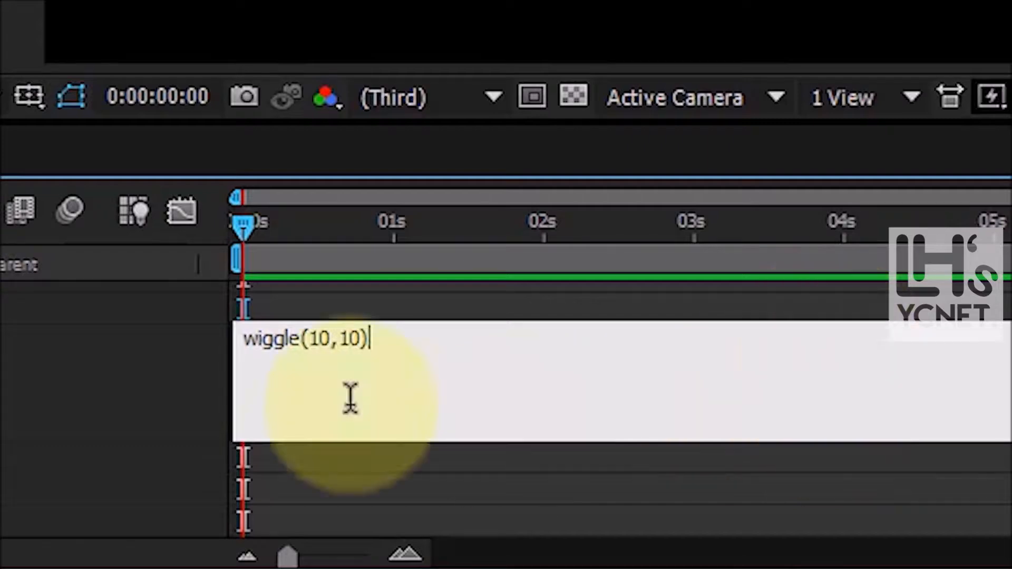
pyautogui.click(61, 372)
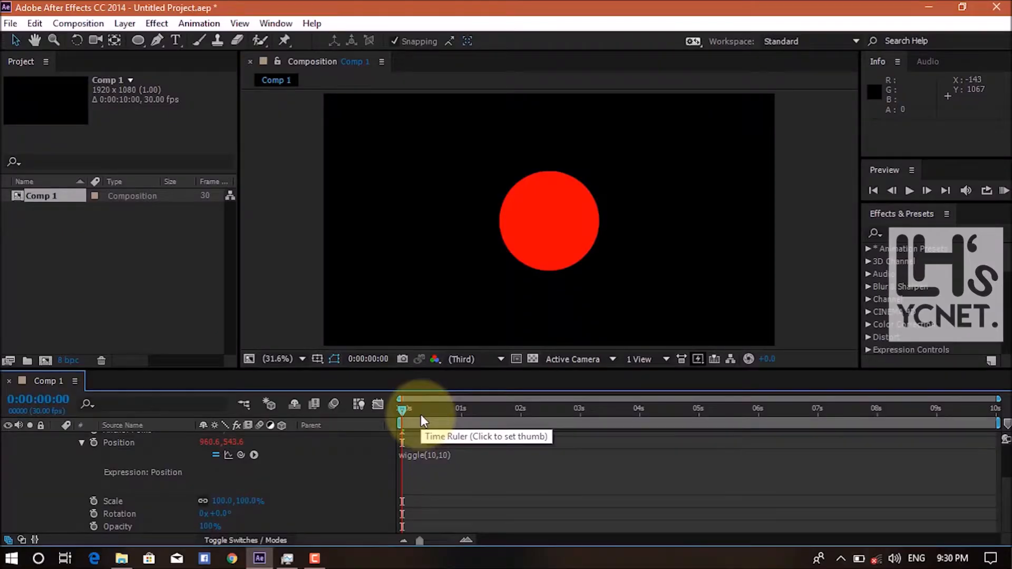
# - Preview the circle's wiggle animation and examine the two parameters in the Position expression
pyautogui.press('space')
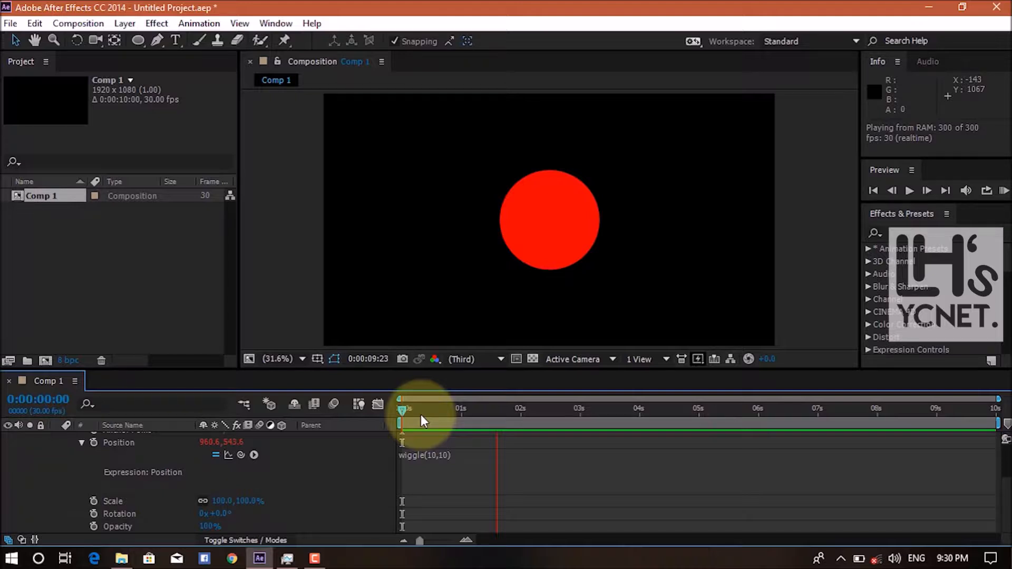
pyautogui.press('space')
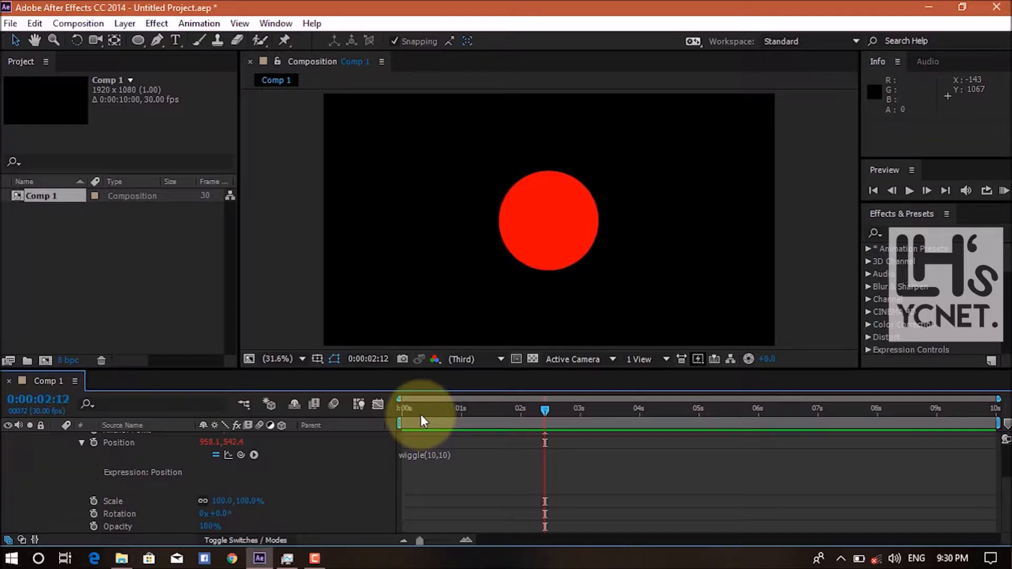
pyautogui.click(425, 454)
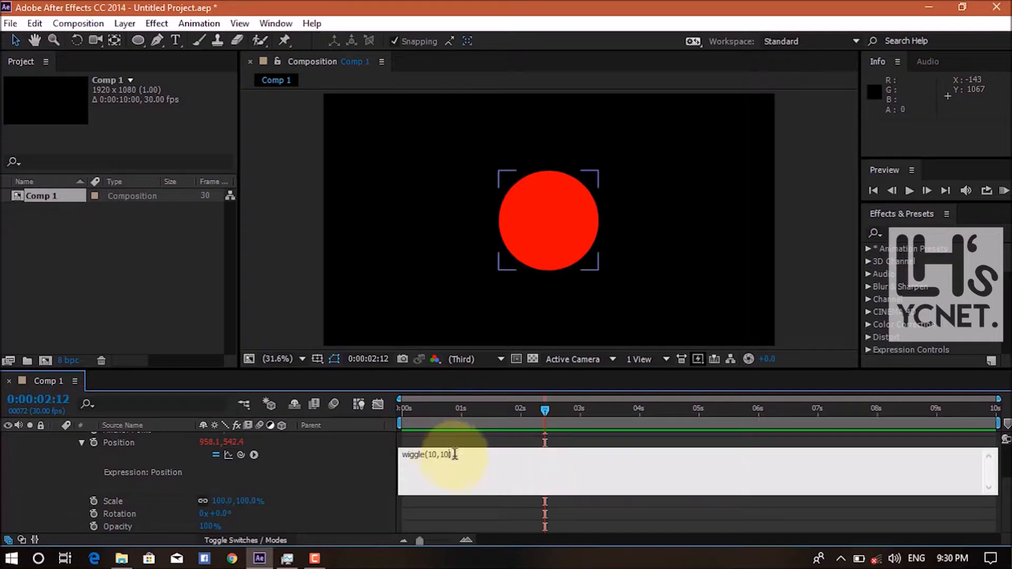
pyautogui.moveTo(453, 455); pyautogui.dragTo(433, 456)
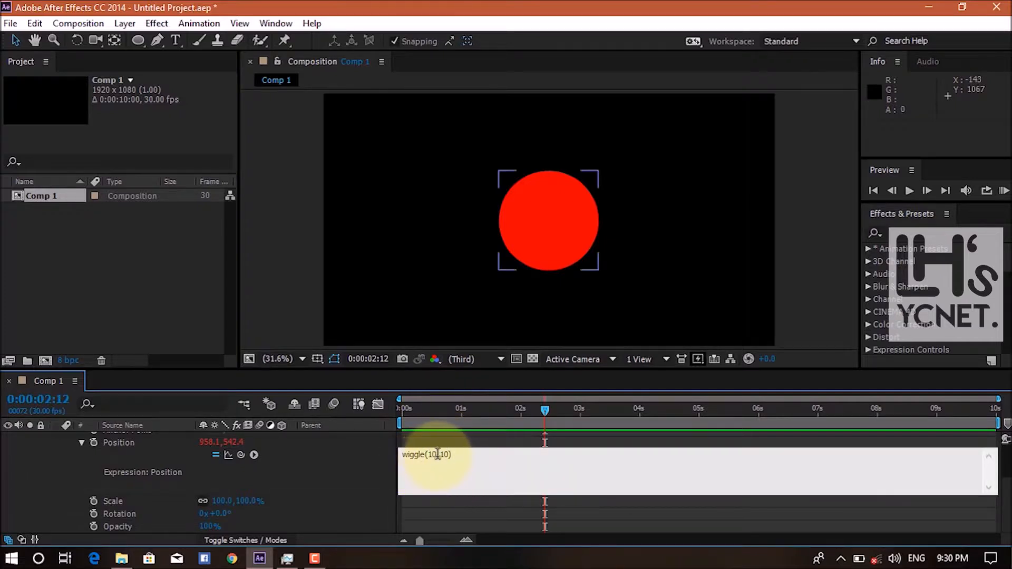
pyautogui.moveTo(404, 454); pyautogui.dragTo(477, 456)
pyautogui.click(456, 455)
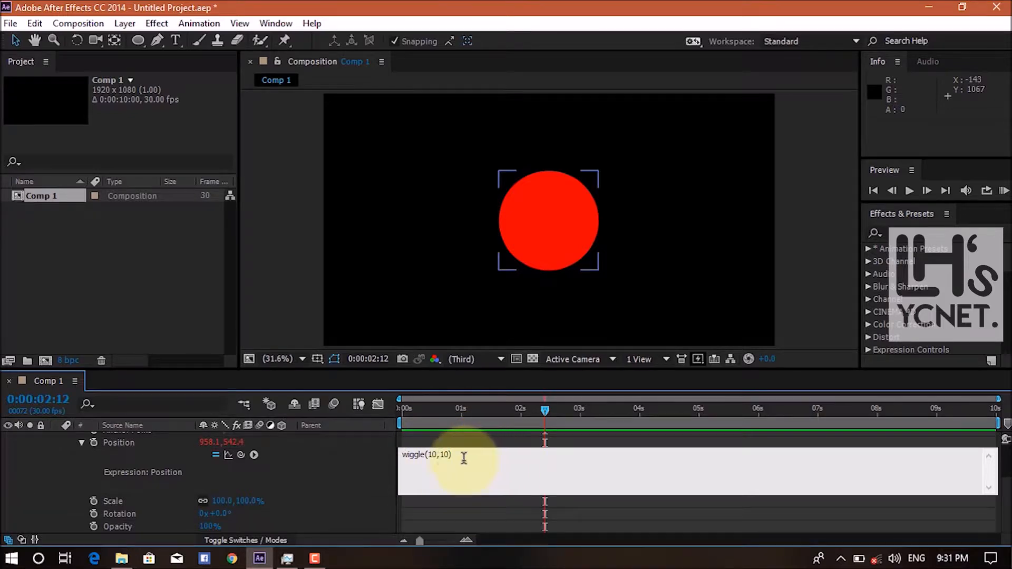
# - Try to replace the first parameter of the Position wiggle expression with x
pyautogui.doubleClick(431, 455)
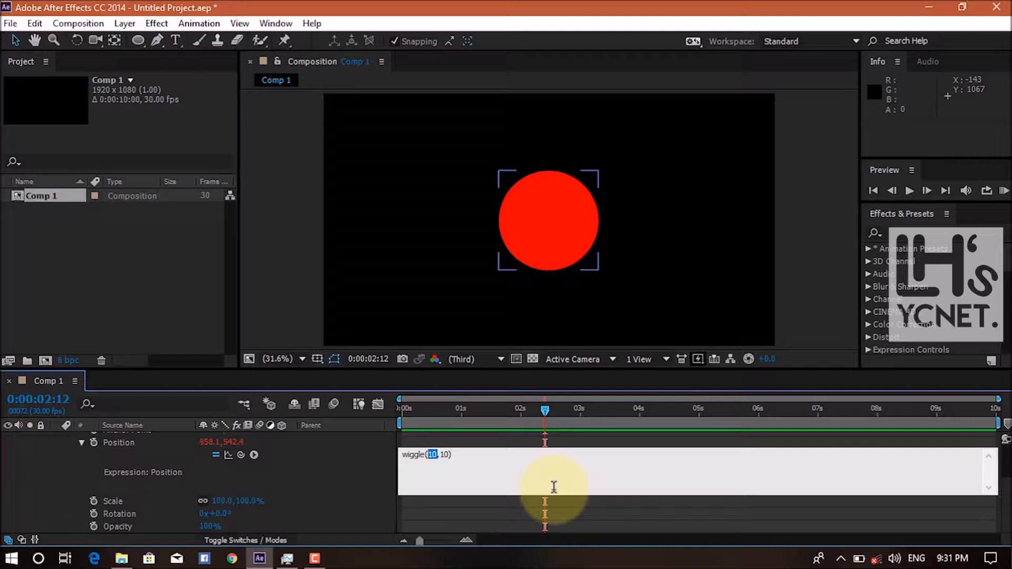
pyautogui.write('x')
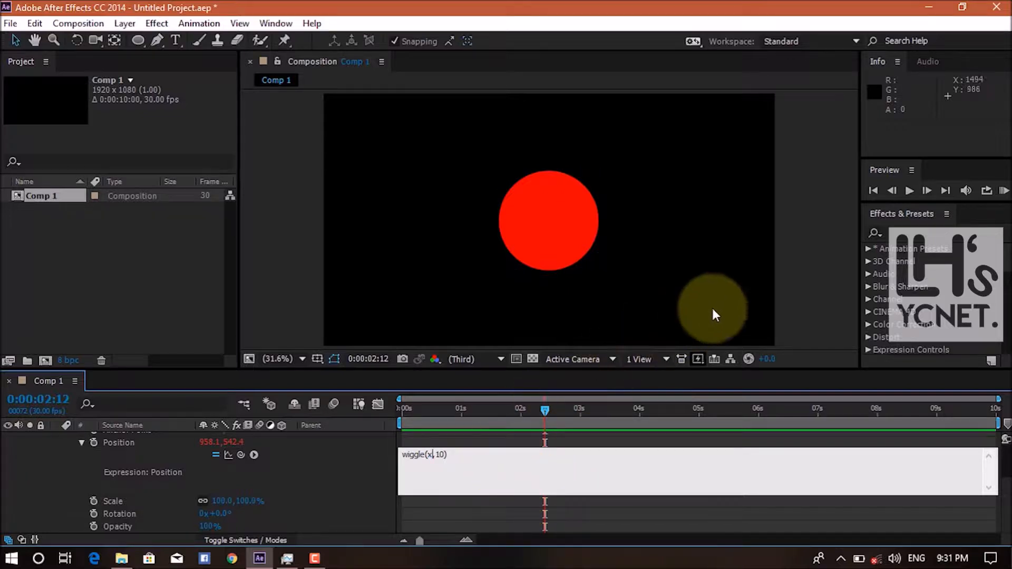
pyautogui.click(731, 314)
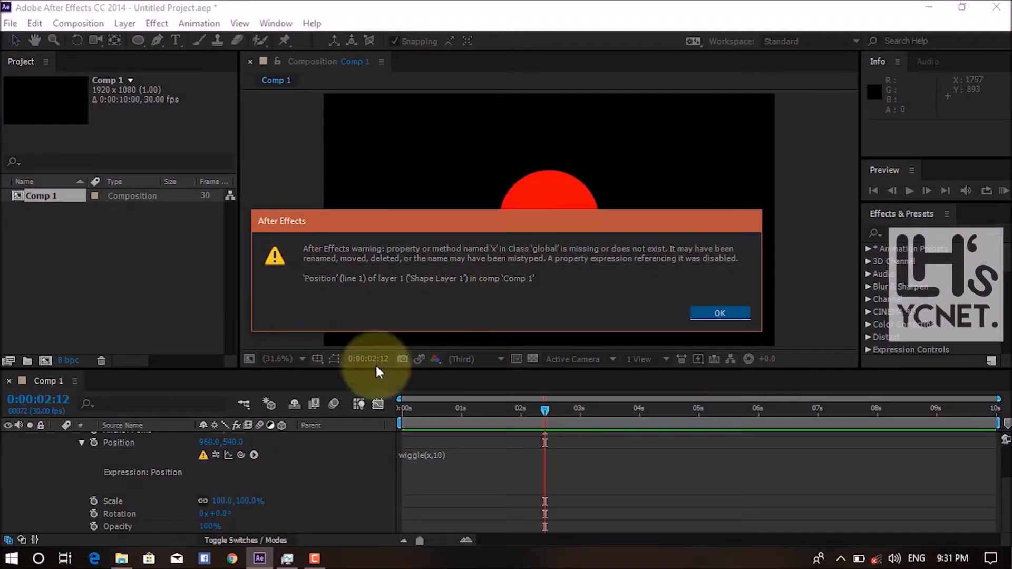
# - Dismiss the expression warning and add a line beginning with "x =" above wiggle(x,10) in the Position expression
pyautogui.click(735, 314)
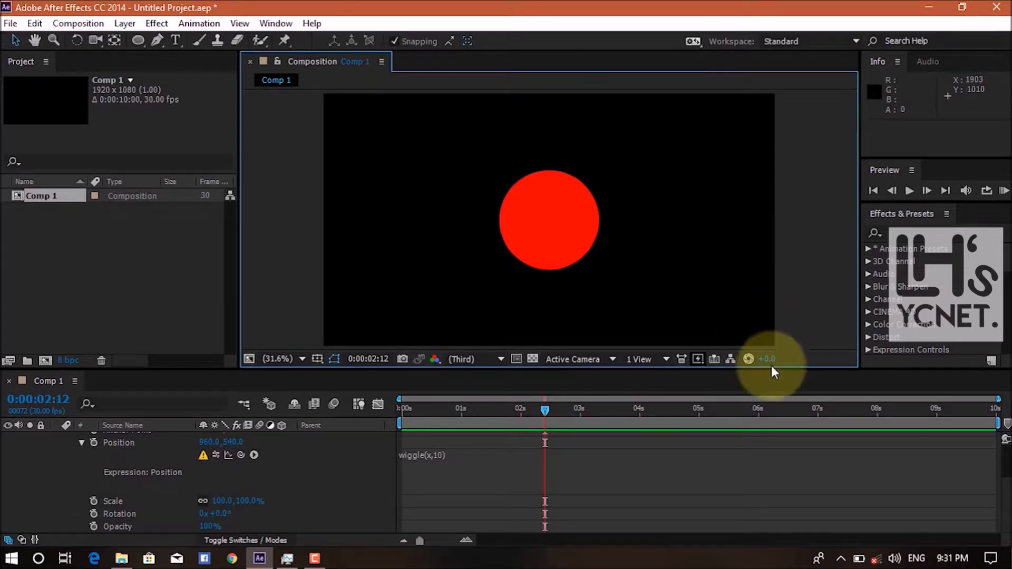
pyautogui.click(425, 455)
pyautogui.click(439, 456)
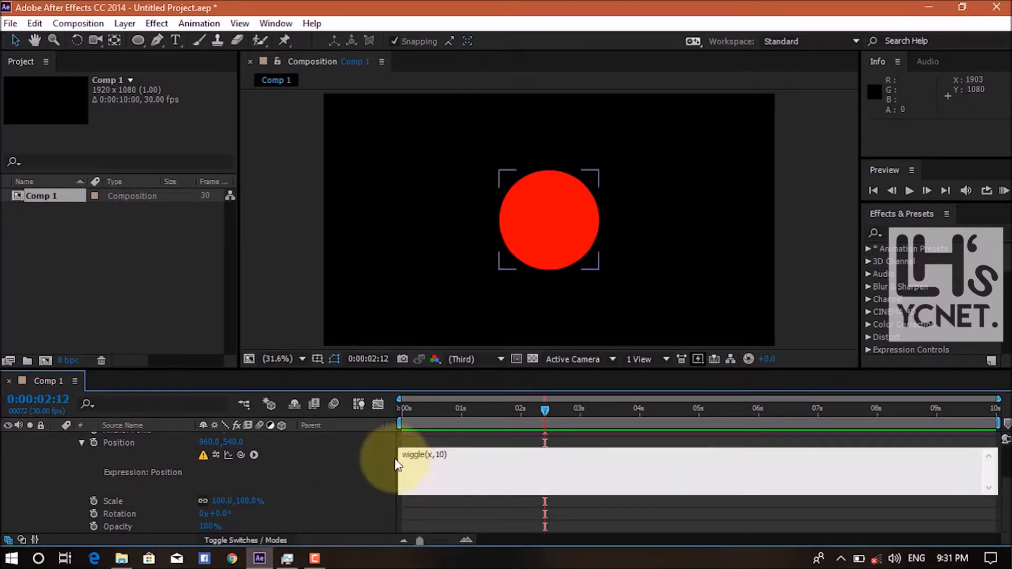
pyautogui.click(400, 452)
pyautogui.press('Return')
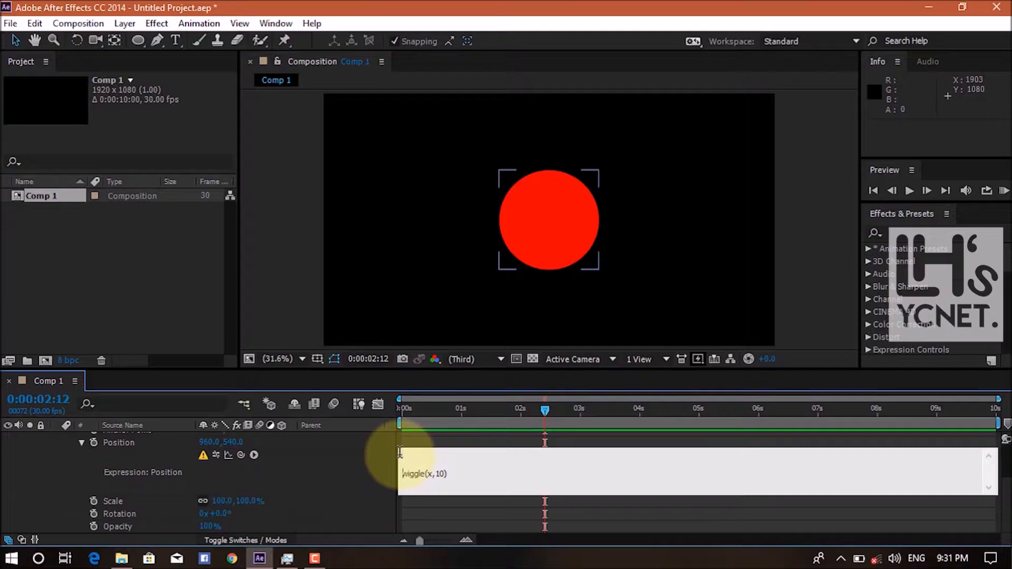
pyautogui.write('x =')
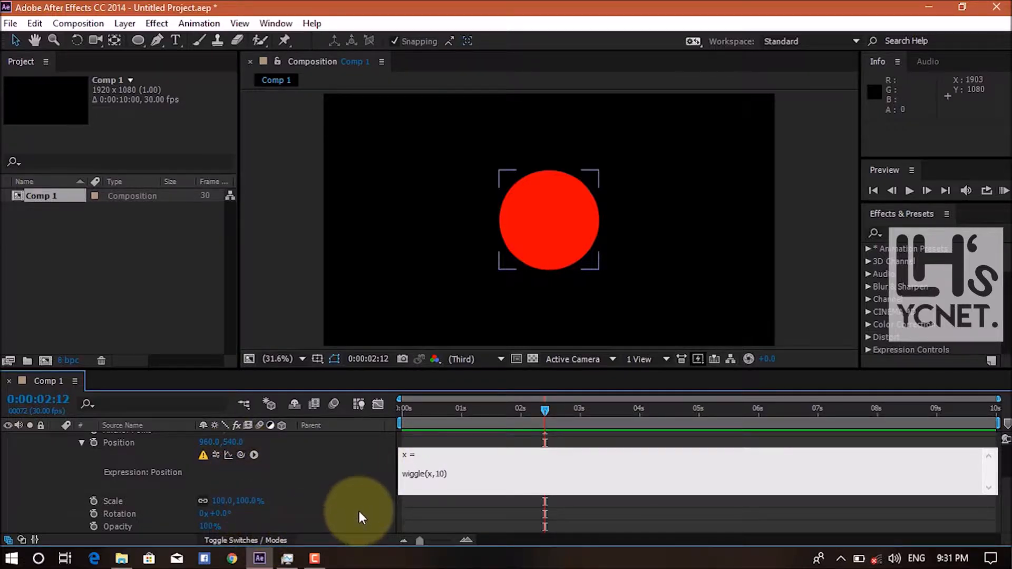
pyautogui.click(318, 507)
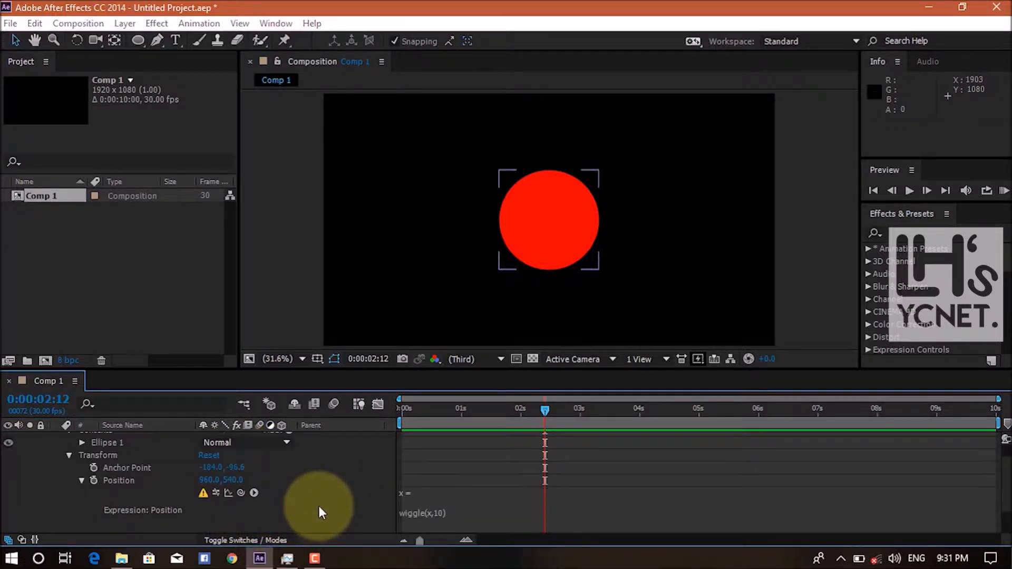
pyautogui.press('Return')
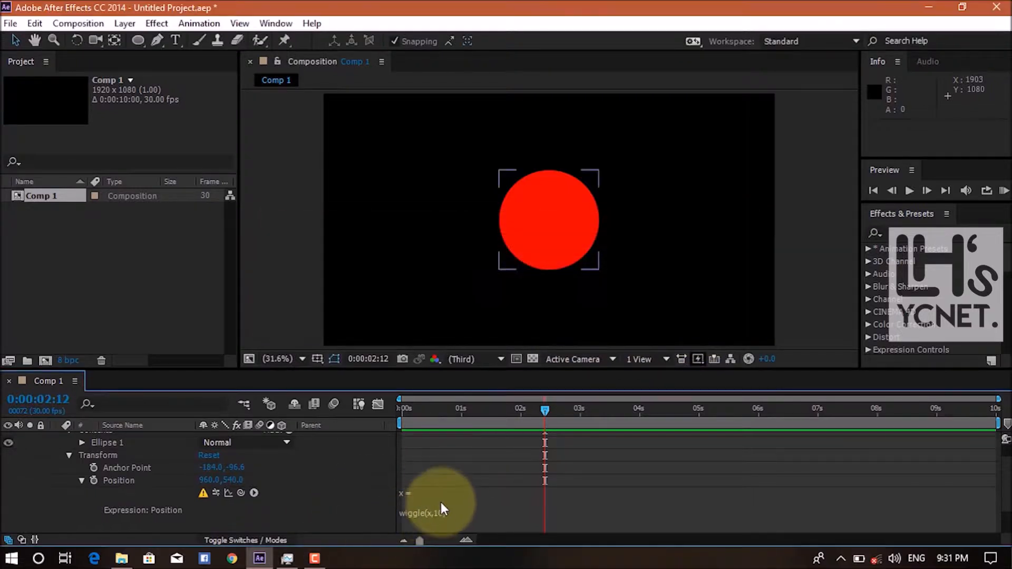
# - Complete the variable definition in the Position expression as x = index*2; and apply the expression
pyautogui.click(441, 502)
pyautogui.click(442, 499)
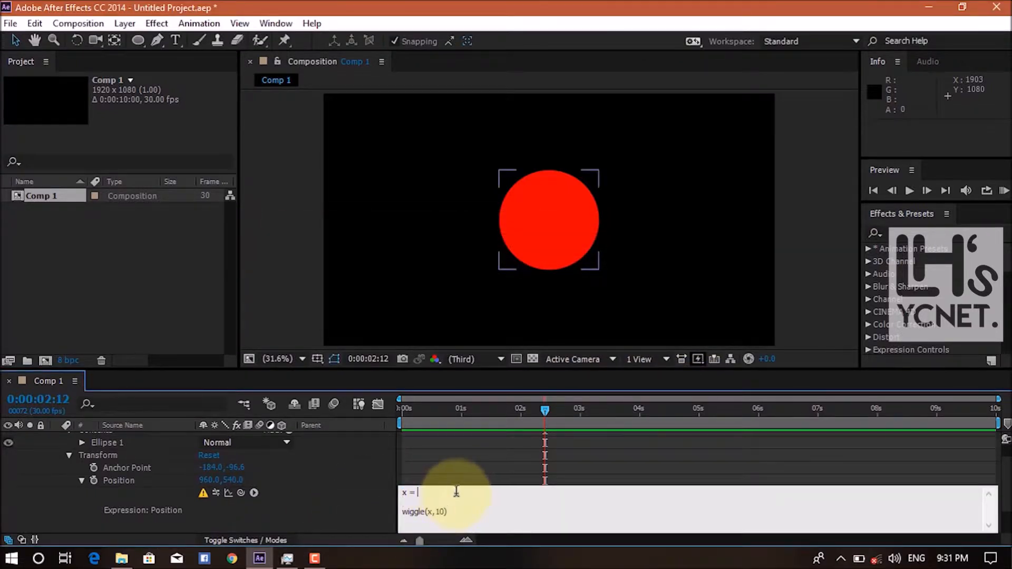
pyautogui.click(447, 494)
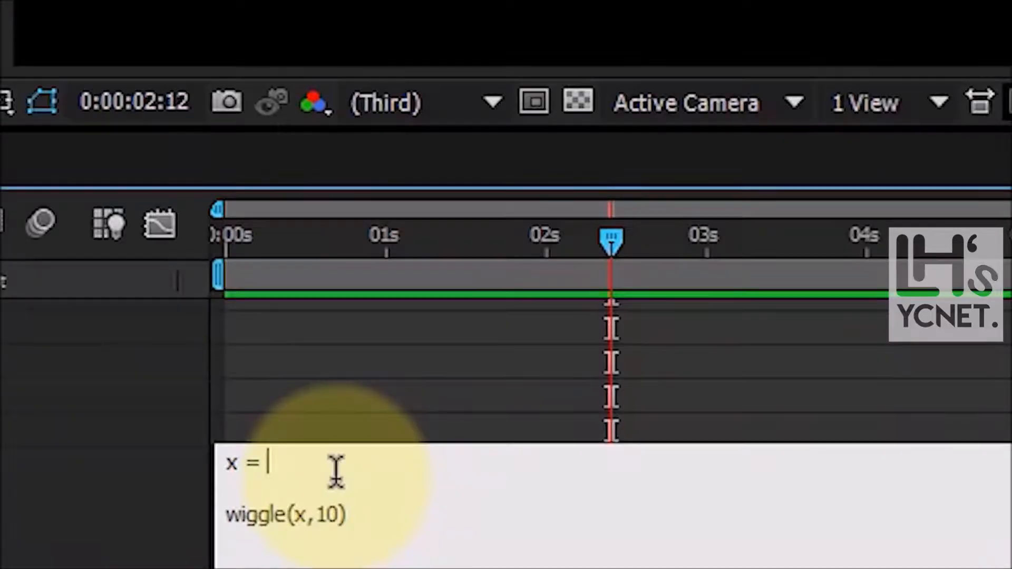
pyautogui.write('index')
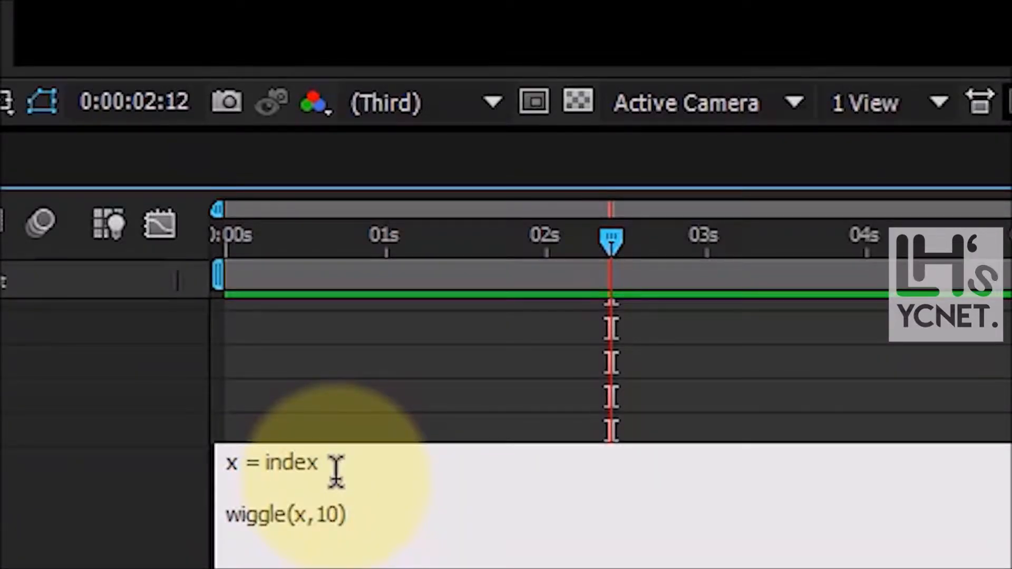
pyautogui.write('*2')
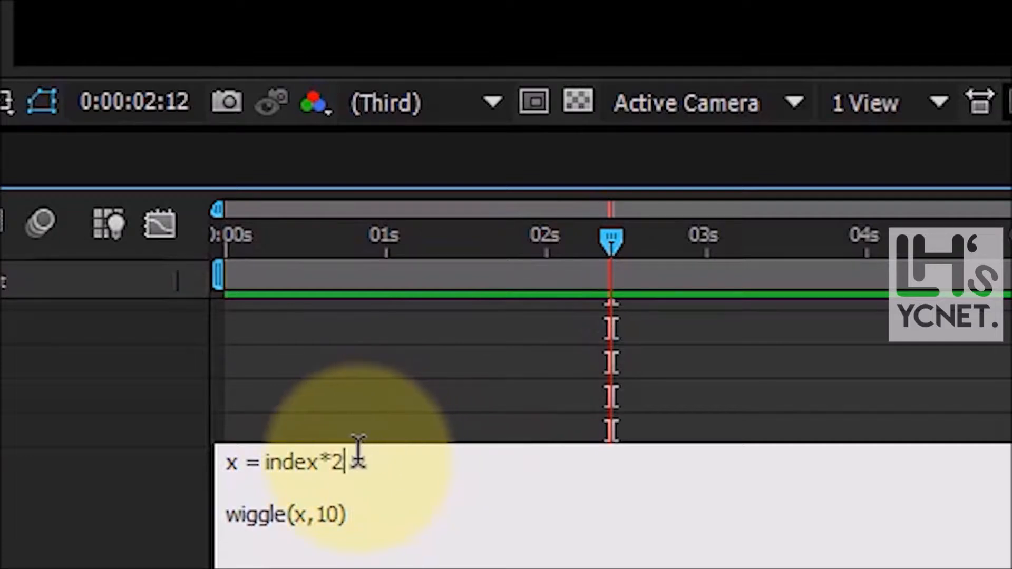
pyautogui.write(';')
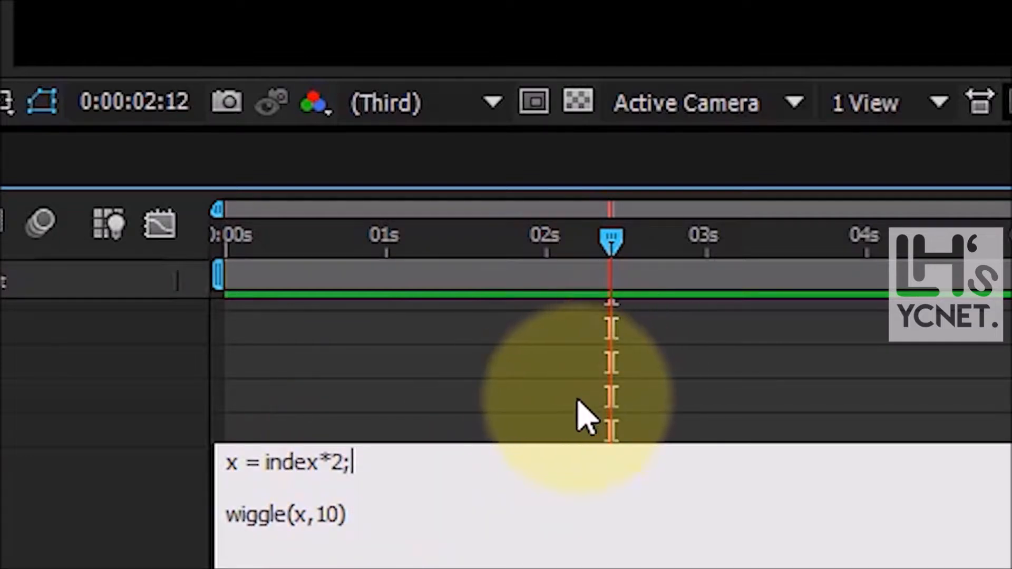
pyautogui.click(535, 410)
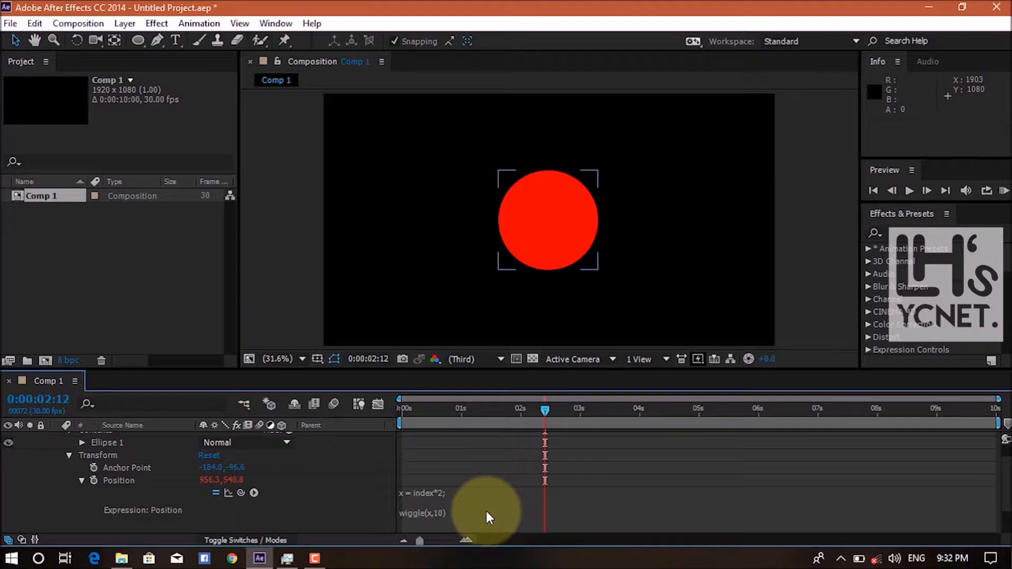
# - Replace the wiggle's second parameter with y and define y = transform.position[1]; by linking it to the layer's vertical Position value
pyautogui.click(467, 525)
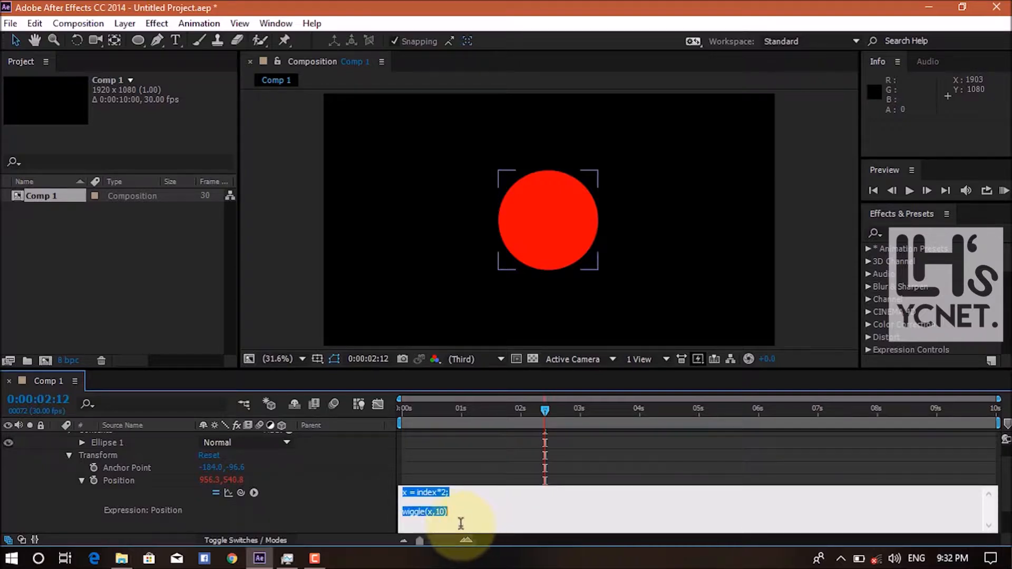
pyautogui.moveTo(447, 511); pyautogui.dragTo(427, 512)
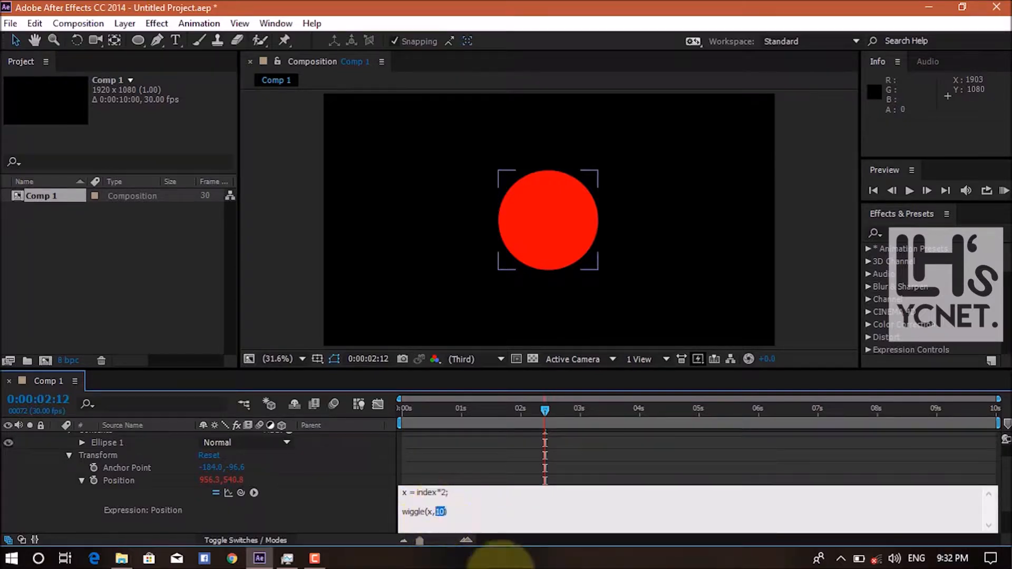
pyautogui.write('y')
pyautogui.click(471, 497)
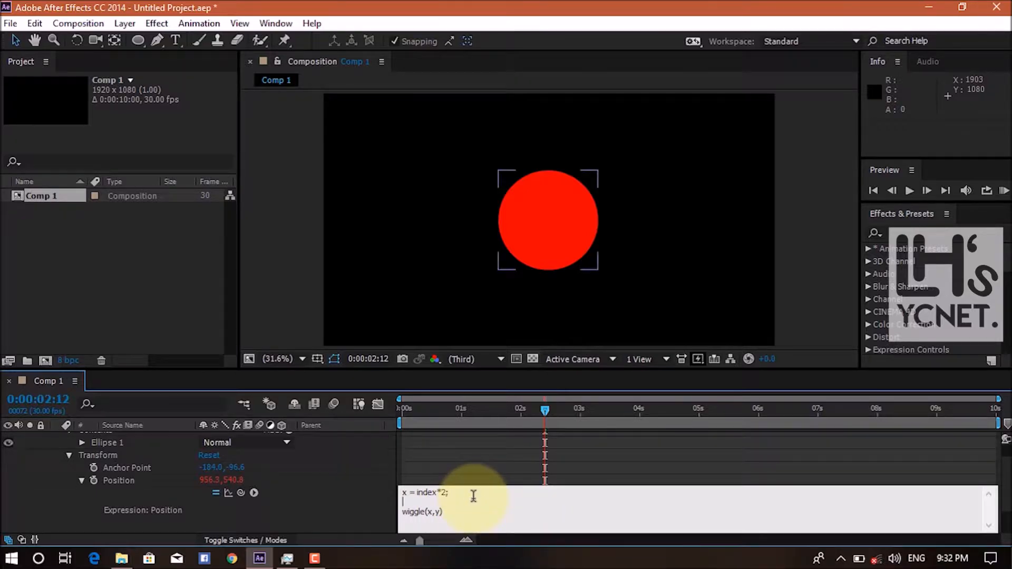
pyautogui.press('Return')
pyautogui.write('y')
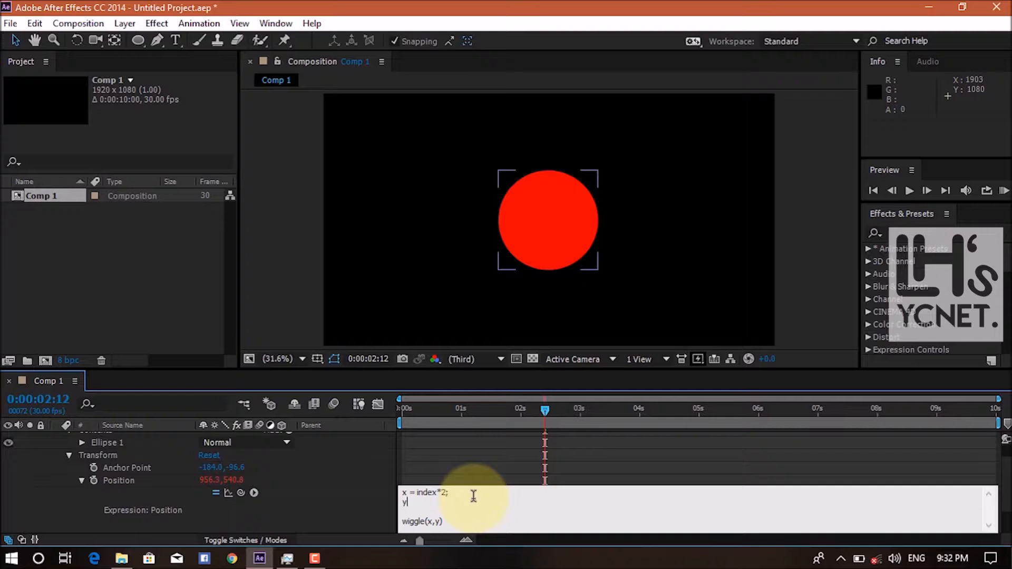
pyautogui.write(' =')
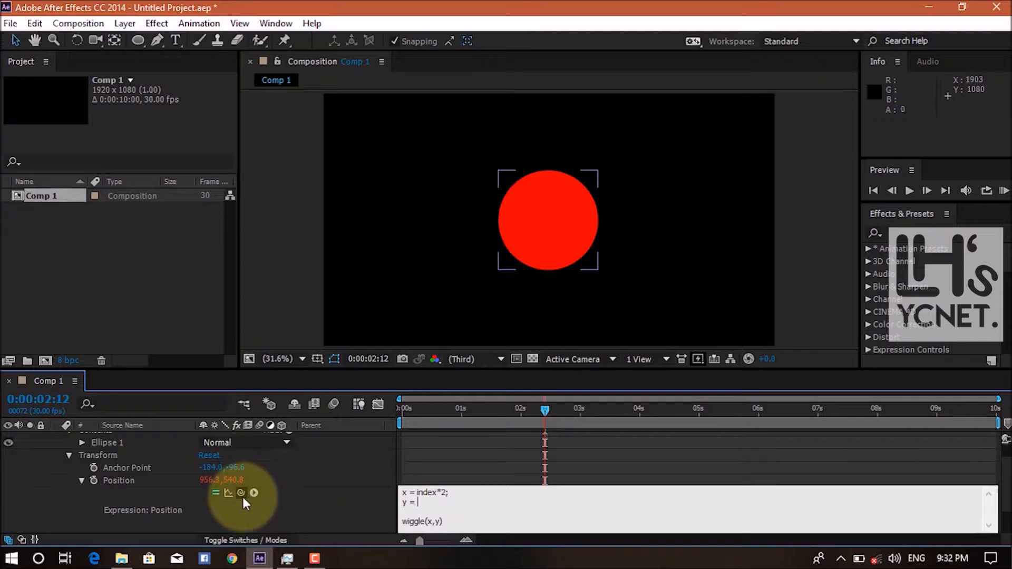
pyautogui.moveTo(242, 497); pyautogui.dragTo(232, 479)
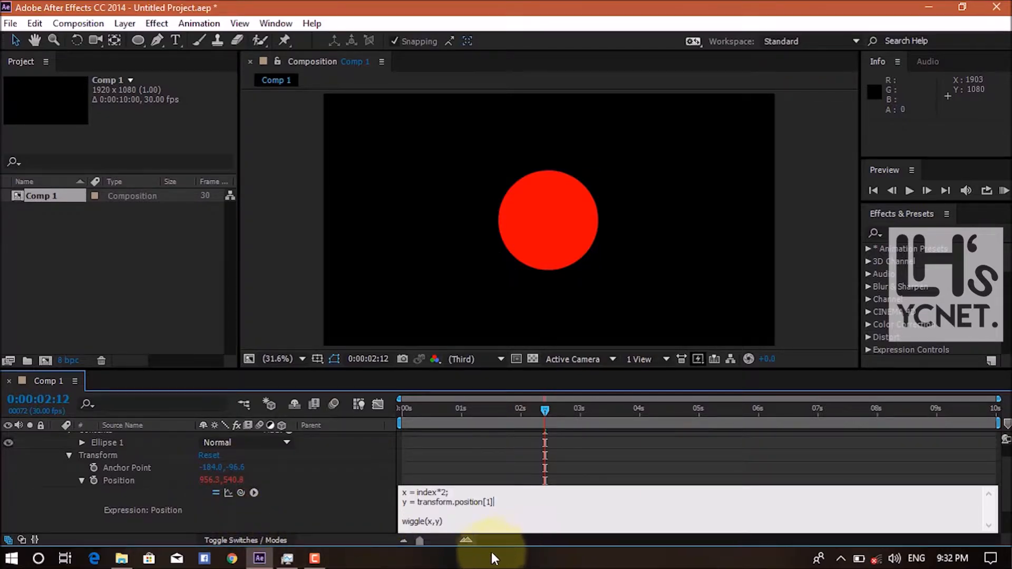
pyautogui.write(';')
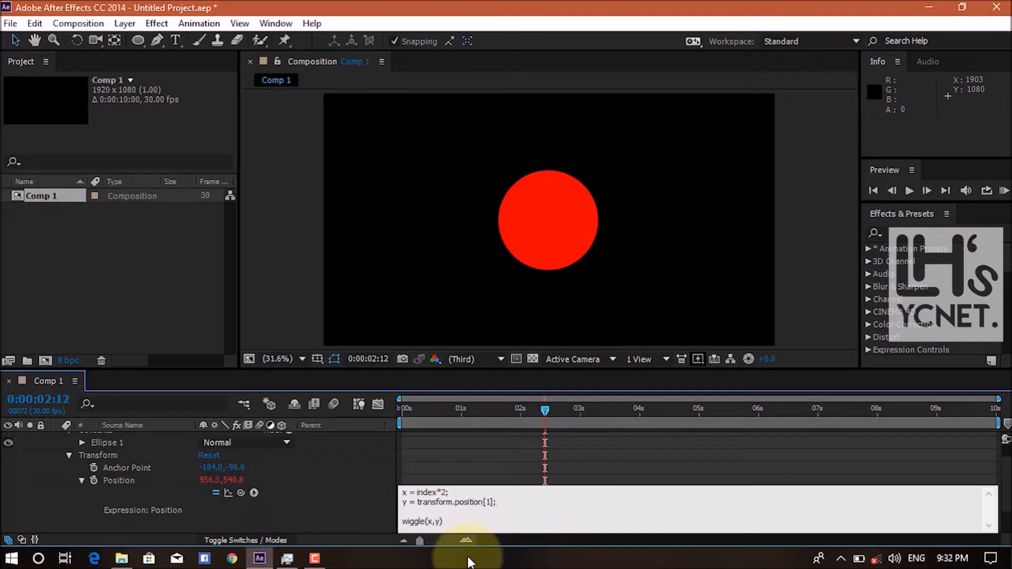
# - Preview the circle's wiggle animation from the first frame and examine the x and y definitions in the Position expression
pyautogui.moveTo(495, 429); pyautogui.dragTo(338, 472)
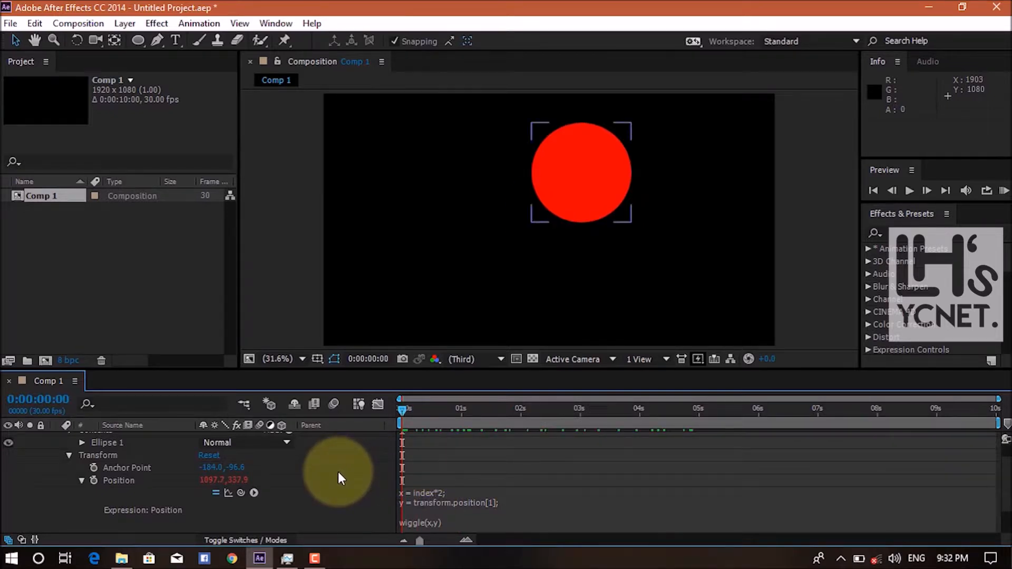
pyautogui.press('space')
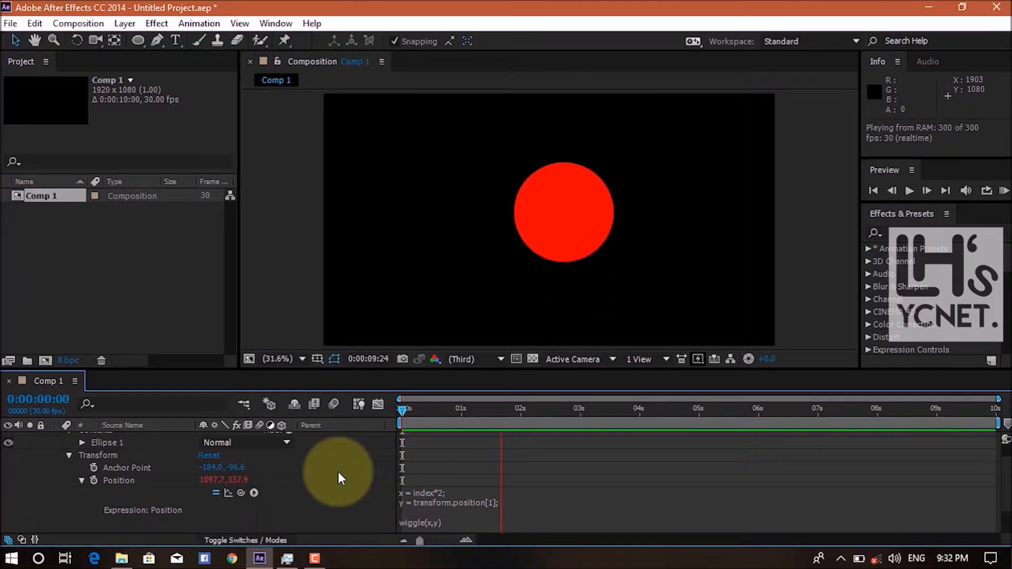
pyautogui.press('space')
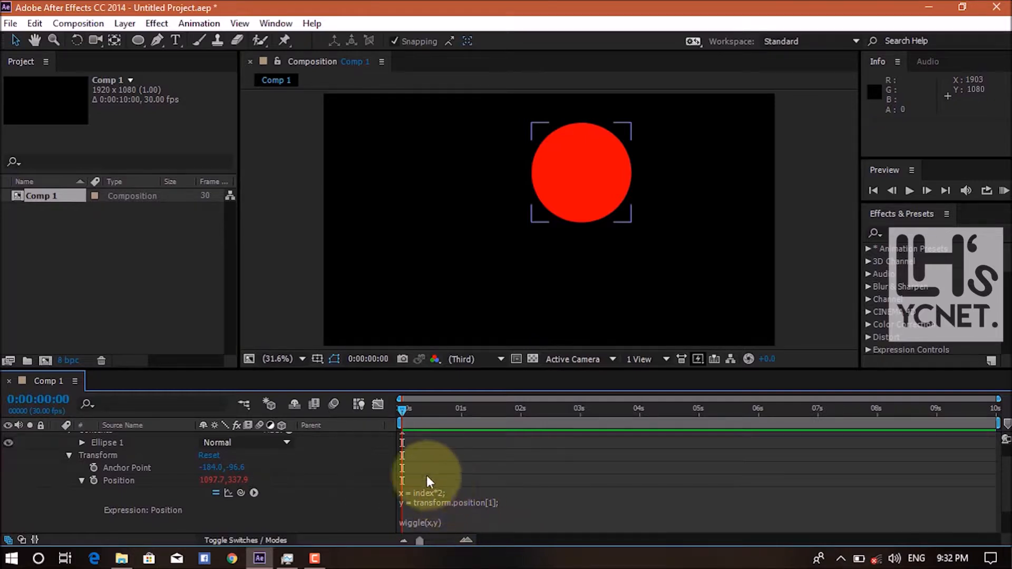
pyautogui.click(448, 509)
pyautogui.click(546, 487)
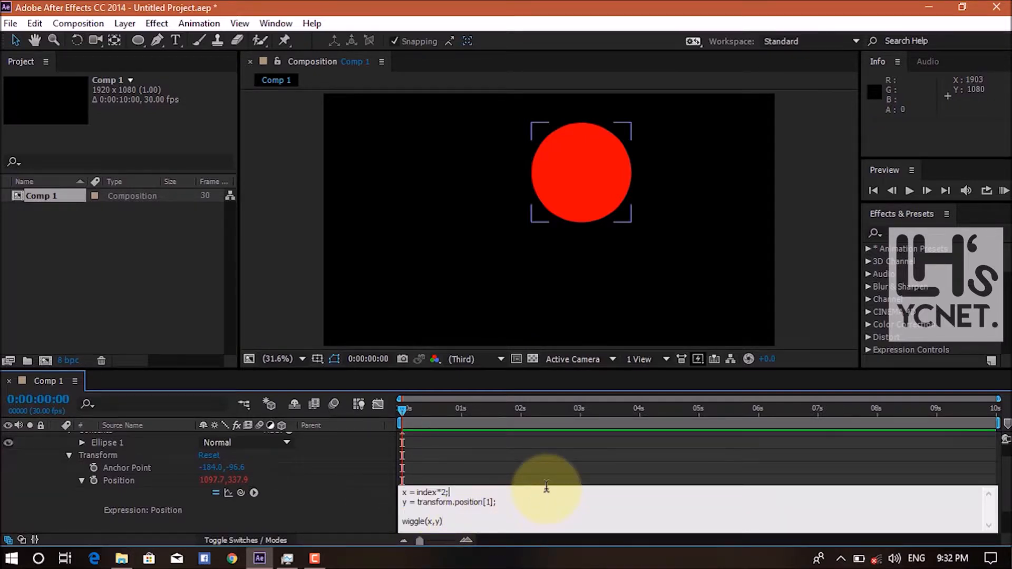
pyautogui.click(551, 520)
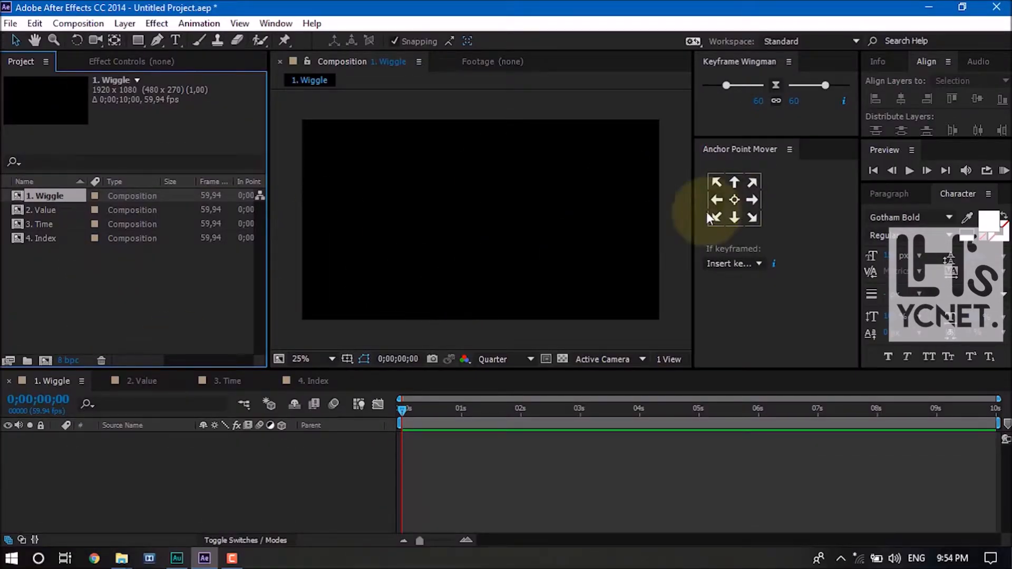
# - Draw a square shape in the 1. Wiggle composition and set its fill color to 002B41
pyautogui.moveTo(694, 221); pyautogui.dragTo(716, 217)
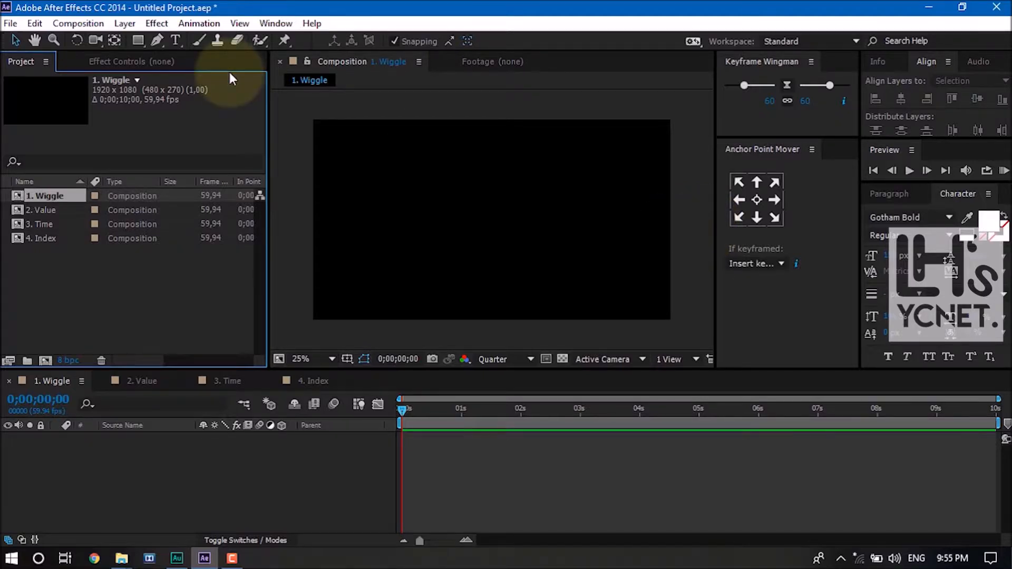
pyautogui.moveTo(137, 40); pyautogui.dragTo(189, 37)
pyautogui.moveTo(483, 207); pyautogui.dragTo(561, 286)
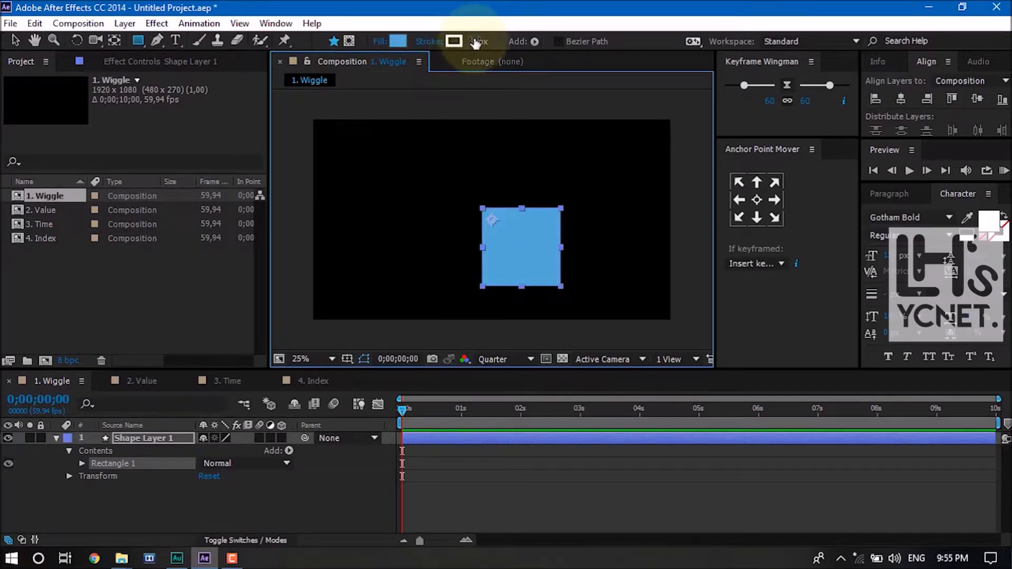
pyautogui.click(398, 41)
pyautogui.moveTo(482, 318); pyautogui.dragTo(517, 328)
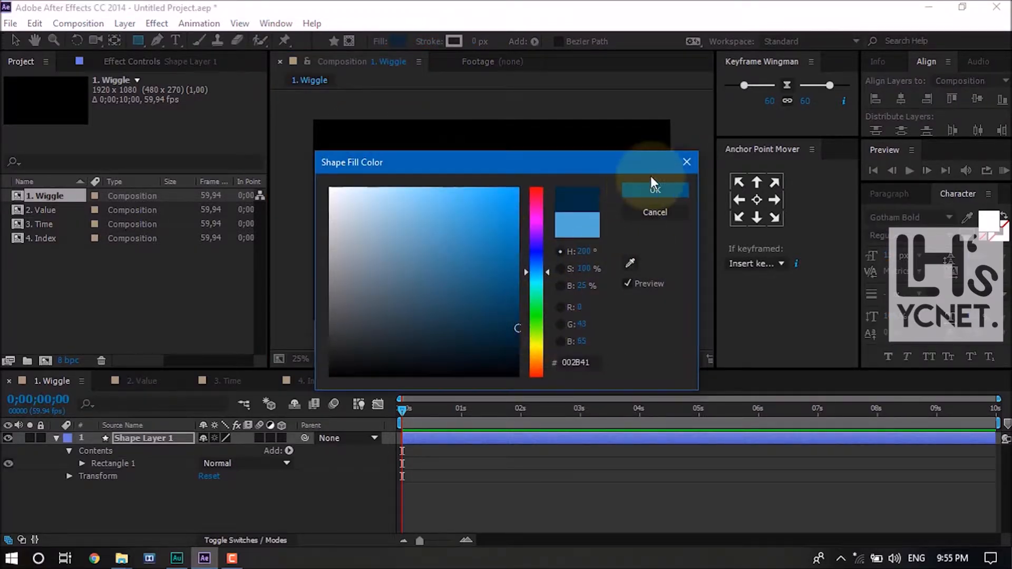
pyautogui.click(655, 191)
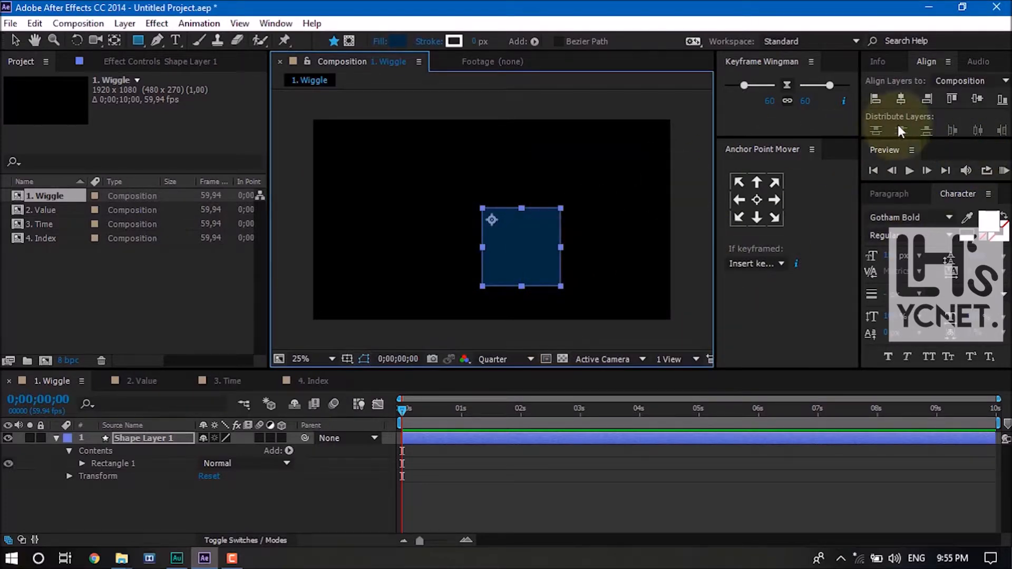
# - Center the square's anchor point, align the layer horizontally and vertically to the middle of the composition, and deselect it
pyautogui.click(757, 200)
pyautogui.click(903, 99)
pyautogui.click(977, 98)
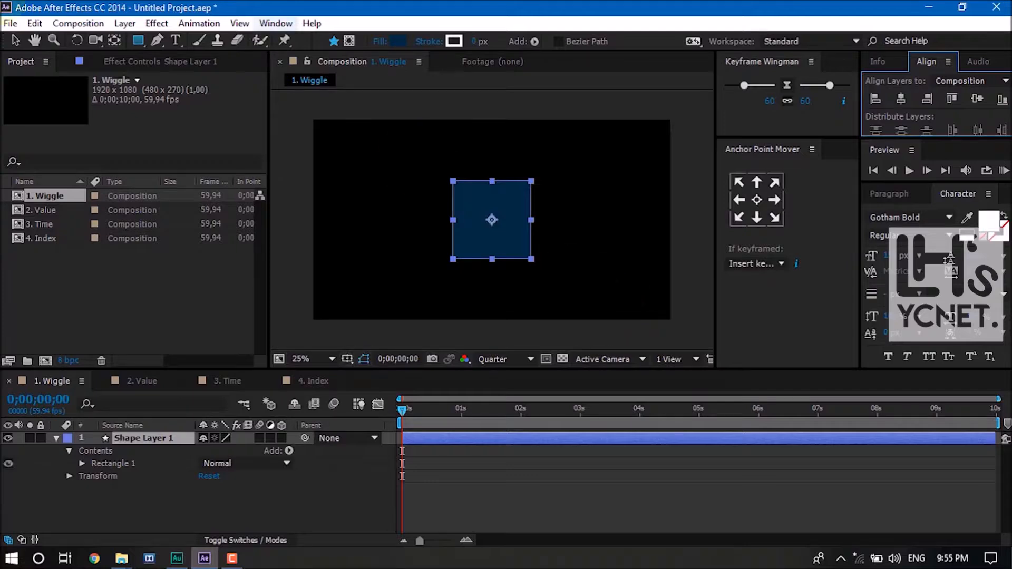
pyautogui.click(16, 41)
pyautogui.click(345, 218)
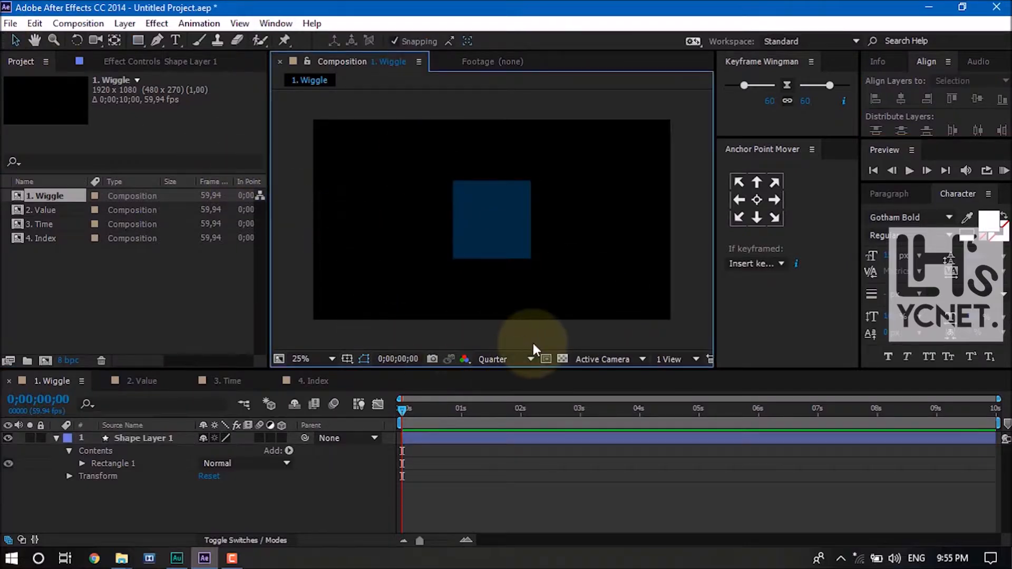
# - Reveal the square layer's Transform properties and add an expression to Position
pyautogui.click(53, 440)
pyautogui.click(56, 438)
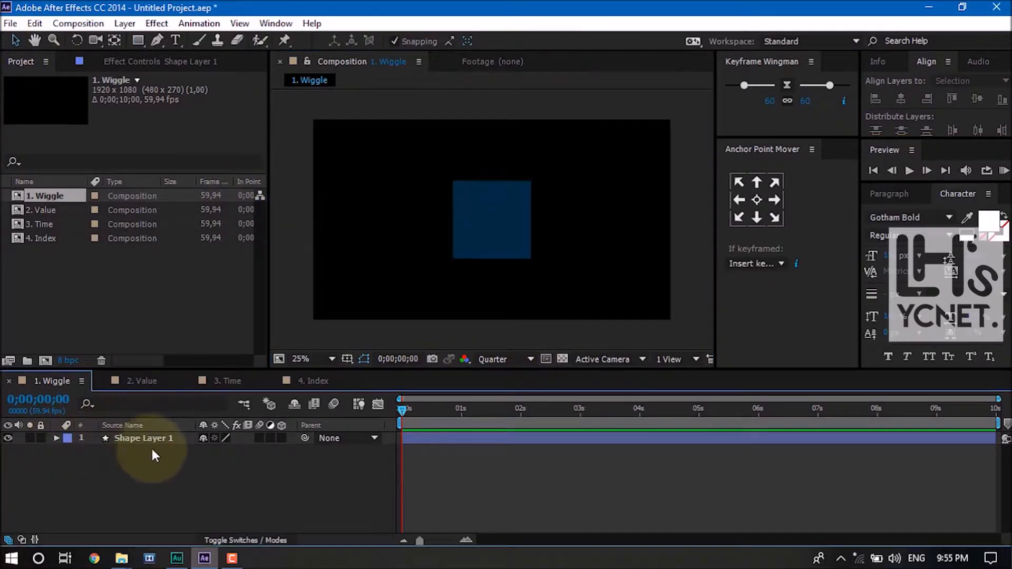
pyautogui.click(161, 441)
pyautogui.click(57, 438)
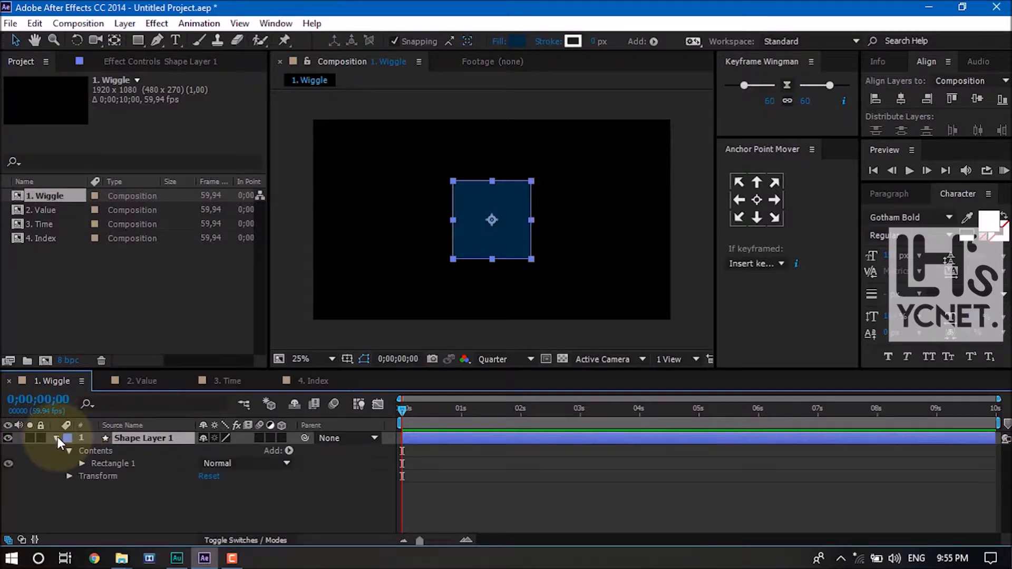
pyautogui.click(69, 451)
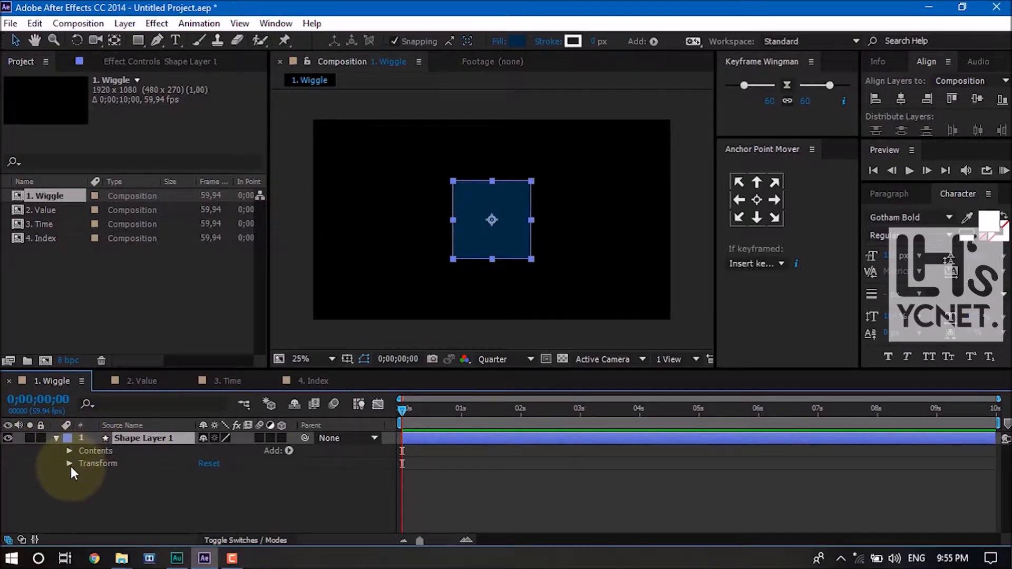
pyautogui.click(68, 463)
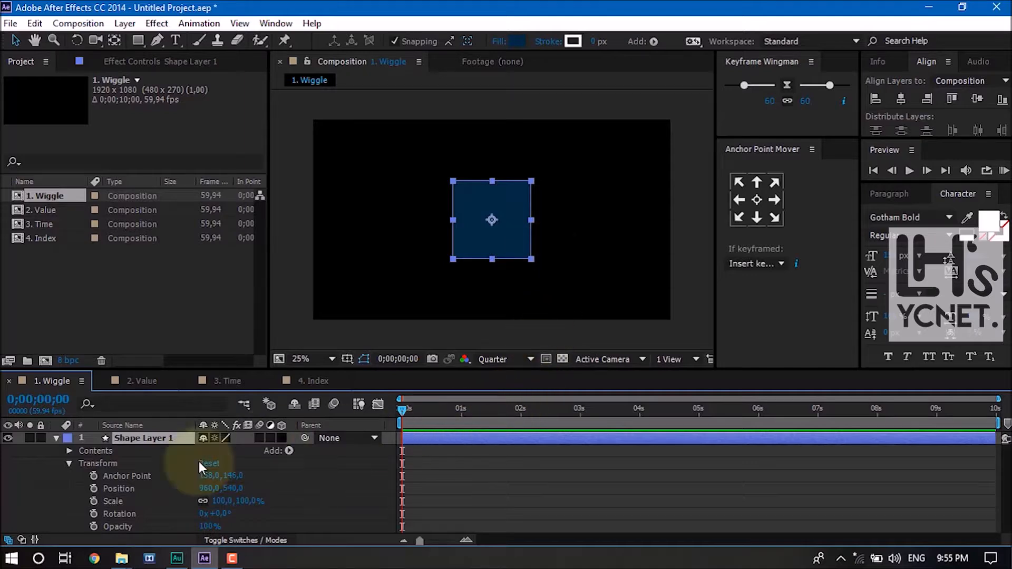
pyautogui.keyDown('alt'); pyautogui.click(93, 489); pyautogui.keyUp('alt')
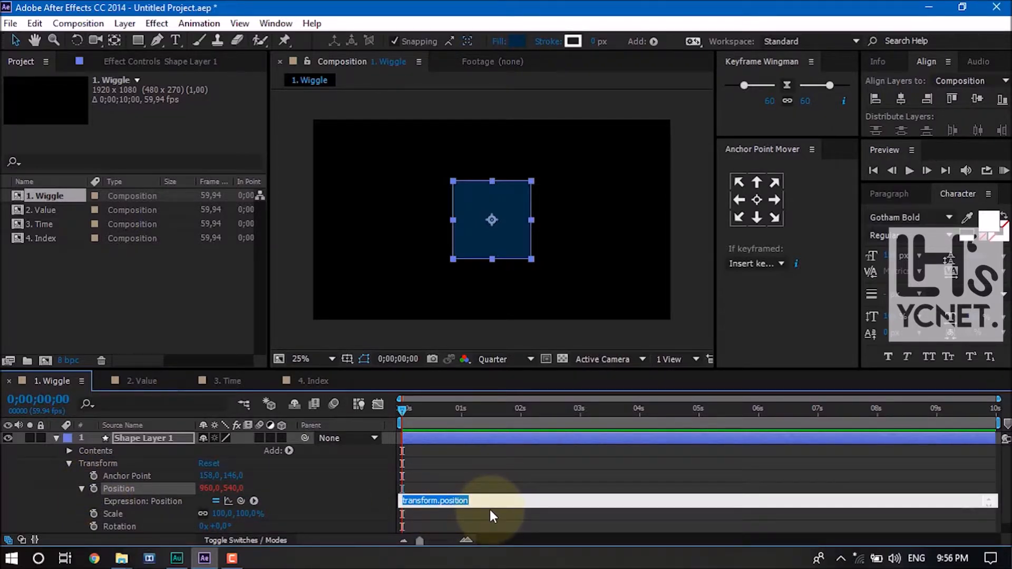
# - Enter wiggle(2,30) as the square's Position expression and preview the resulting motion
pyautogui.write('wiggle')
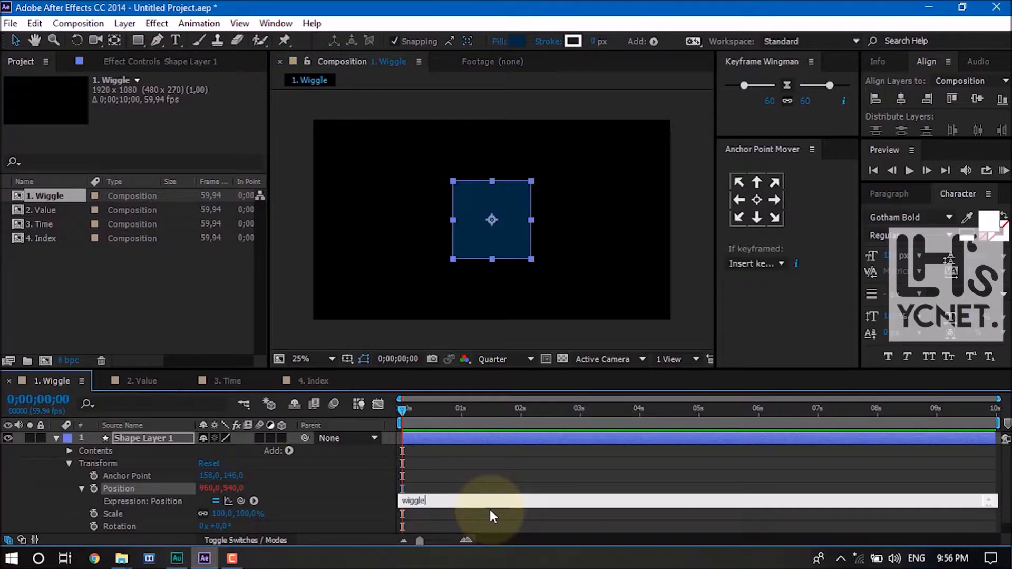
pyautogui.write('(')
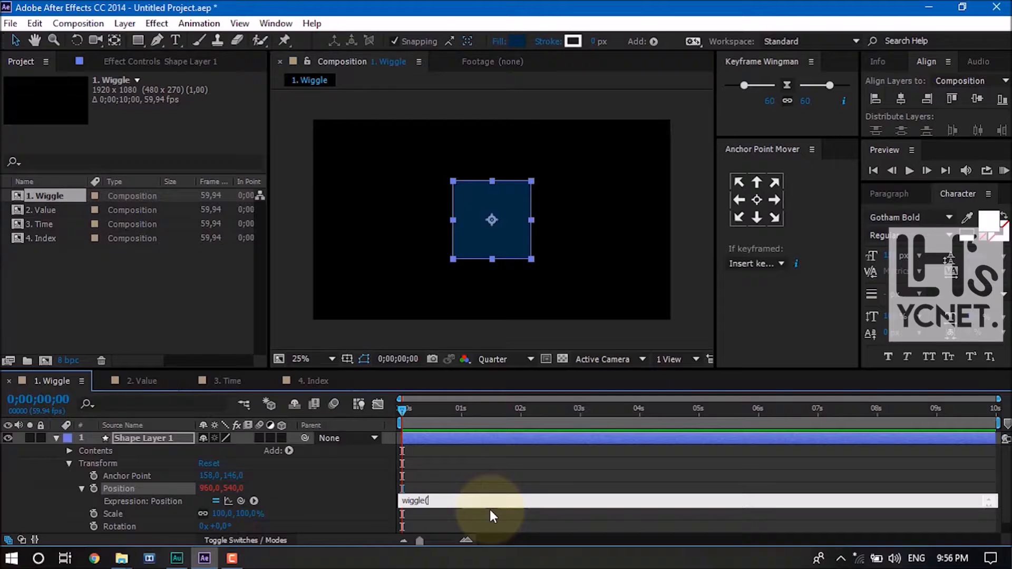
pyautogui.write('2,')
pyautogui.write('30)')
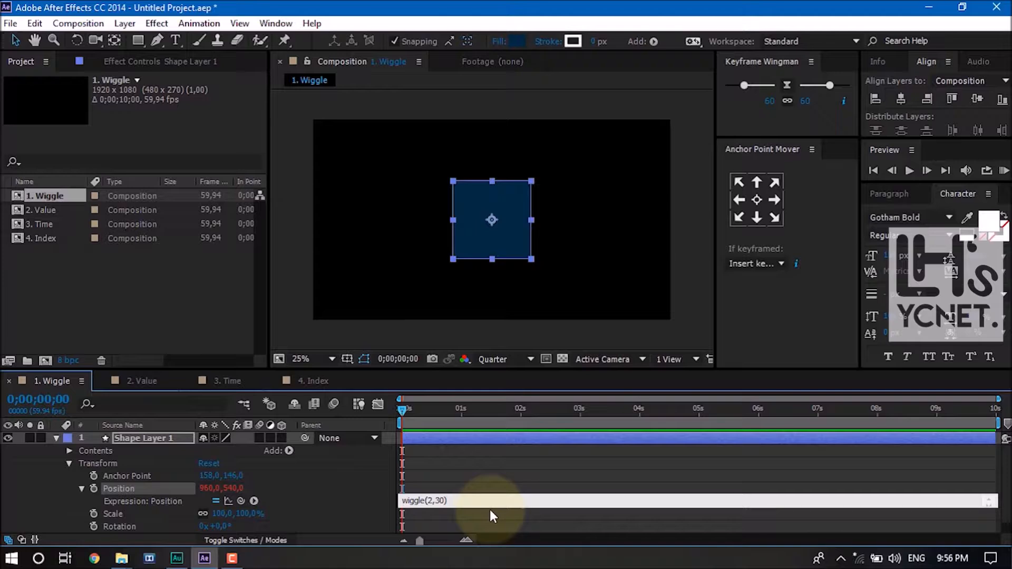
pyautogui.write('0')
pyautogui.press('BackSpace')
pyautogui.click(490, 510)
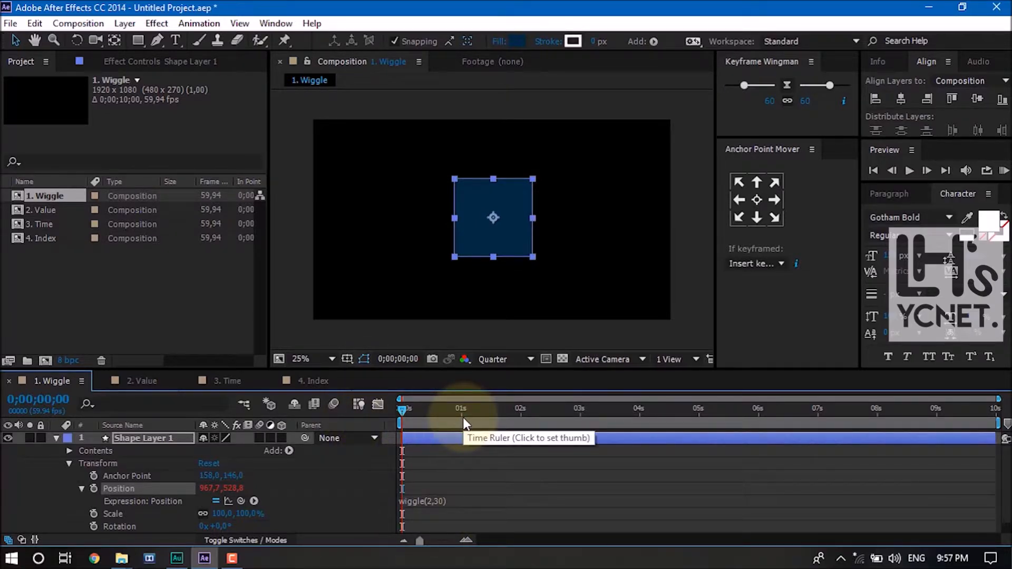
pyautogui.press('space')
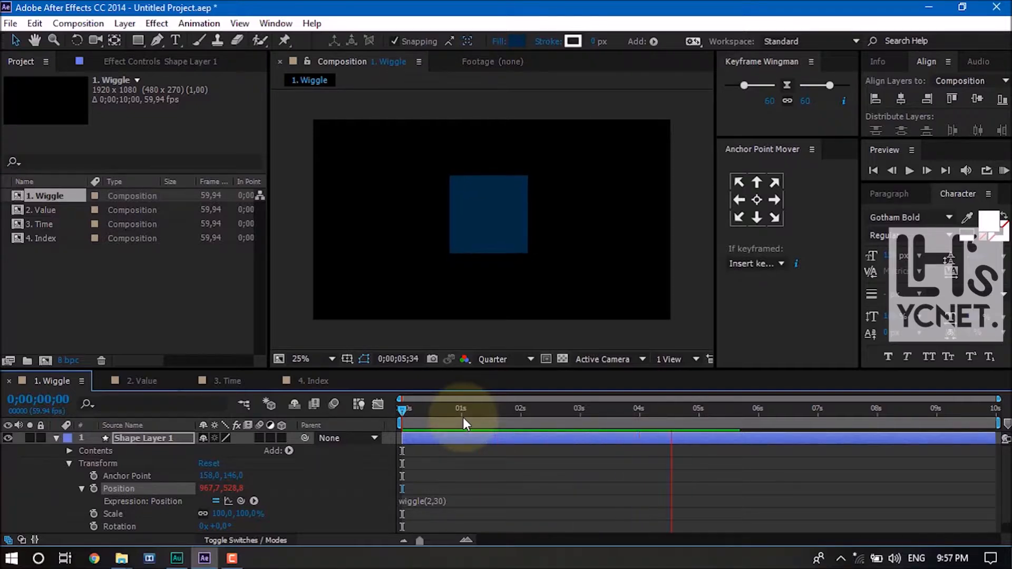
pyautogui.press('space')
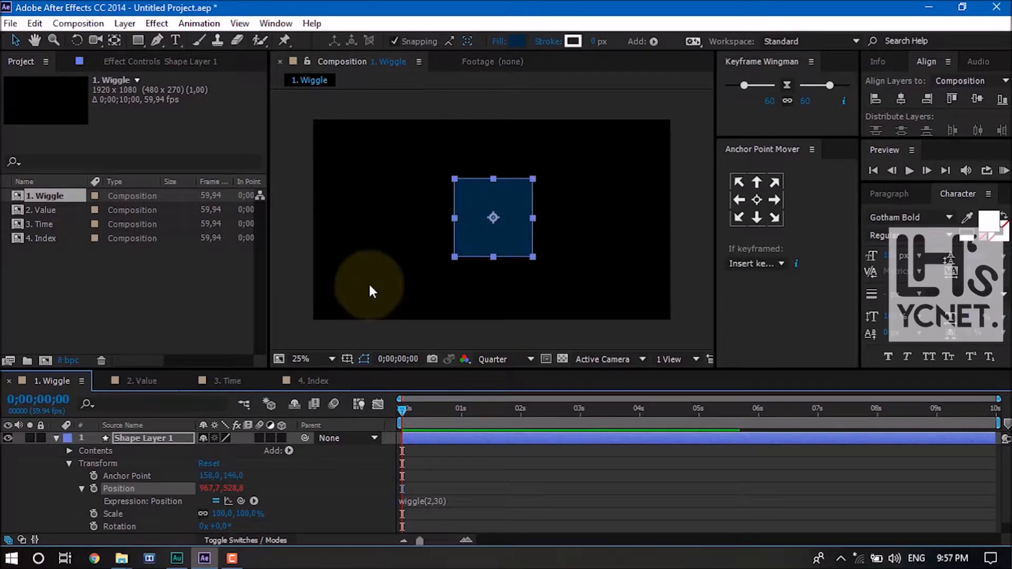
# - Change the wiggle amplitude in the Position expression to 200 and preview the stronger motion
pyautogui.click(442, 501)
pyautogui.click(442, 500)
pyautogui.doubleClick(441, 501)
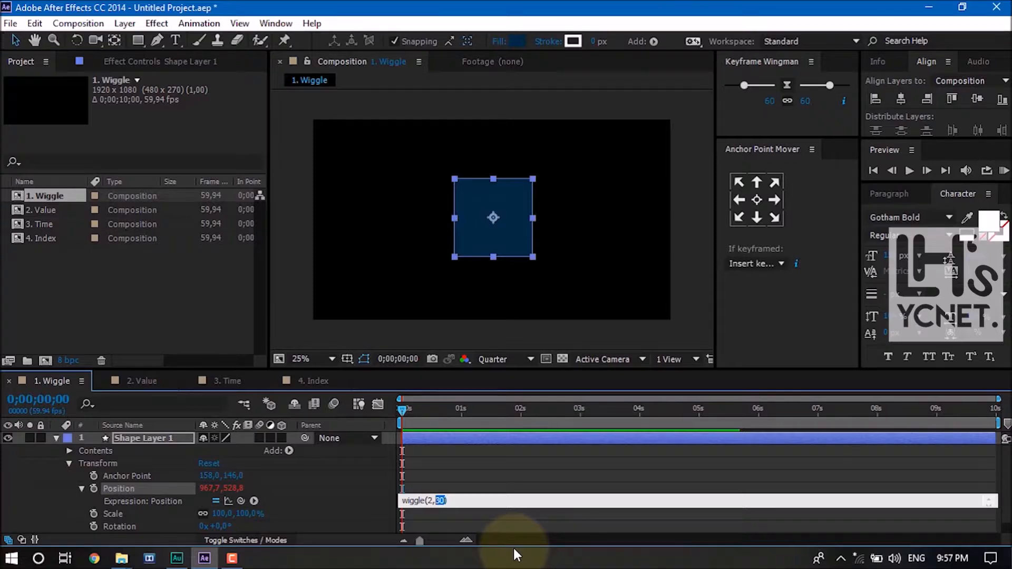
pyautogui.write('200')
pyautogui.click(634, 479)
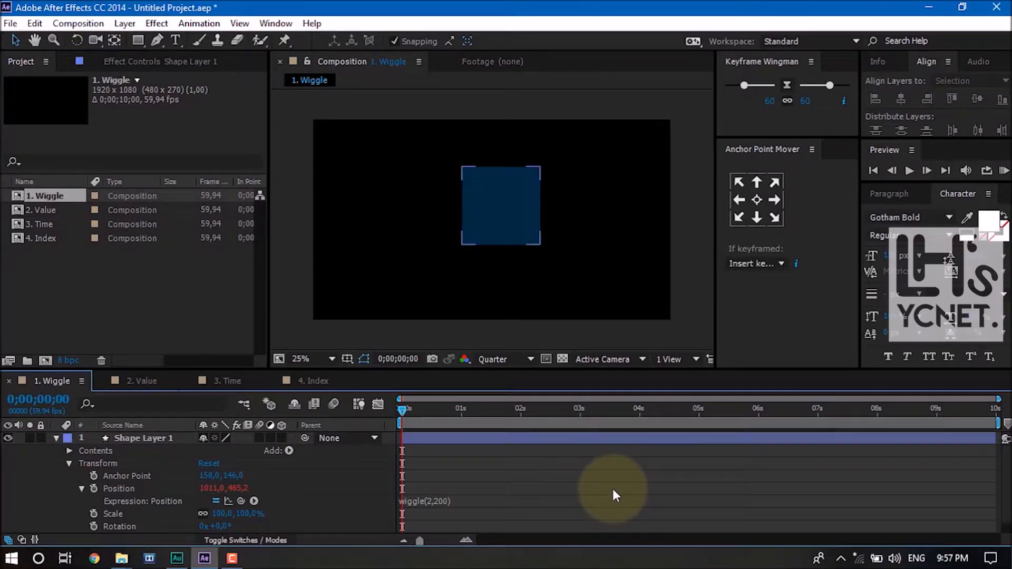
pyautogui.press('space')
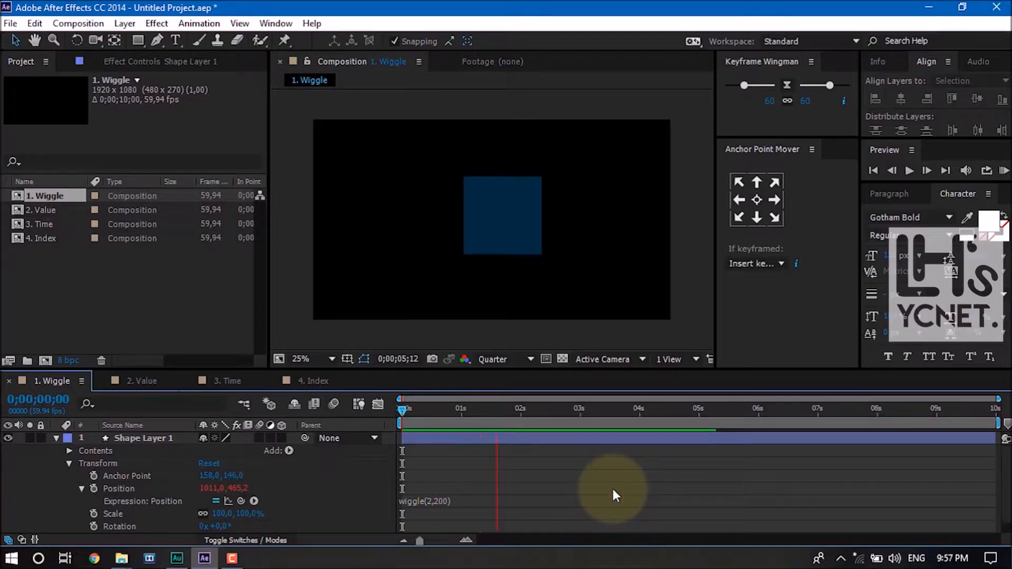
pyautogui.press('space')
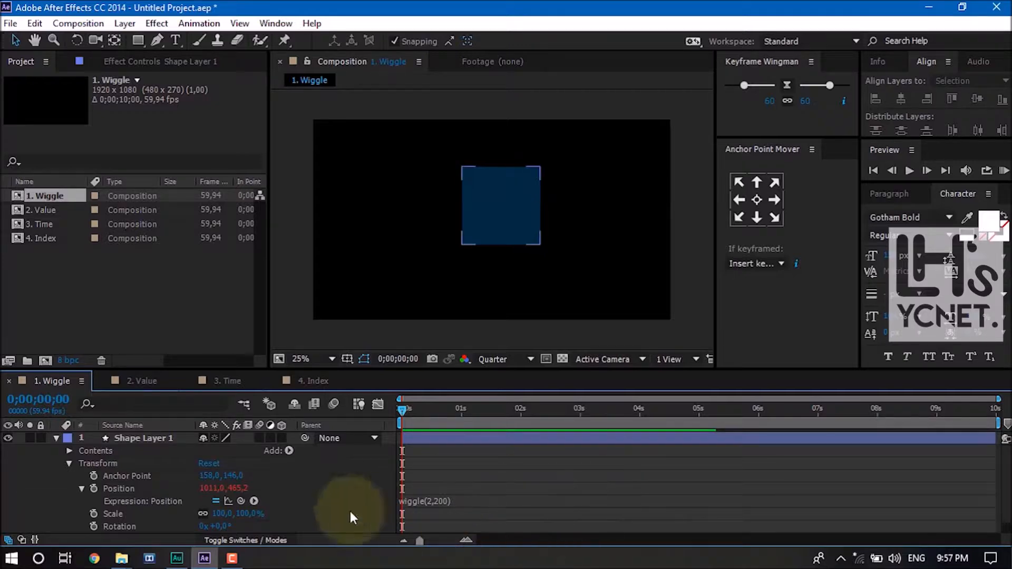
# - Collapse the square's Position property, remove its expression, and deselect the layer
pyautogui.click(82, 489)
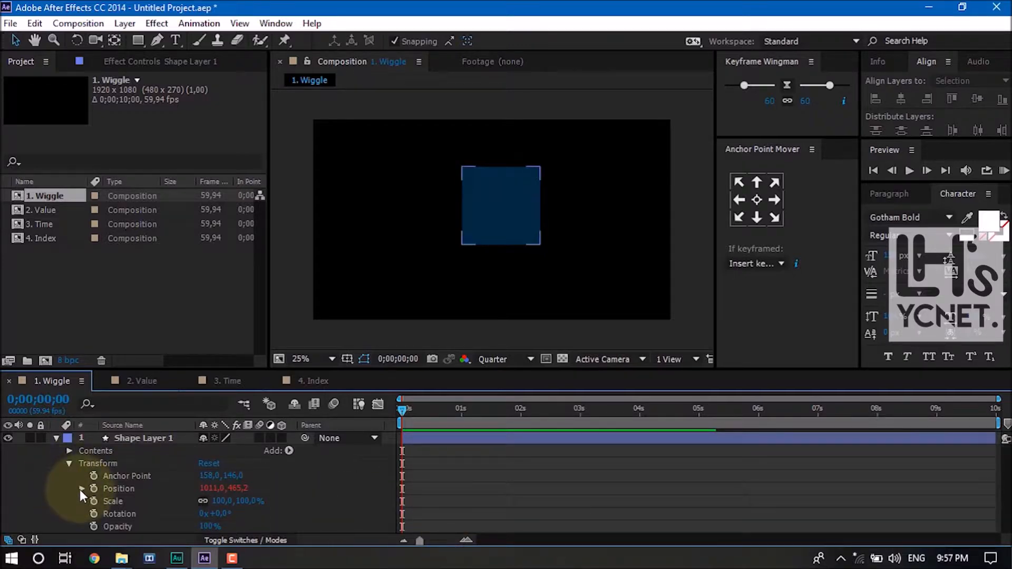
pyautogui.click(81, 494)
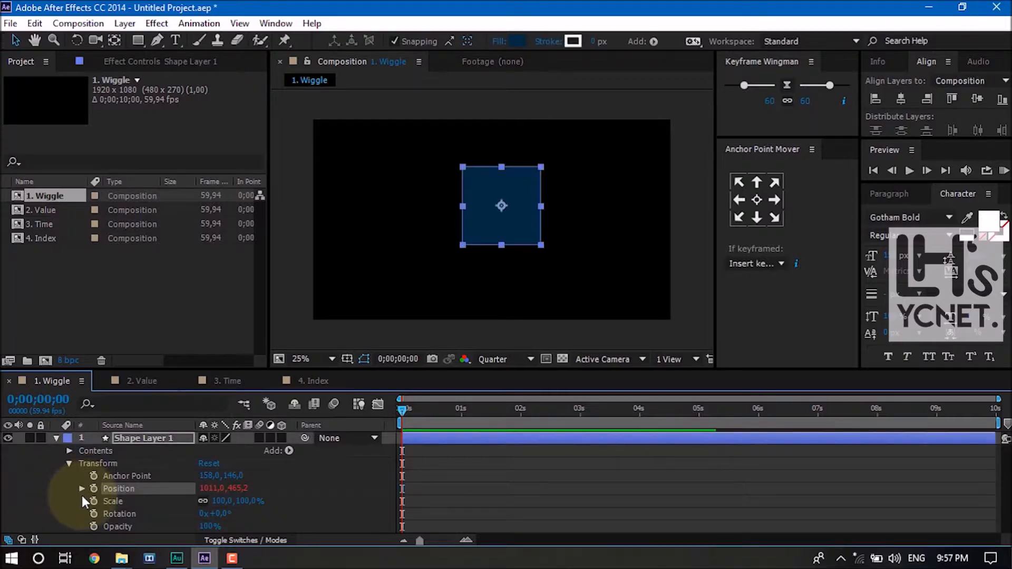
pyautogui.click(82, 495)
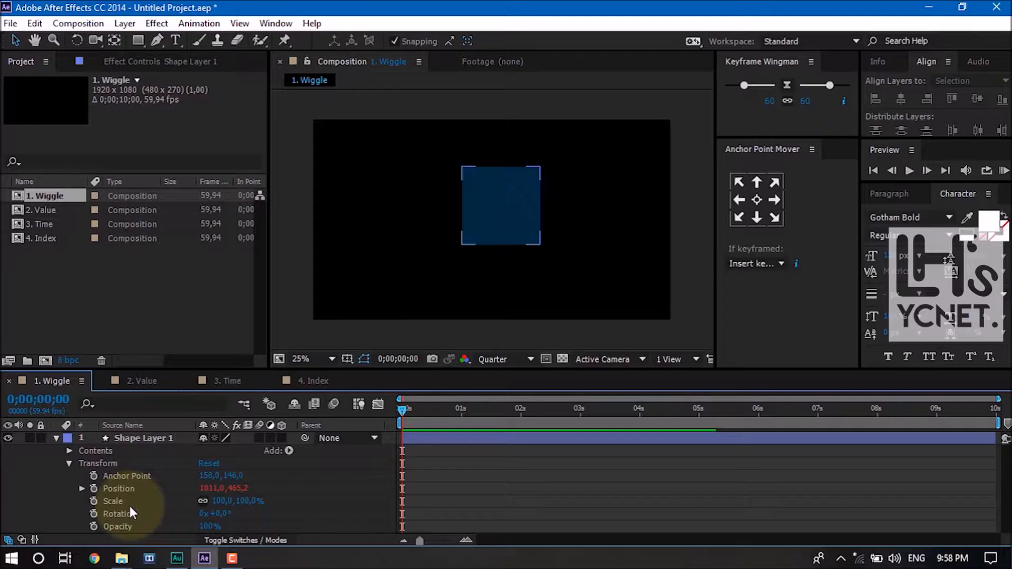
pyautogui.keyDown('alt'); pyautogui.click(93, 490); pyautogui.keyUp('alt')
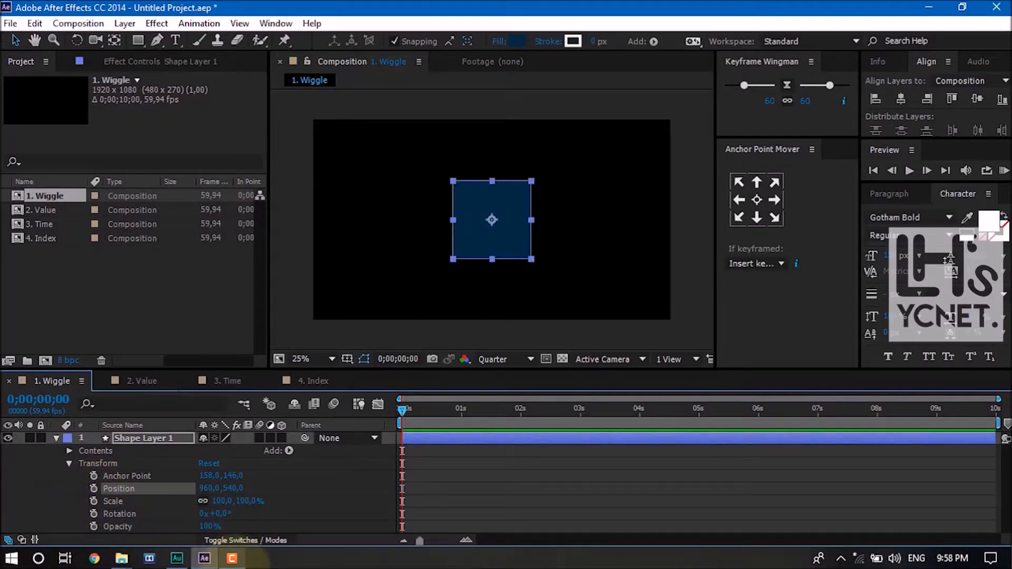
pyautogui.click(372, 495)
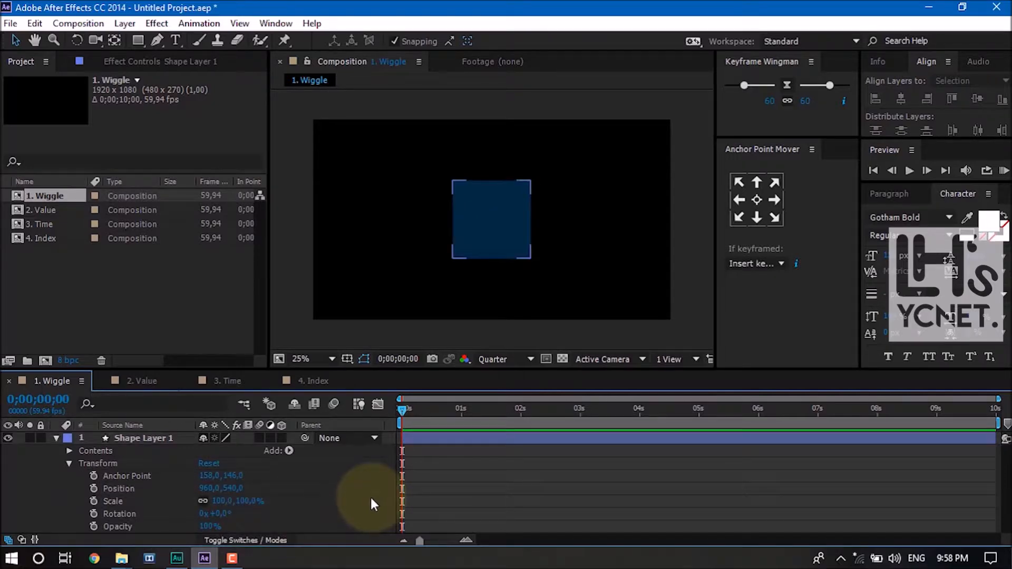
# - Add the expression wiggle(5,70) to the square's Opacity, preview the flicker, and scrub through it to 0;00;05;36
pyautogui.keyDown('alt'); pyautogui.click(94, 525); pyautogui.keyUp('alt')
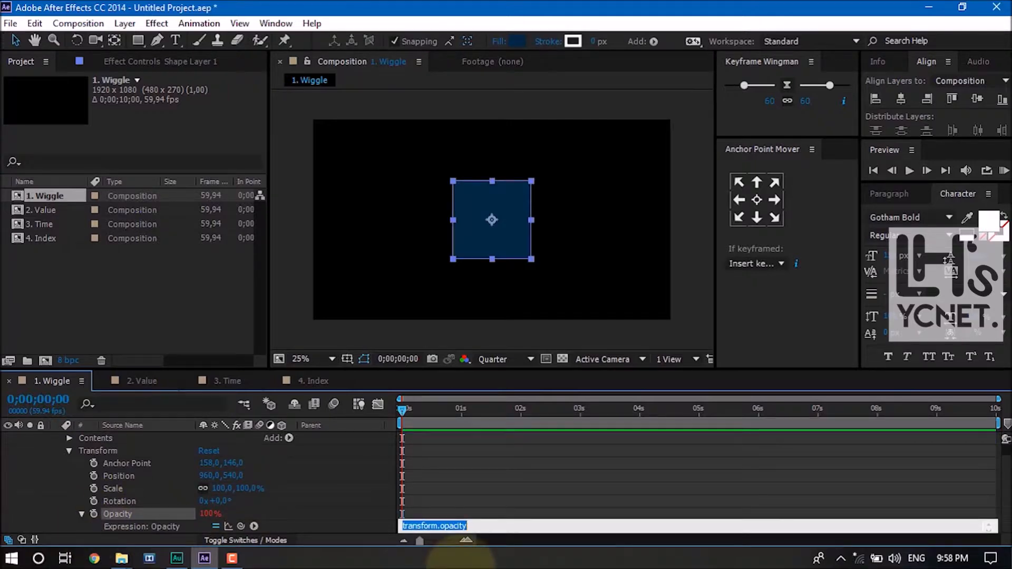
pyautogui.write('wiggle(5,70')
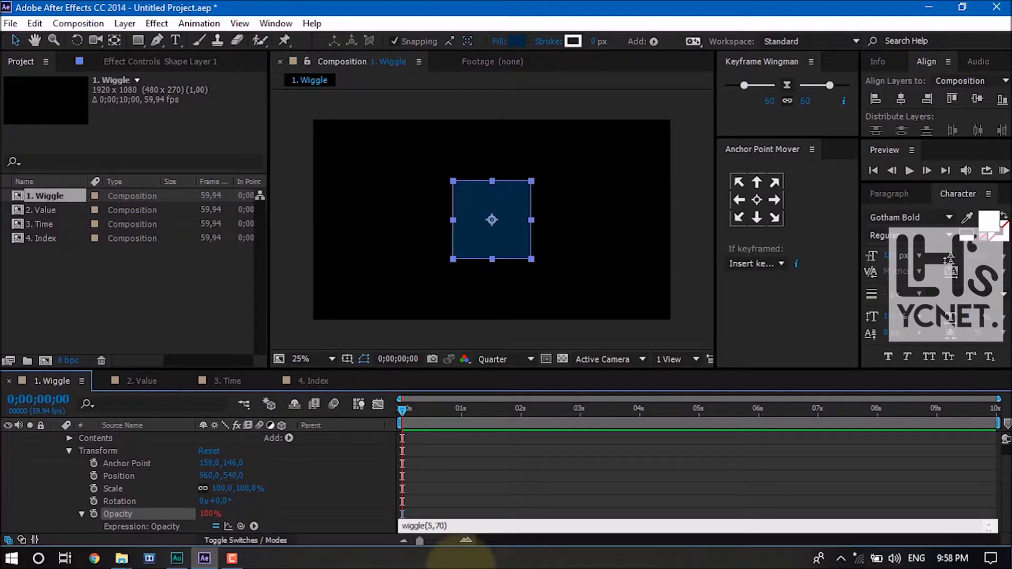
pyautogui.click(461, 496)
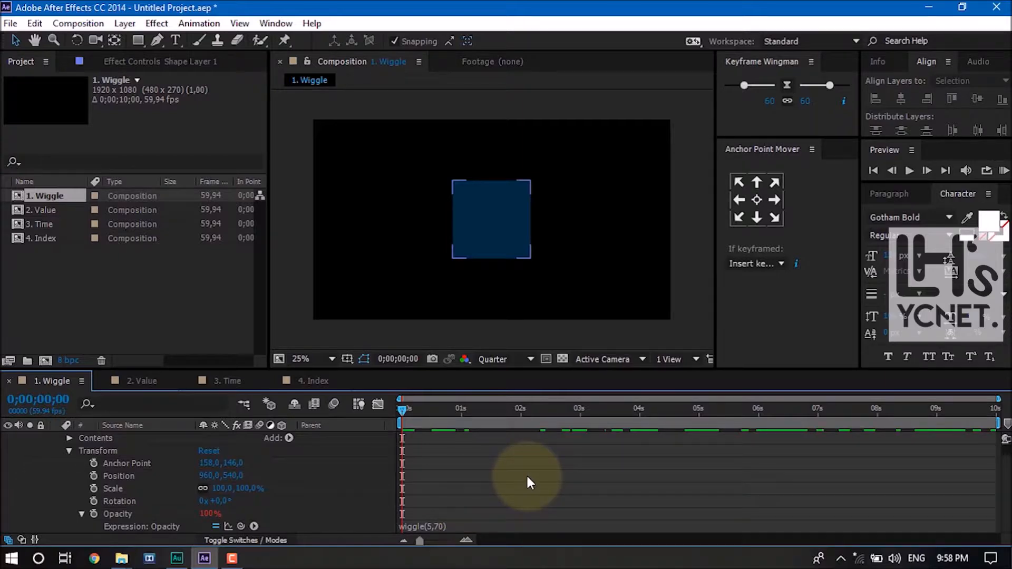
pyautogui.press('space')
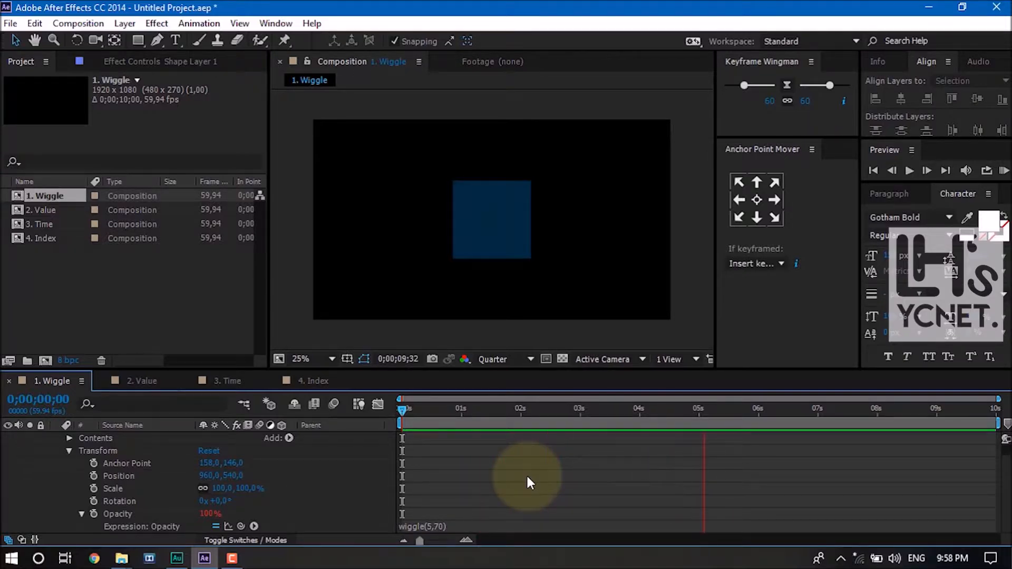
pyautogui.press('space')
pyautogui.moveTo(454, 408); pyautogui.dragTo(734, 438)
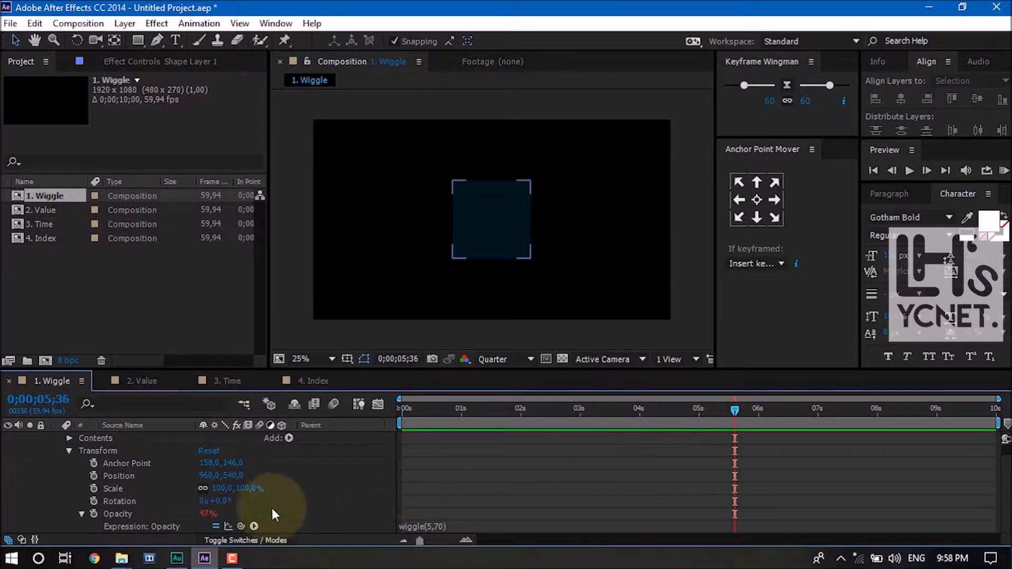
# - Remove the expression from the square's Opacity and add the expression wiggle(9,80) to its Rotation
pyautogui.click(86, 513)
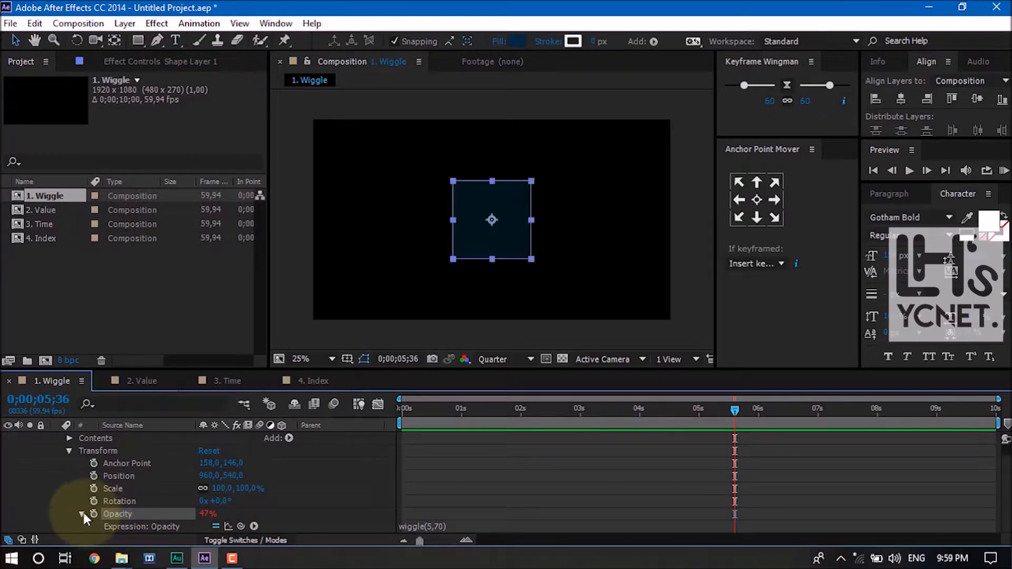
pyautogui.keyDown('alt'); pyautogui.click(95, 513); pyautogui.keyUp('alt')
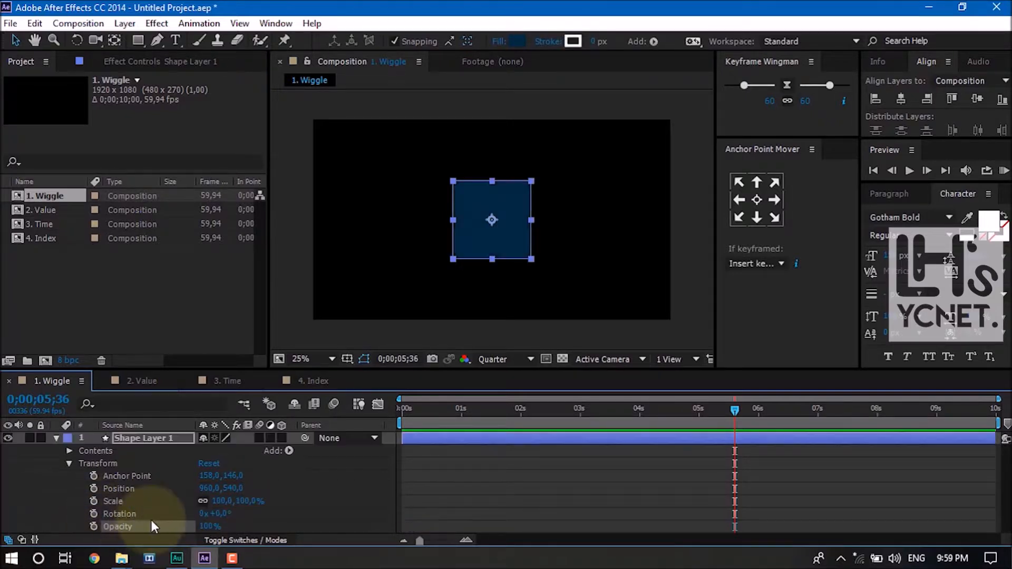
pyautogui.keyDown('alt'); pyautogui.click(93, 513); pyautogui.keyUp('alt')
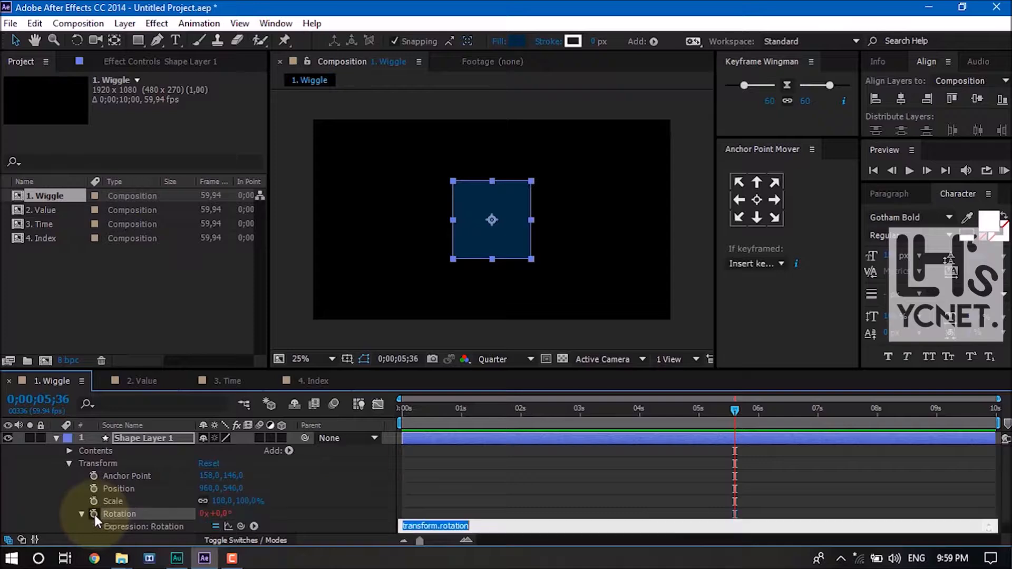
pyautogui.write('wiggle(9,80')
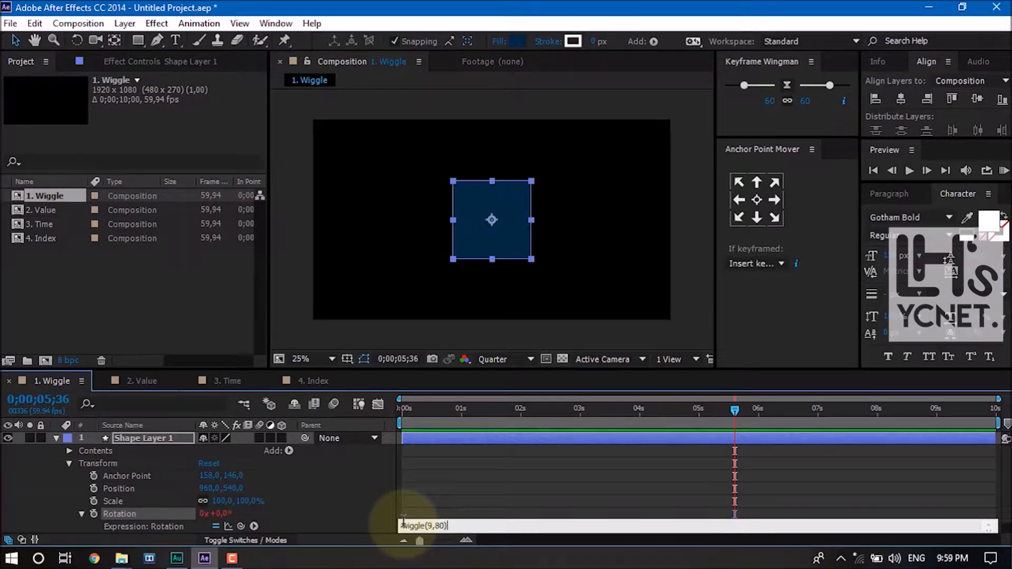
pyautogui.click(502, 485)
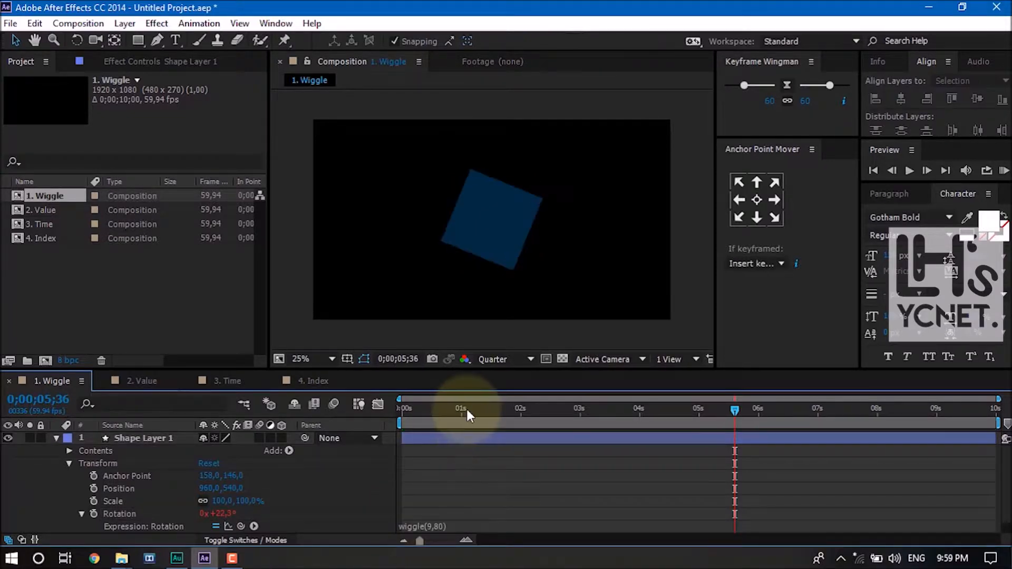
# - Preview the square's rotation wiggle from the first frame
pyautogui.press('Home')
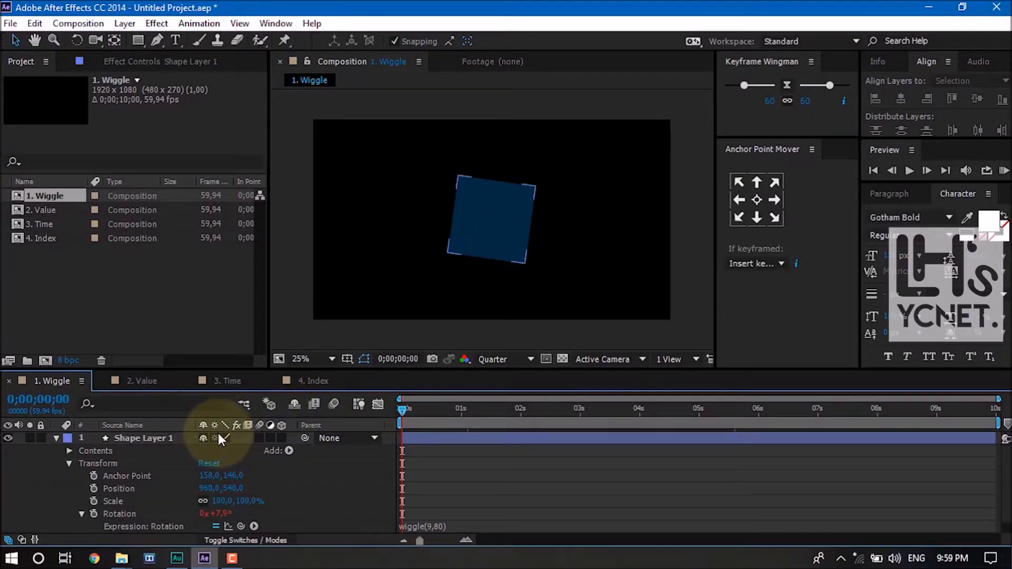
pyautogui.press('space')
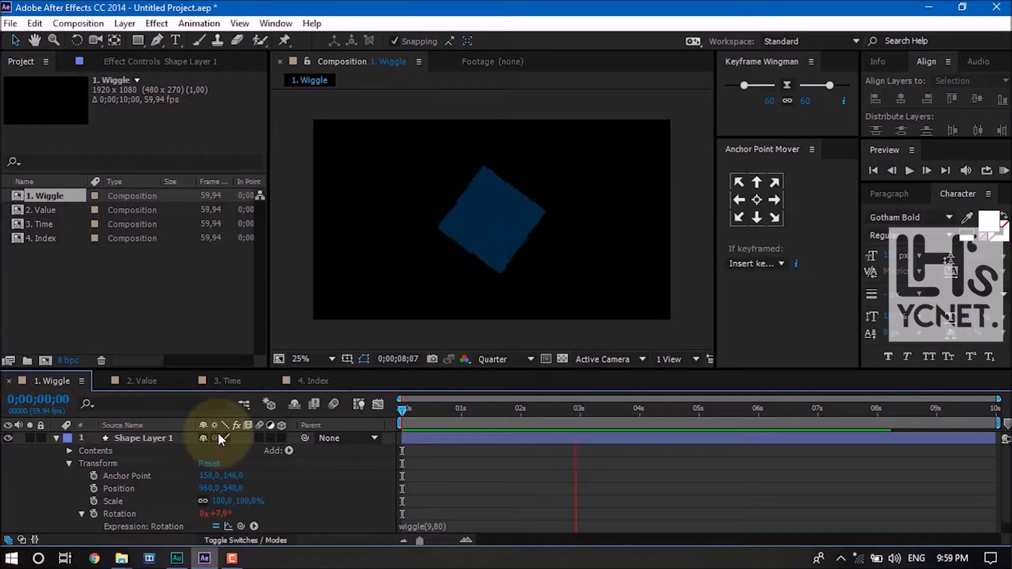
pyautogui.press('space')
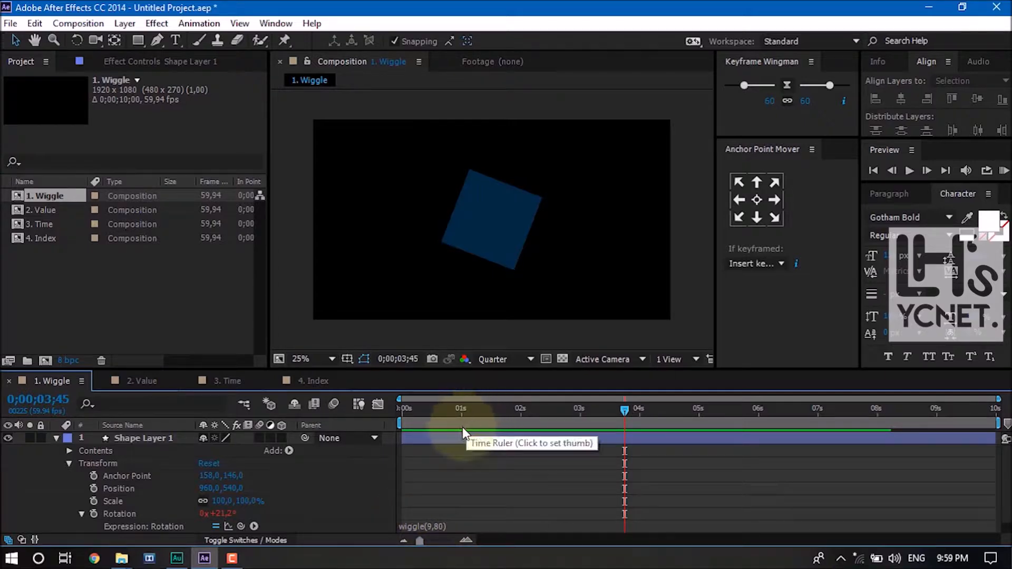
# - Change the wiggle amplitude in the Rotation expression to 300, preview it, and scrub through the rotation to 0;00;04;59
pyautogui.click(443, 526)
pyautogui.click(443, 526)
pyautogui.doubleClick(443, 526)
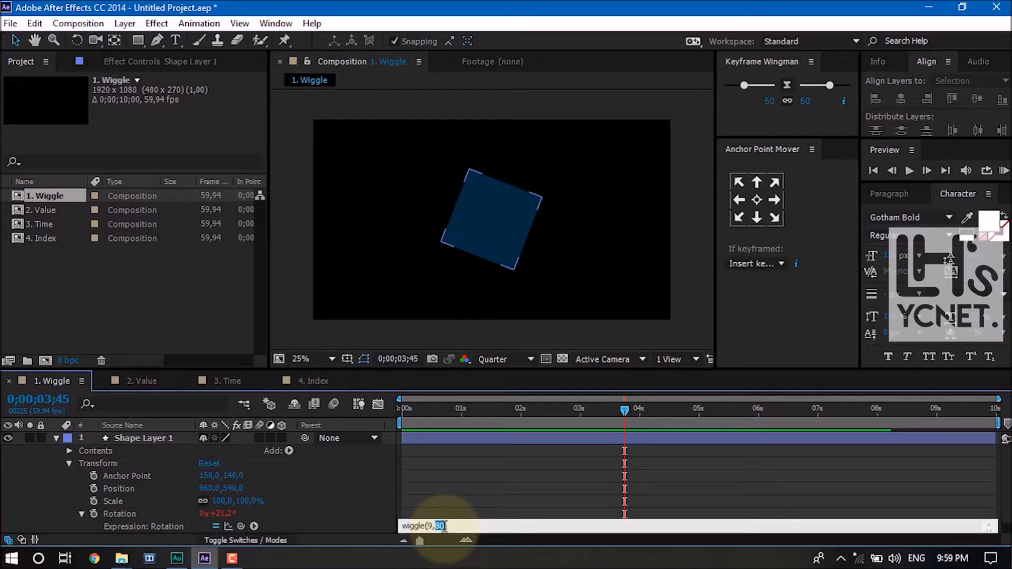
pyautogui.click(441, 507)
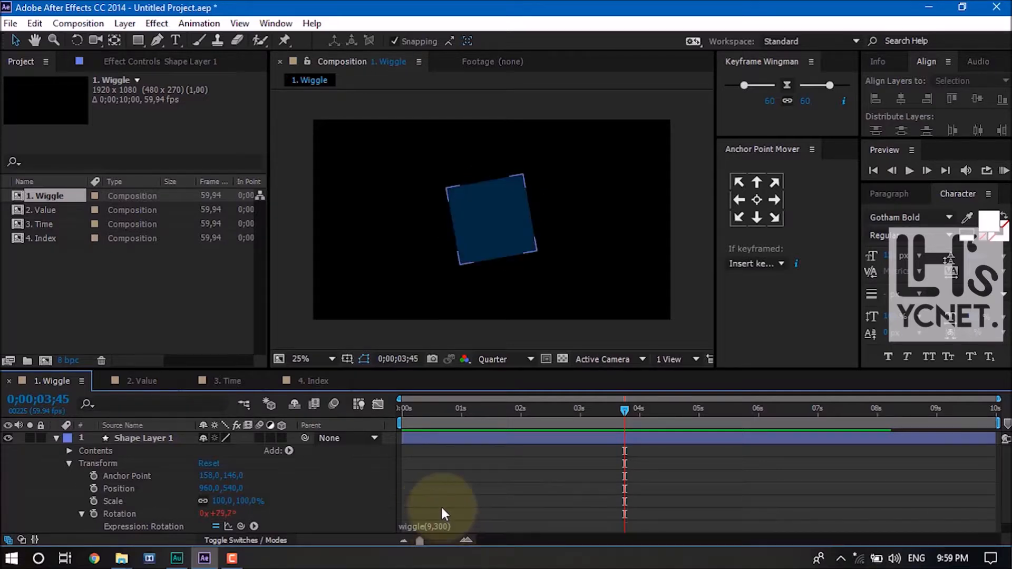
pyautogui.press('space')
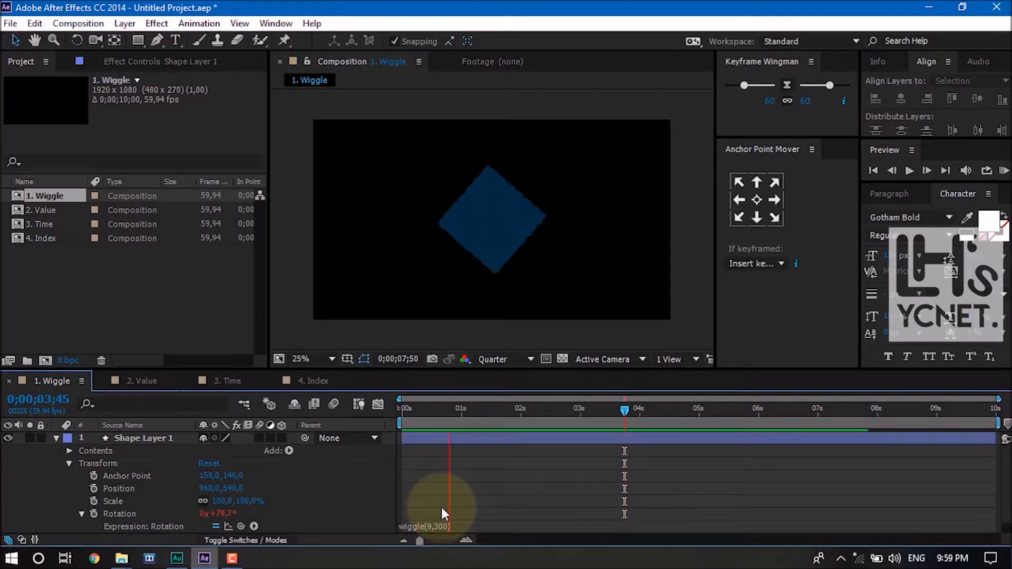
pyautogui.press('space')
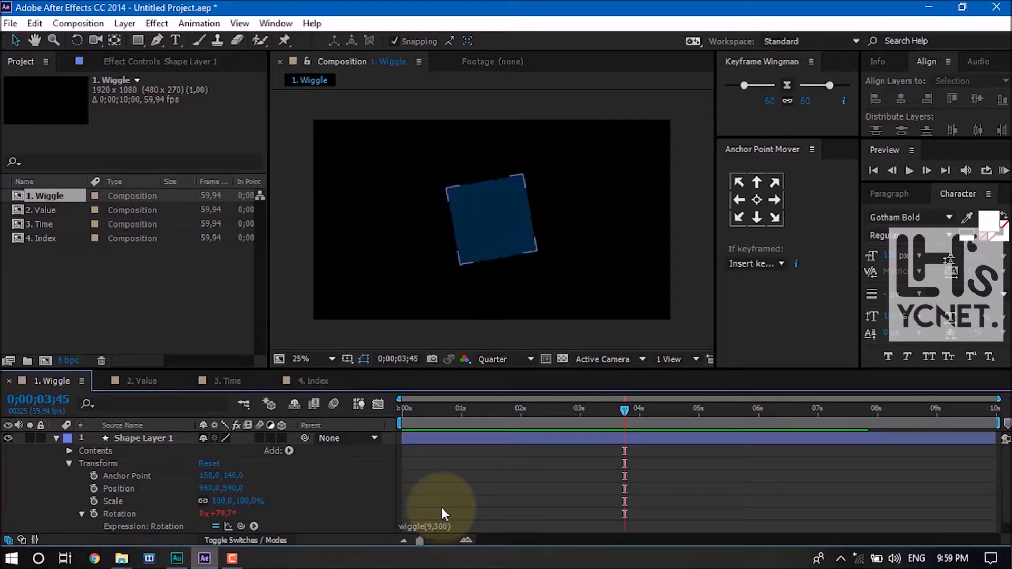
pyautogui.moveTo(501, 409); pyautogui.dragTo(698, 416)
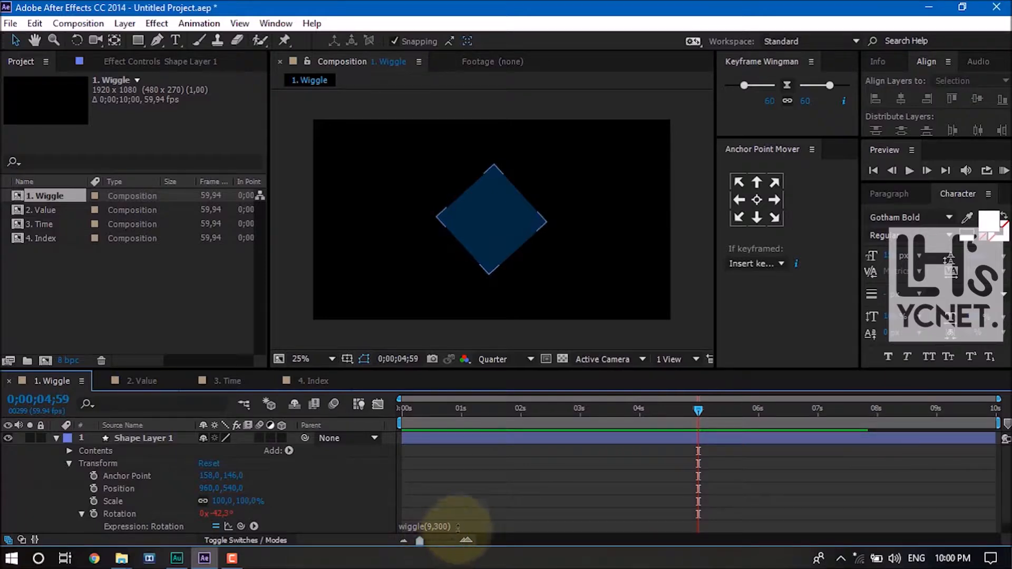
pyautogui.click(431, 525)
pyautogui.click(430, 526)
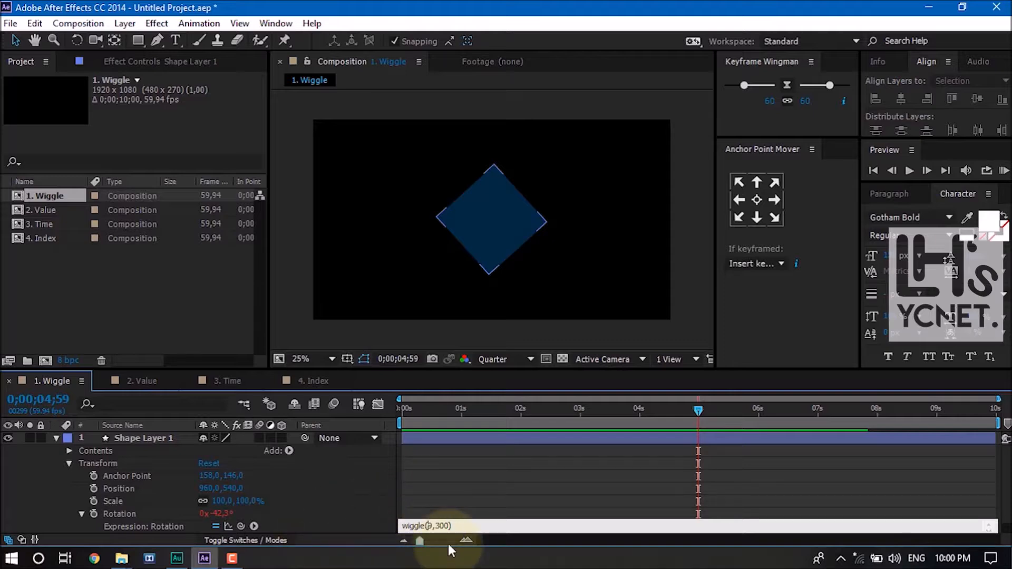
pyautogui.click(415, 505)
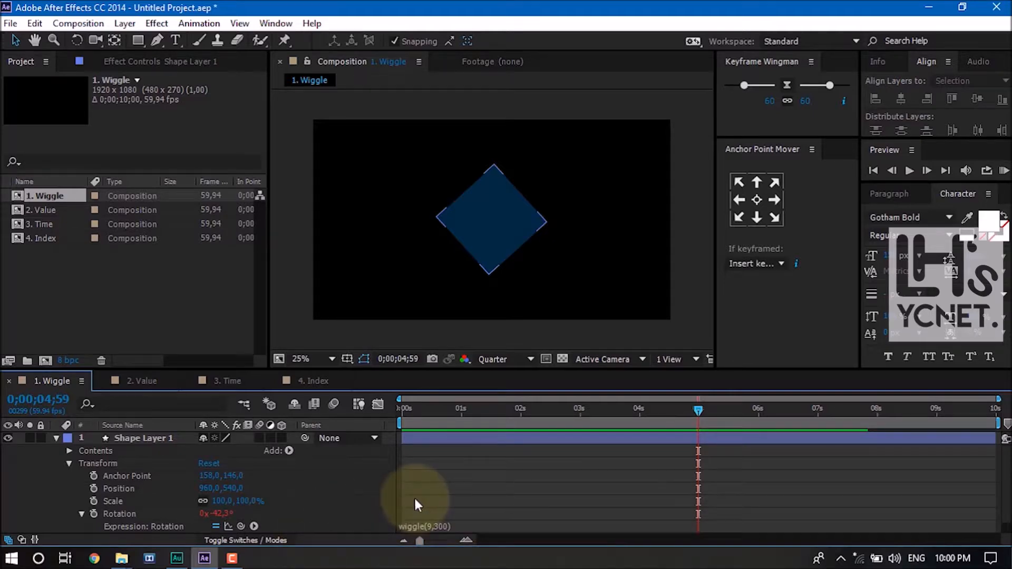
# - Remove the expression from the square's Rotation and add the expression wiggle(5,90) to its Scale
pyautogui.keyDown('alt'); pyautogui.click(94, 514); pyautogui.keyUp('alt')
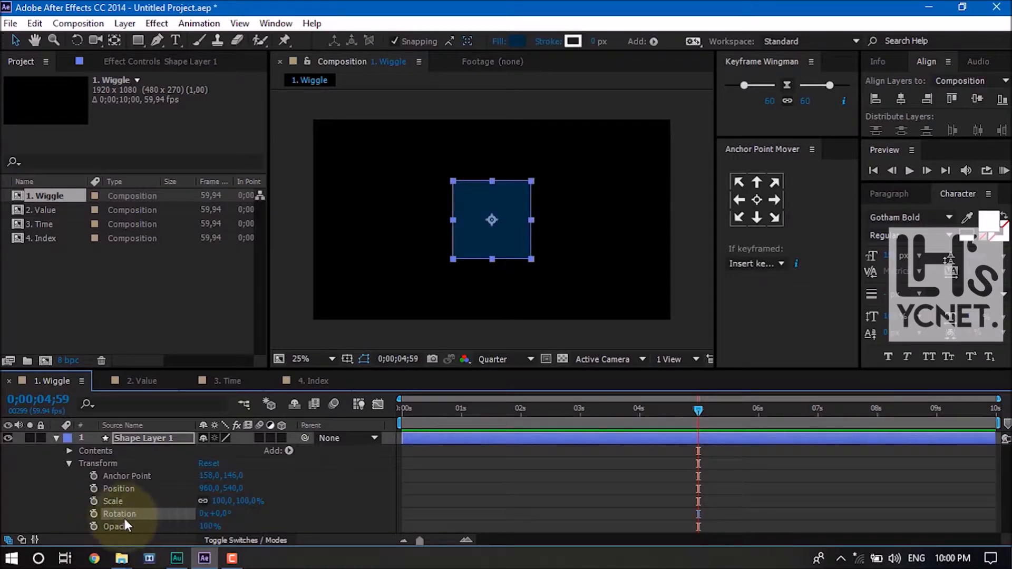
pyautogui.keyDown('alt'); pyautogui.click(94, 501); pyautogui.keyUp('alt')
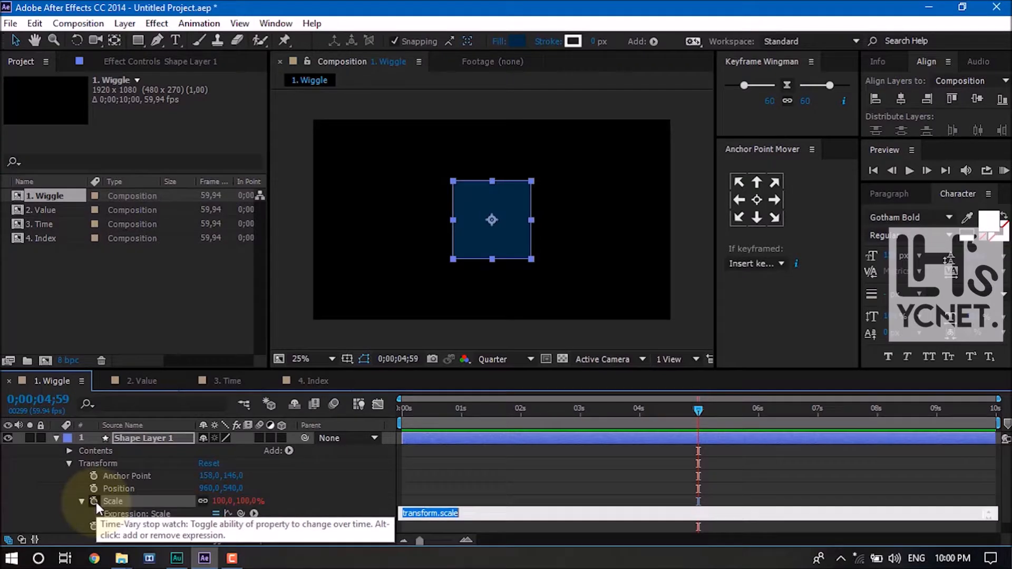
pyautogui.write('w')
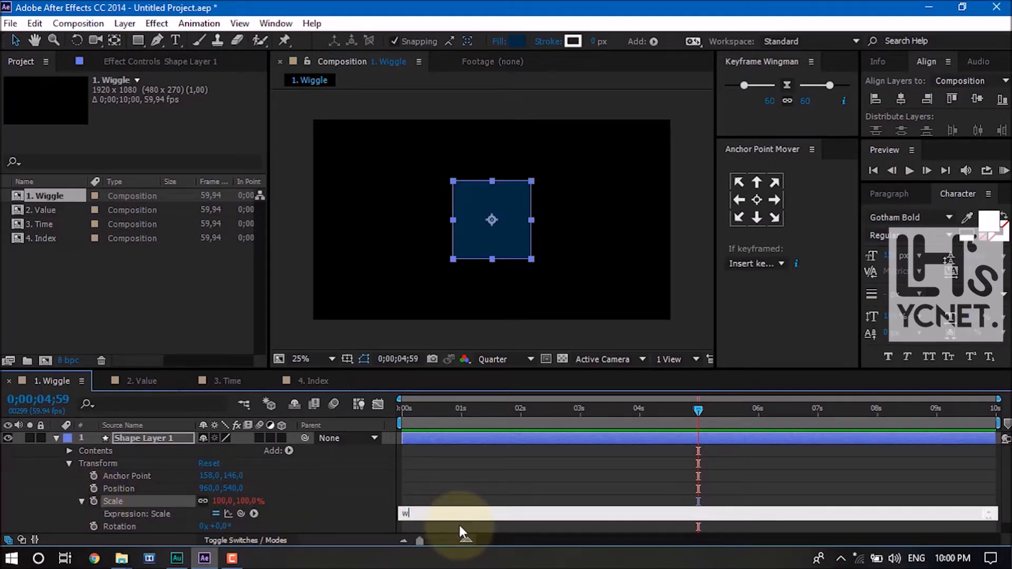
pyautogui.write('iggle(')
pyautogui.write('5,90)')
pyautogui.click(482, 483)
# - Preview the square's scale wiggle from the first frame and scrub through the timeline
pyautogui.press('Home')
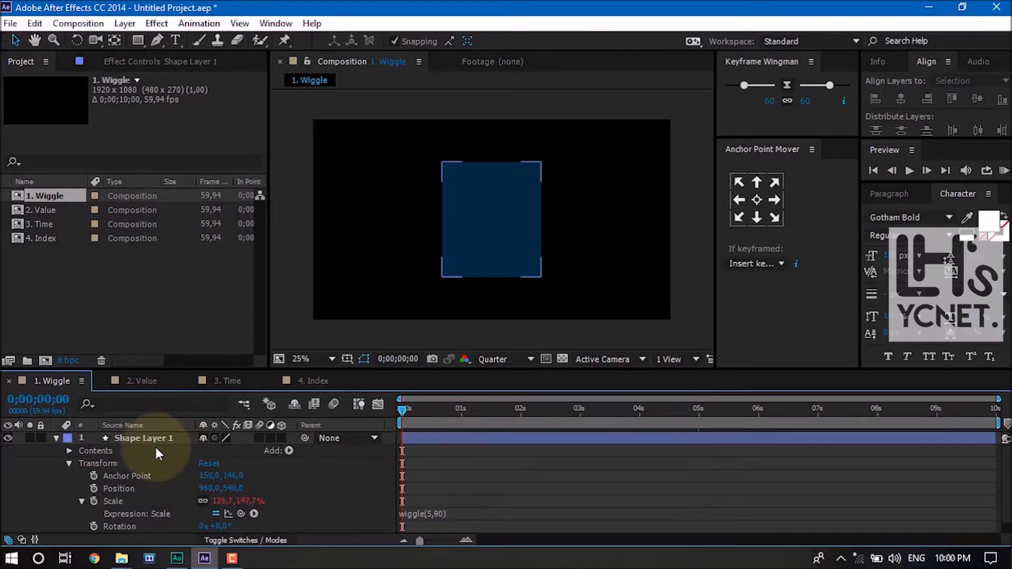
pyautogui.press('space')
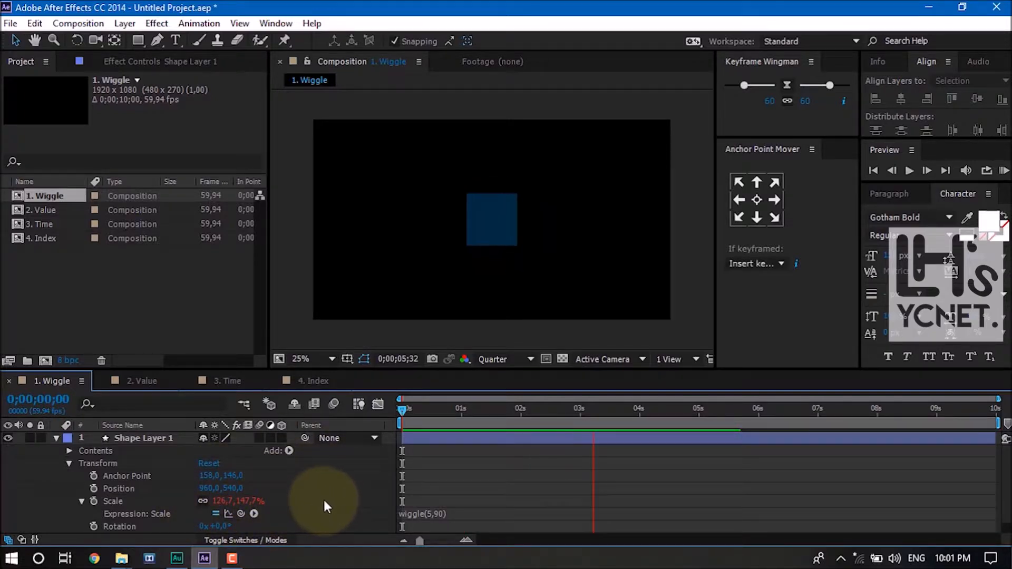
pyautogui.moveTo(421, 408); pyautogui.dragTo(764, 376)
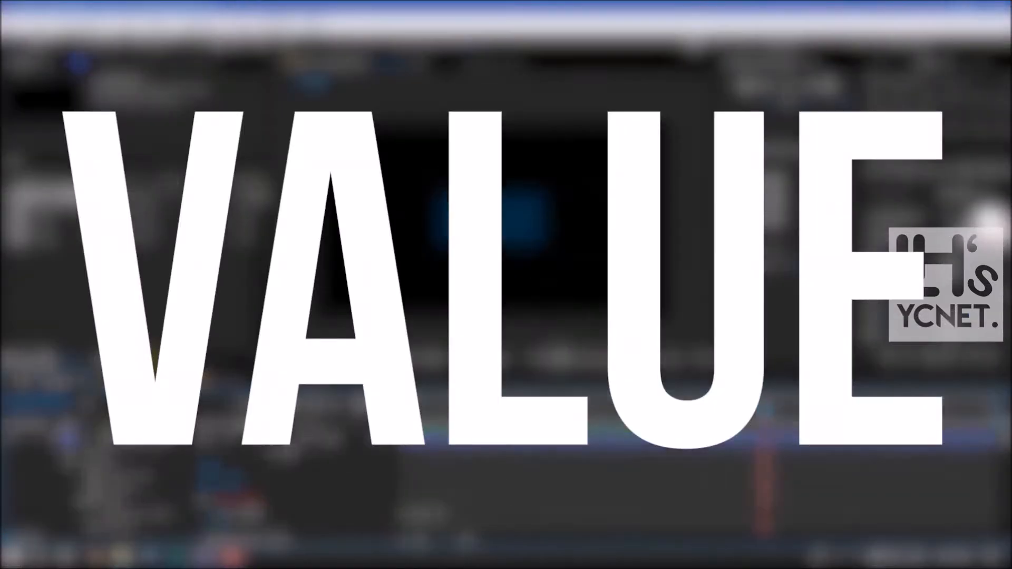
# - Open the 2. Value composition and draw a circle near its middle with the Ellipse tool
pyautogui.click(156, 382)
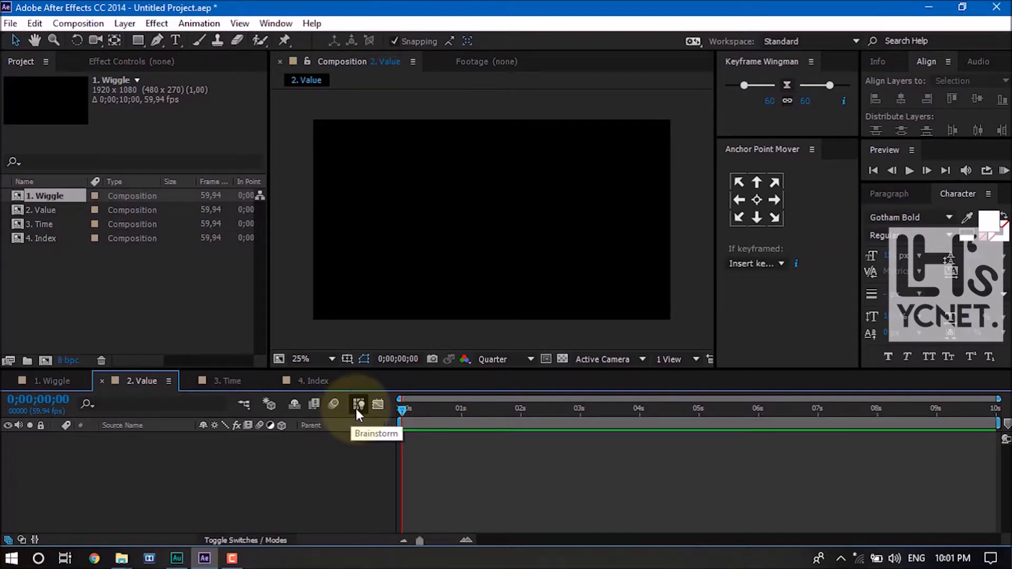
pyautogui.moveTo(144, 37); pyautogui.dragTo(191, 87)
pyautogui.click(198, 73)
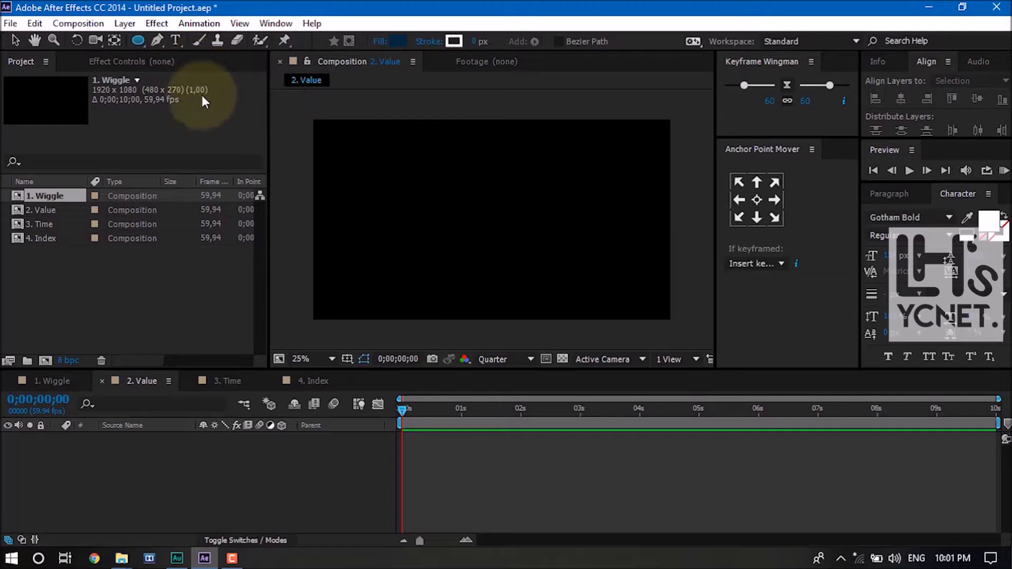
pyautogui.moveTo(492, 219)
pyautogui.mouseDown()
pyautogui.moveTo(512, 244)
pyautogui.moveTo(436, 188)
pyautogui.moveTo(440, 173)
pyautogui.mouseUp()
# - Change the circle's fill color to red, FF0000
pyautogui.click(397, 40)
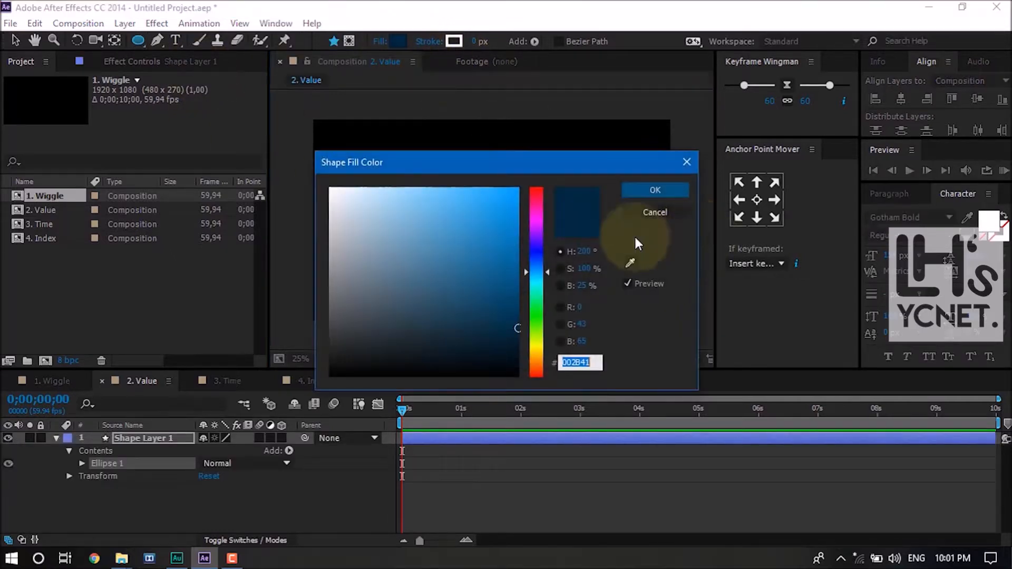
pyautogui.click(533, 191)
pyautogui.click(471, 230)
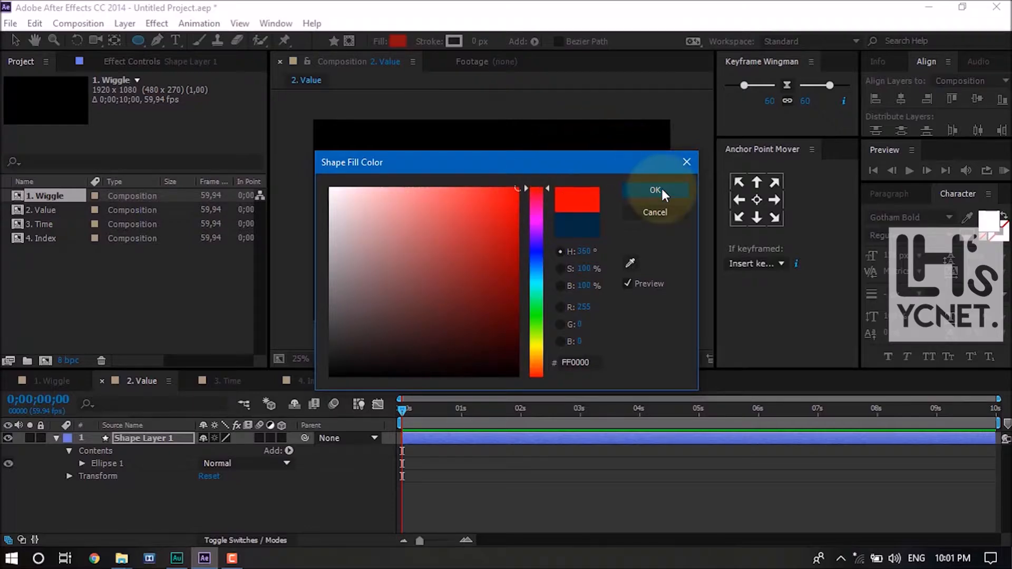
pyautogui.click(655, 191)
# - Center the circle's anchor point and align the circle horizontally and vertically to the middle of the composition
pyautogui.click(15, 40)
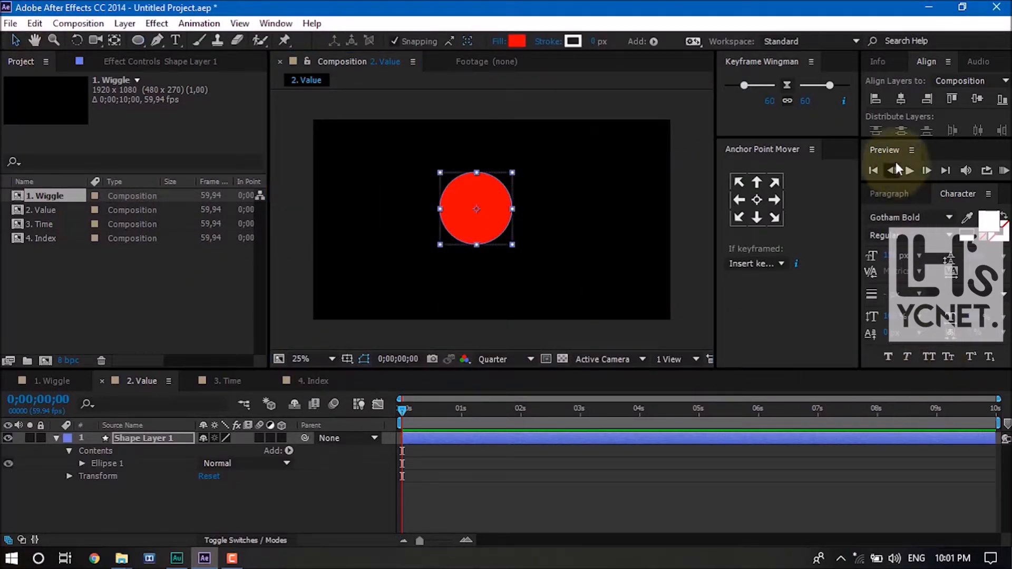
pyautogui.click(758, 199)
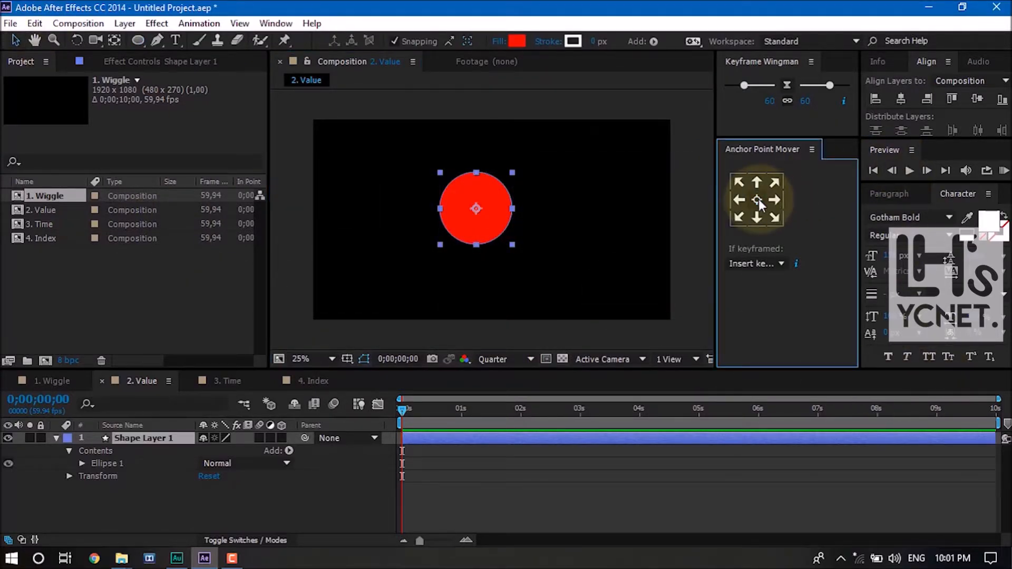
pyautogui.click(901, 99)
pyautogui.click(977, 99)
pyautogui.click(556, 279)
pyautogui.click(493, 230)
# - Expand the circle layer's Transform properties and leave the layer deselected
pyautogui.click(273, 485)
pyautogui.click(69, 476)
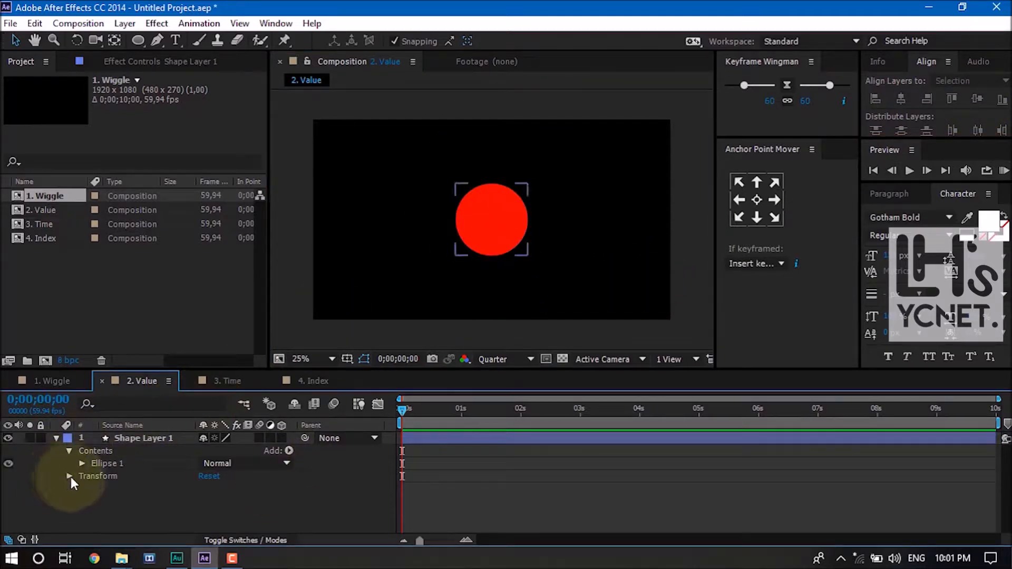
pyautogui.scroll(-1, 71, 475)
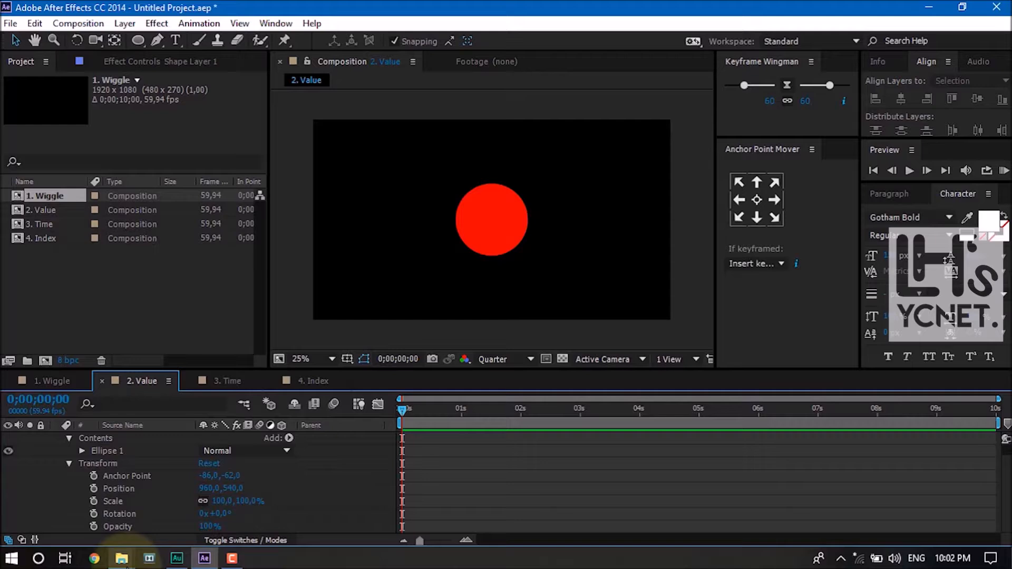
pyautogui.click(404, 490)
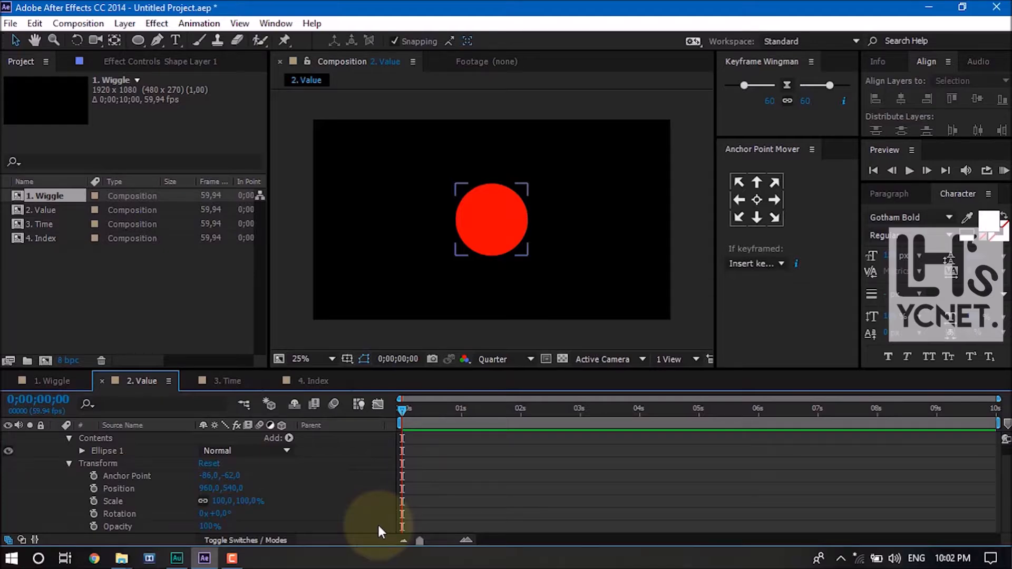
pyautogui.click(496, 224)
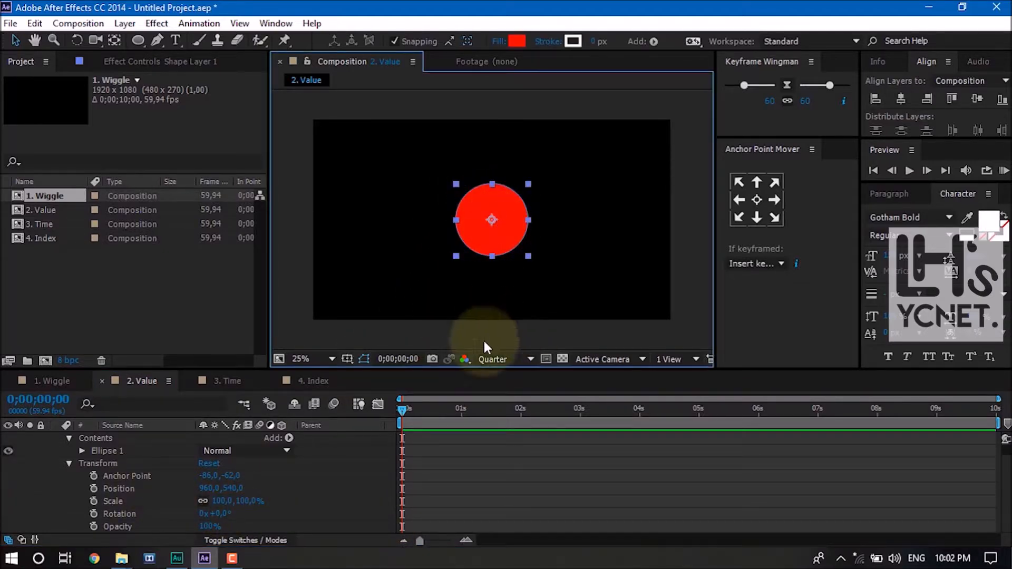
pyautogui.click(459, 312)
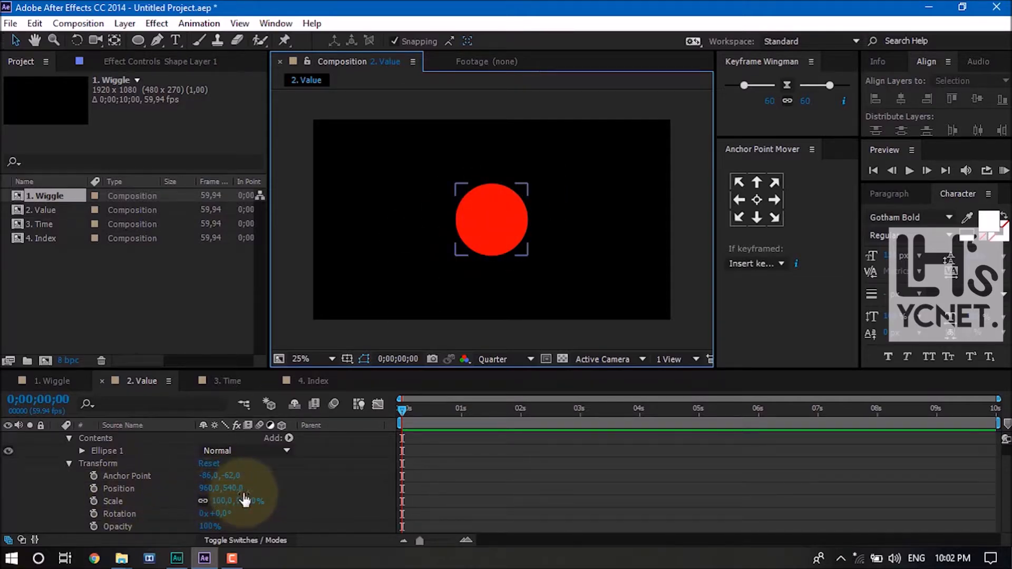
# - Separate the dimensions of the circle's Position property
pyautogui.click(129, 489)
pyautogui.rightClick(128, 488)
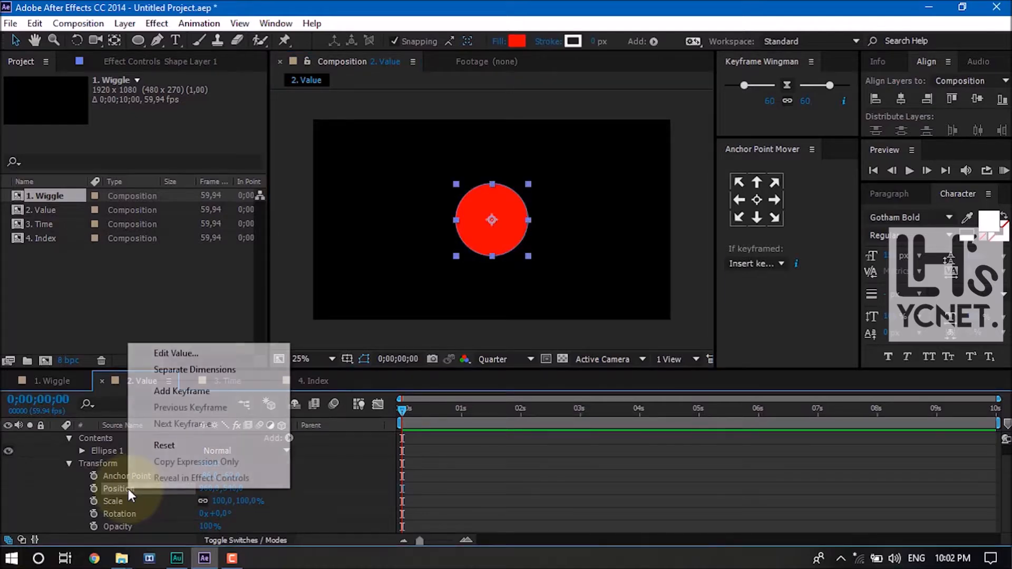
pyautogui.click(179, 378)
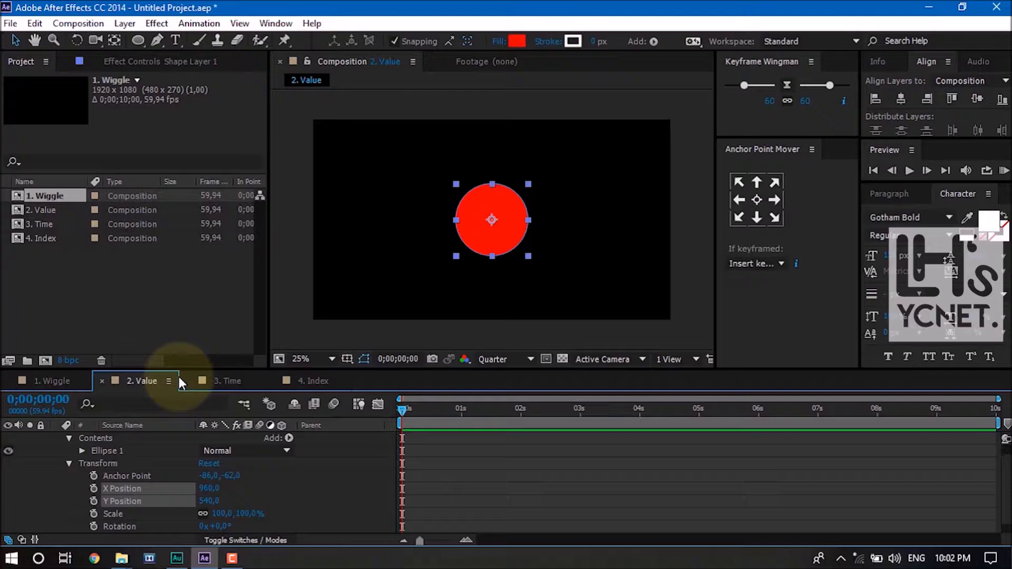
# - Add expressions to the circle's X Position and Y Position, entering 960 as the X Position expression
pyautogui.keyDown('alt'); pyautogui.click(94, 489); pyautogui.keyUp('alt')
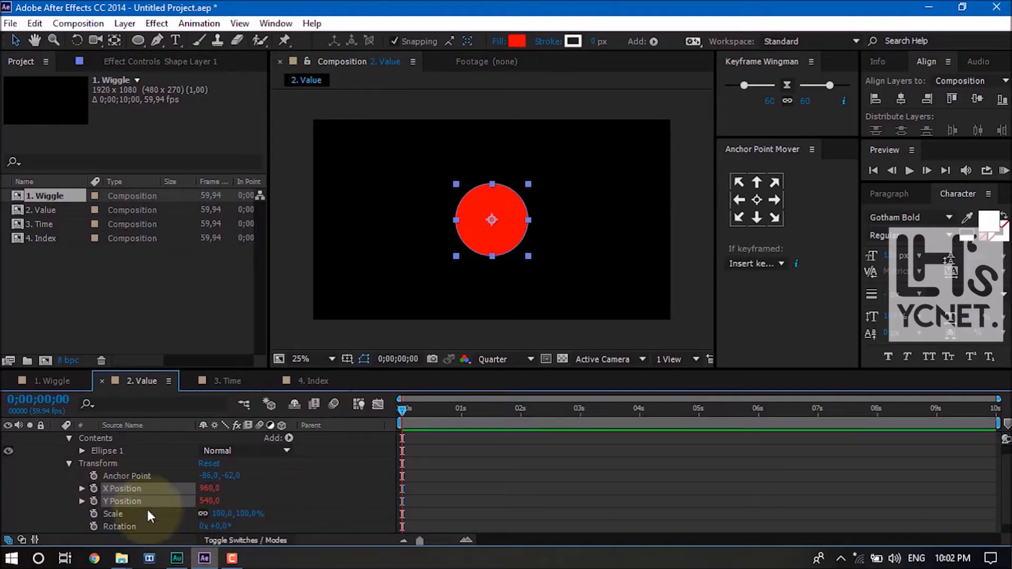
pyautogui.click(82, 489)
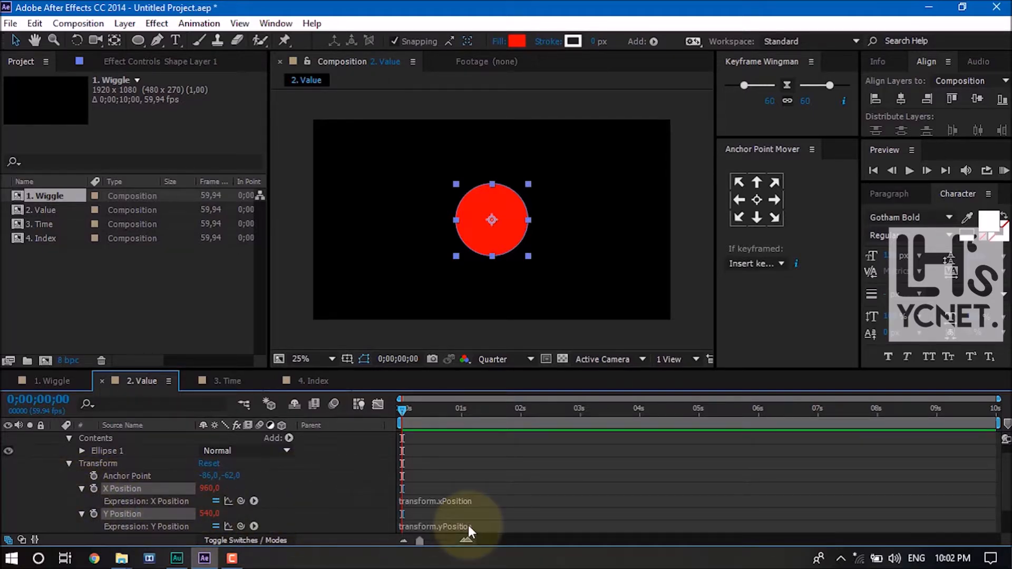
pyautogui.click(470, 500)
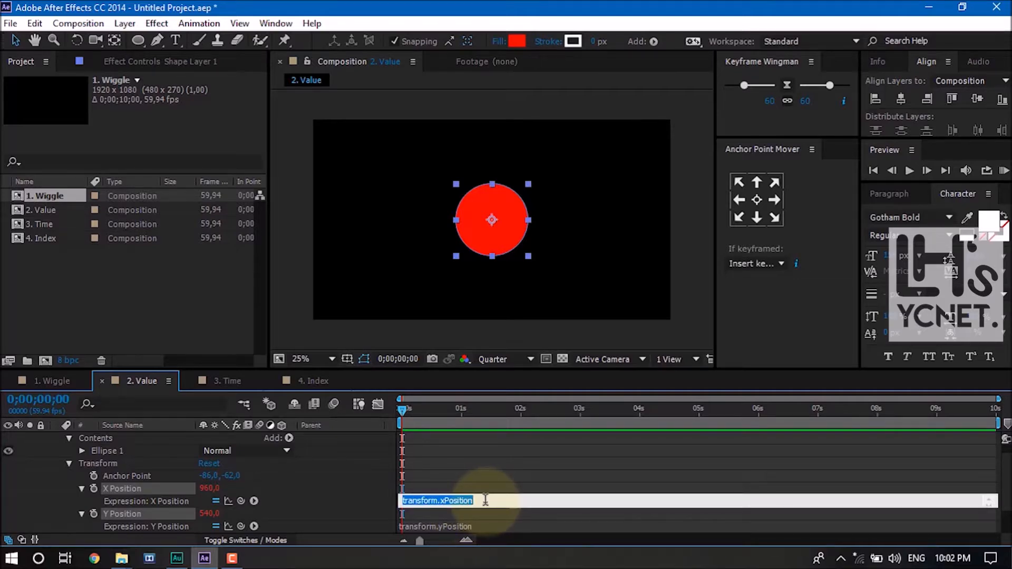
pyautogui.write('960')
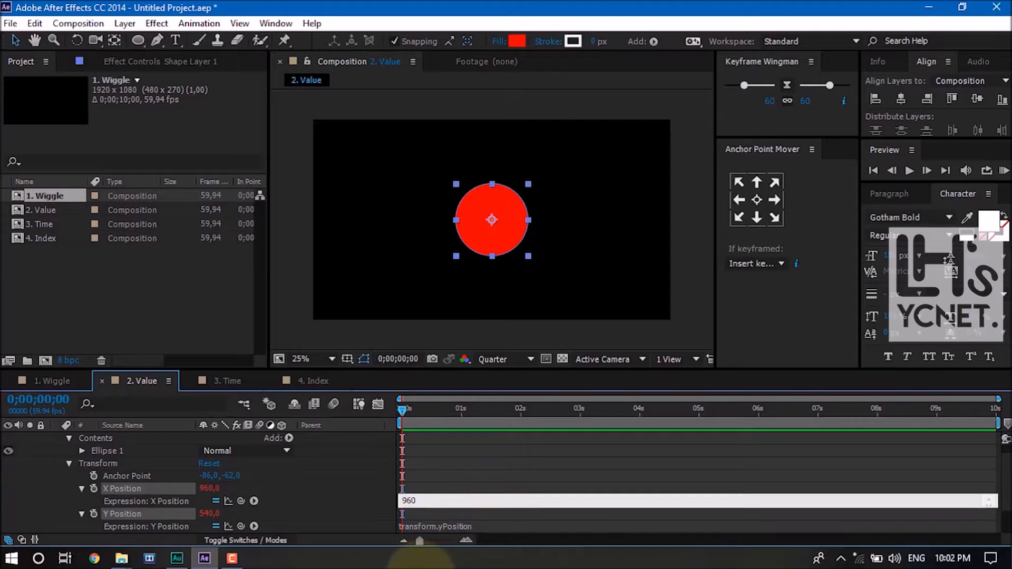
# - Replace the circle's Y Position expression with the constant 540
pyautogui.click(480, 526)
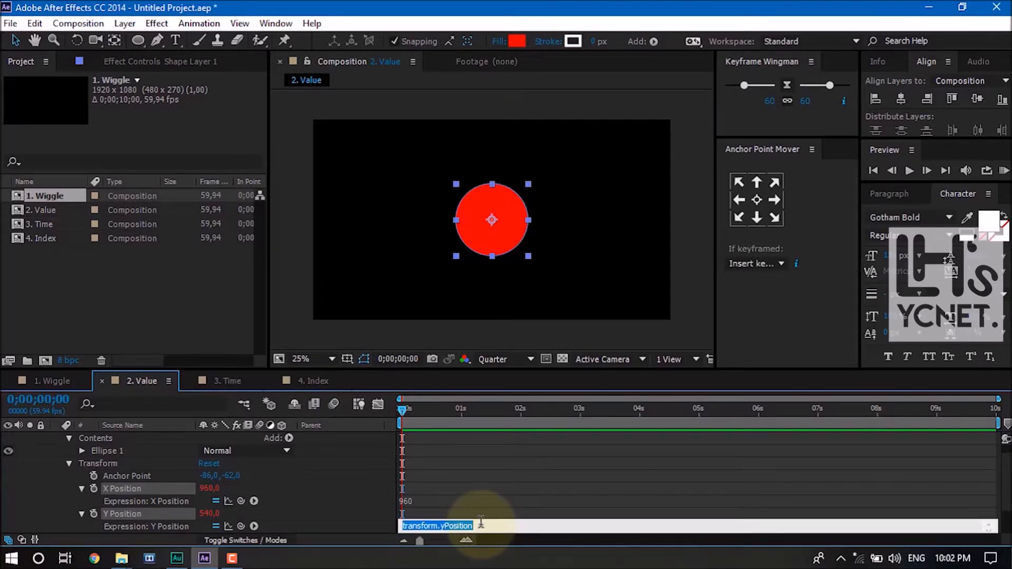
pyautogui.write('540')
pyautogui.press('BackSpace')
pyautogui.press('BackSpace')
pyautogui.press('BackSpace')
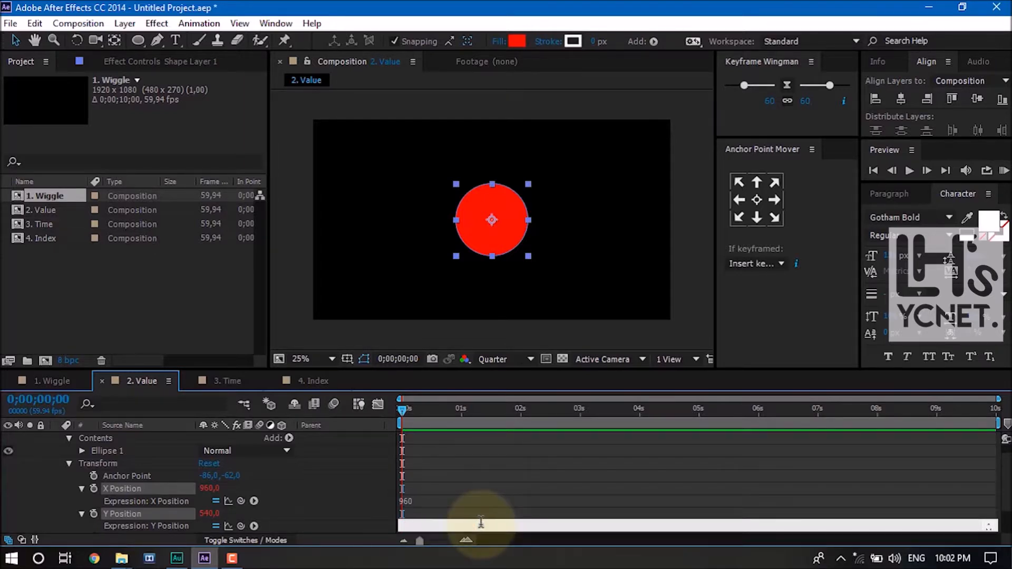
pyautogui.write('540')
pyautogui.click(524, 493)
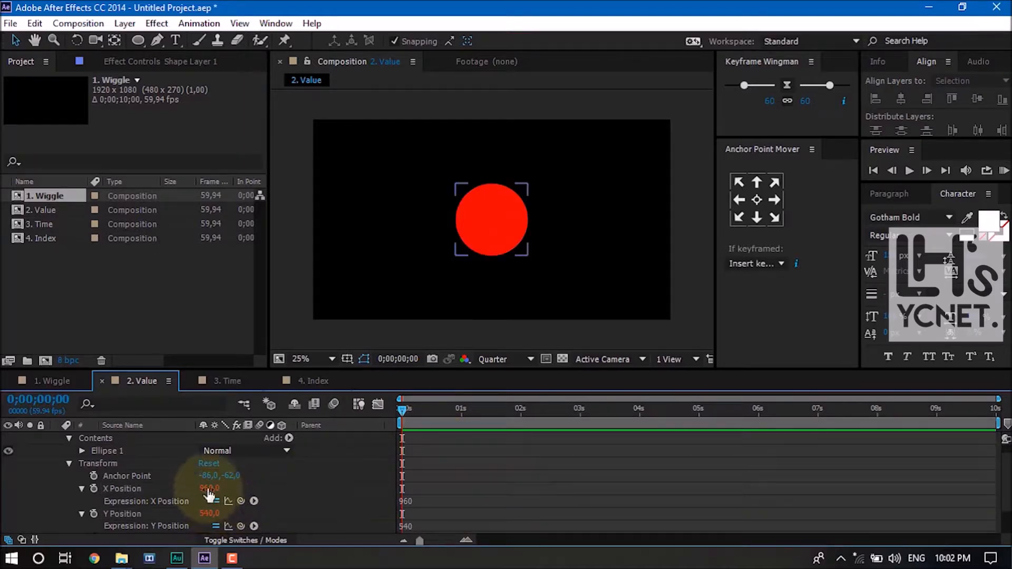
# - Try to change the circle's X Position and Y Position values while their constant expressions are active
pyautogui.moveTo(207, 490)
pyautogui.mouseDown()
pyautogui.moveTo(182, 514)
pyautogui.moveTo(272, 493)
pyautogui.moveTo(756, 469)
pyautogui.moveTo(231, 471)
pyautogui.moveTo(23, 494)
pyautogui.moveTo(4, 509)
pyautogui.mouseUp()
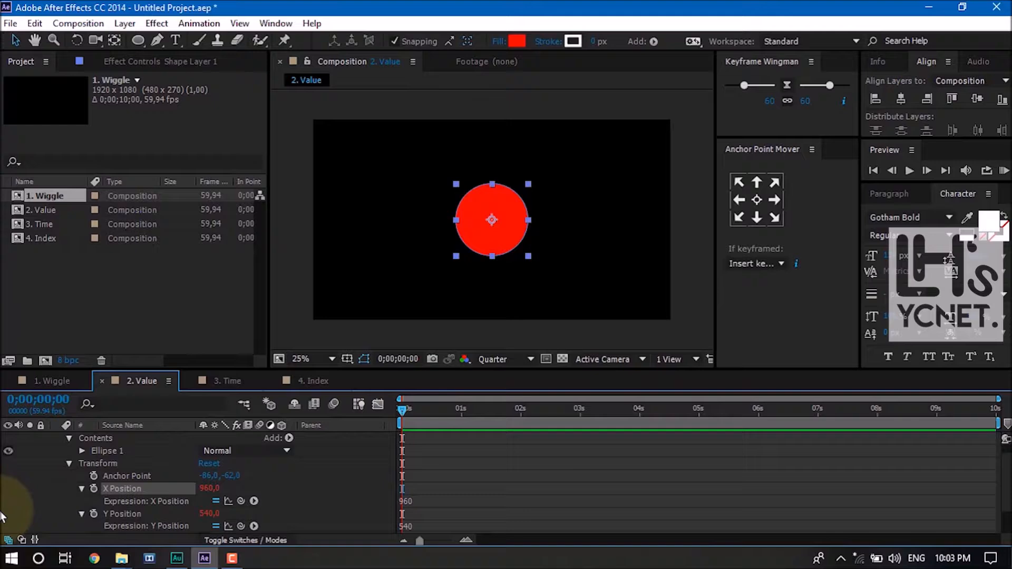
pyautogui.click(5, 514)
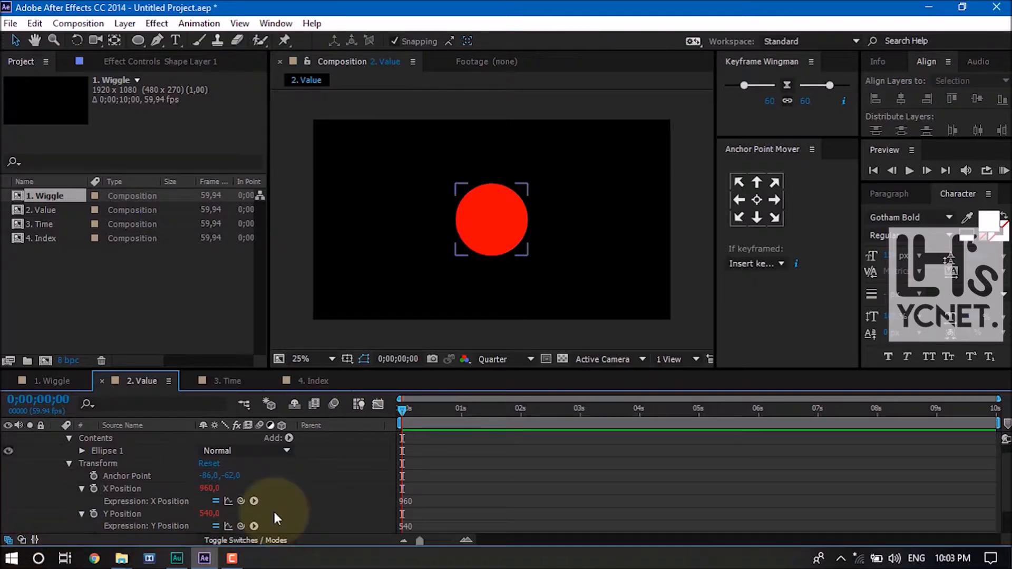
pyautogui.moveTo(208, 513)
pyautogui.mouseDown()
pyautogui.moveTo(884, 482)
pyautogui.moveTo(219, 488)
pyautogui.mouseUp()
pyautogui.click(224, 486)
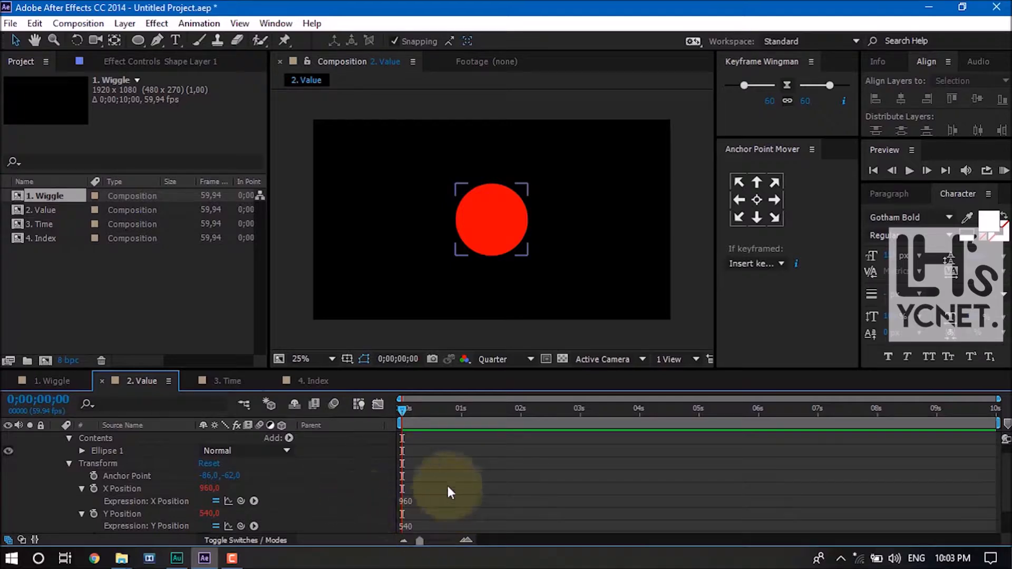
pyautogui.click(388, 513)
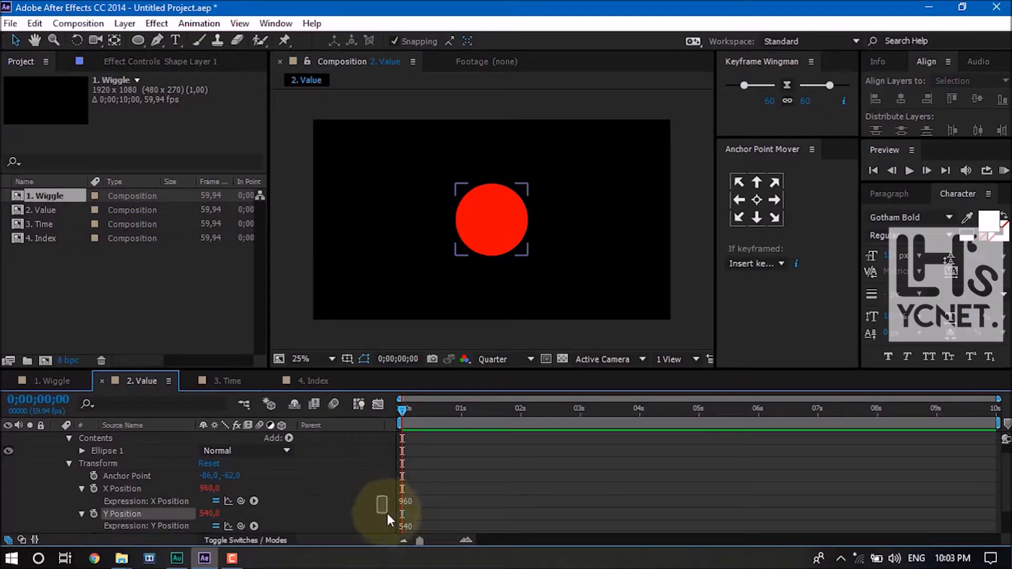
pyautogui.moveTo(210, 488); pyautogui.dragTo(452, 508)
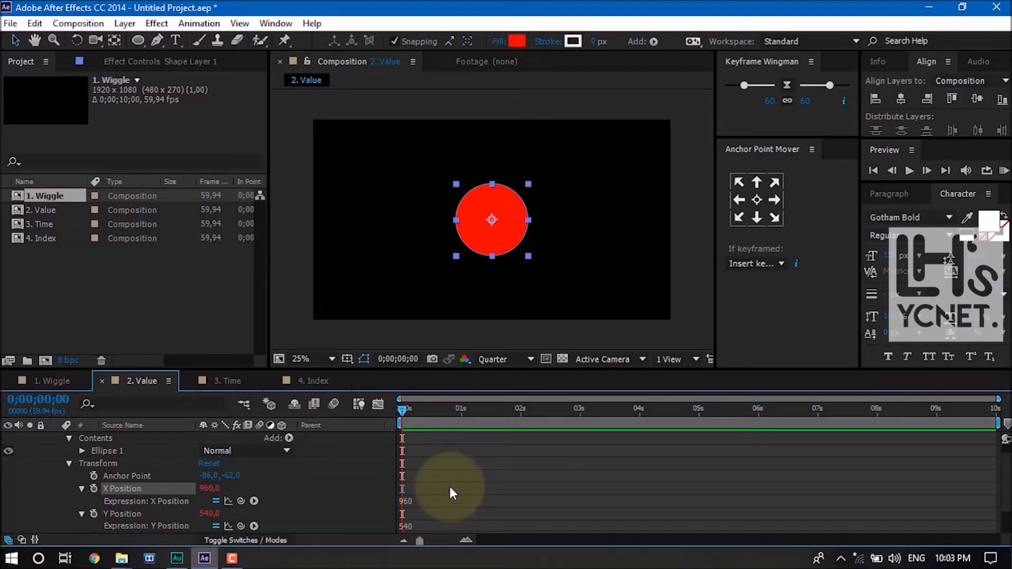
pyautogui.press('Down')
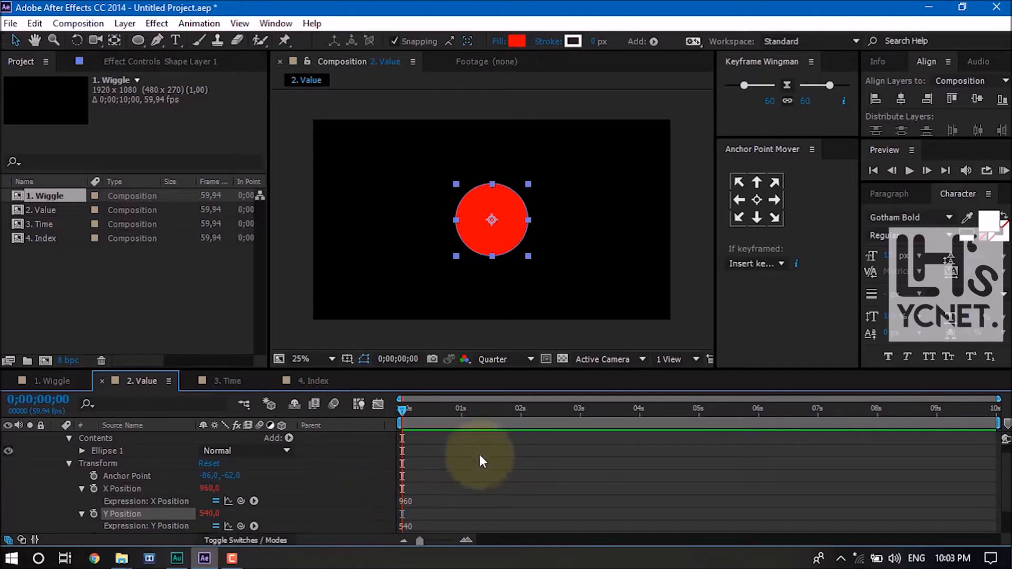
# - Undo the X and Y Position expressions and the separation of the circle's Position dimensions
pyautogui.click(79, 488)
pyautogui.click(74, 499)
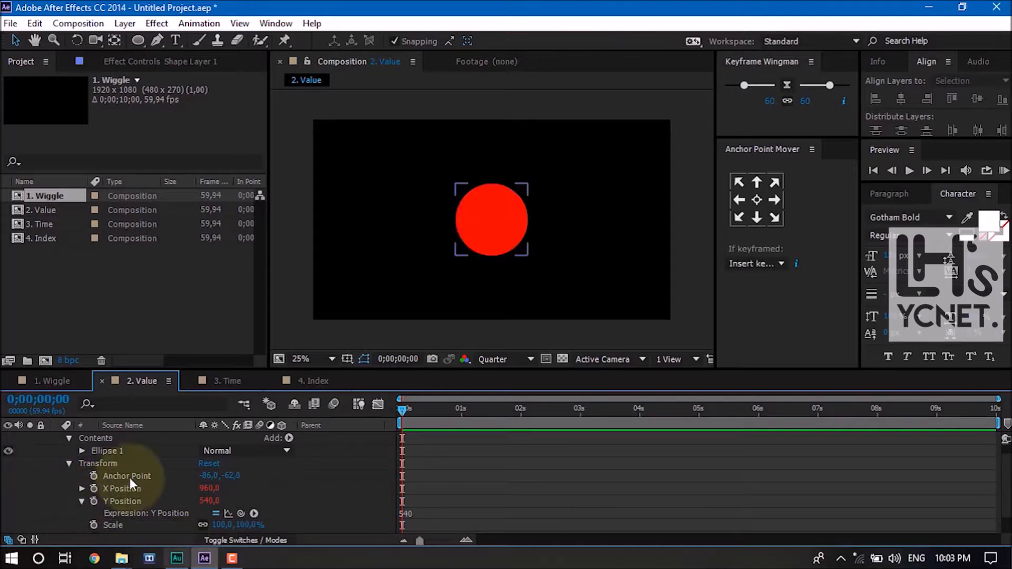
pyautogui.hotkey('ctrl', 'z')
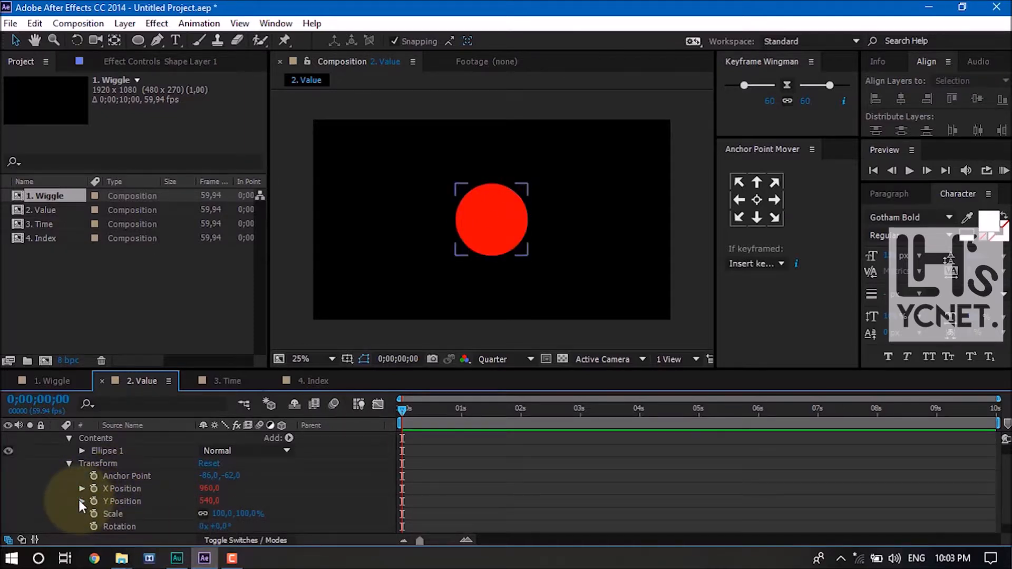
pyautogui.hotkey('ctrl', 'z')
pyautogui.hotkey('ctrl', 'z')
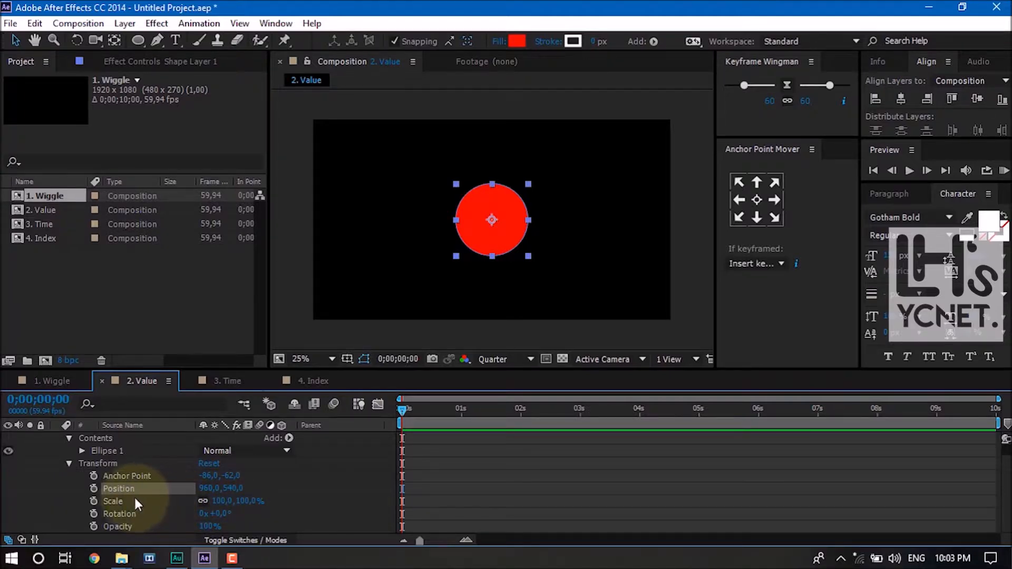
# - Add the constant expression [960,540] to the circle's Position
pyautogui.keyDown('alt'); pyautogui.click(94, 489); pyautogui.keyUp('alt')
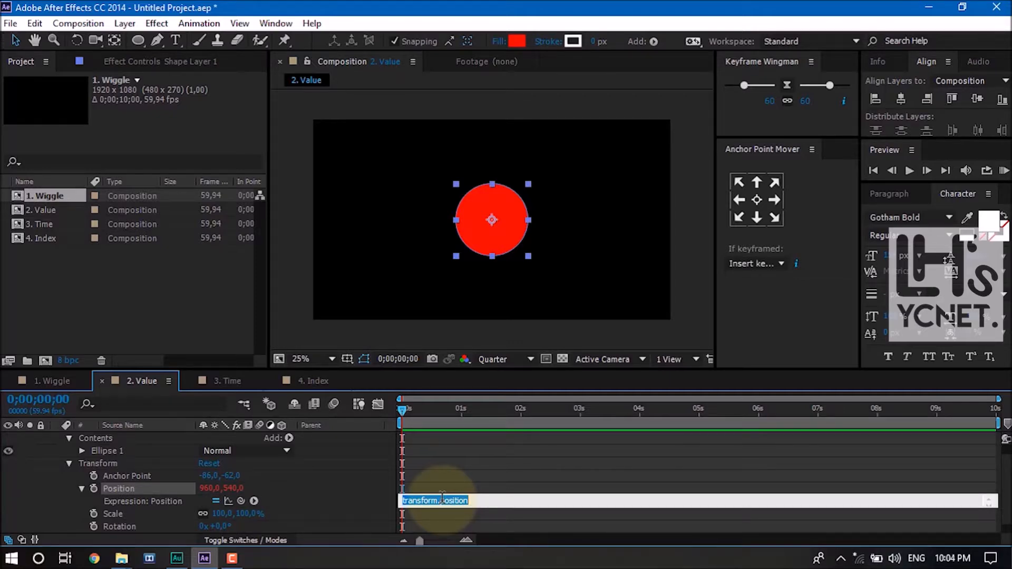
pyautogui.write('[')
pyautogui.write('960,540')
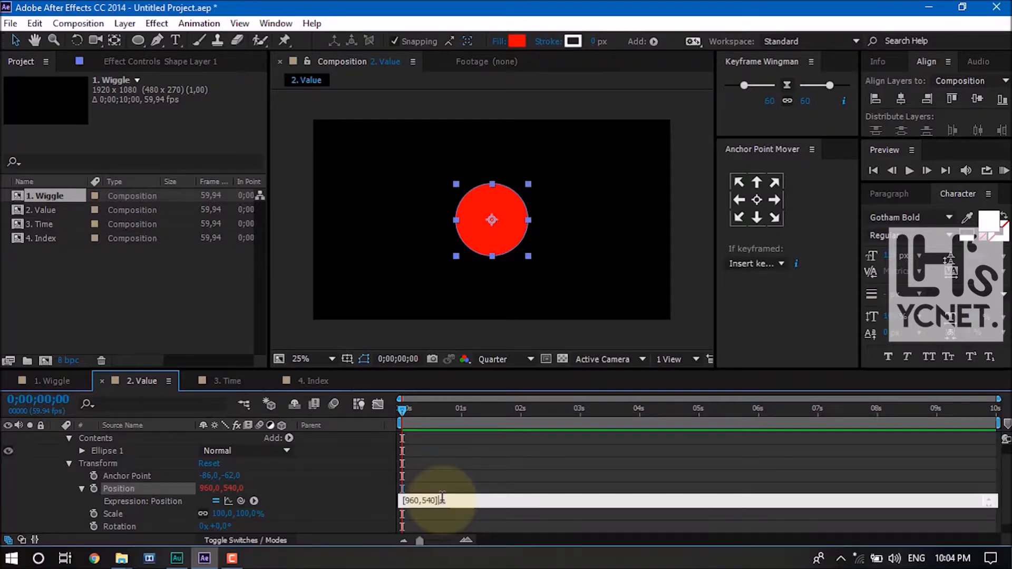
pyautogui.click(462, 418)
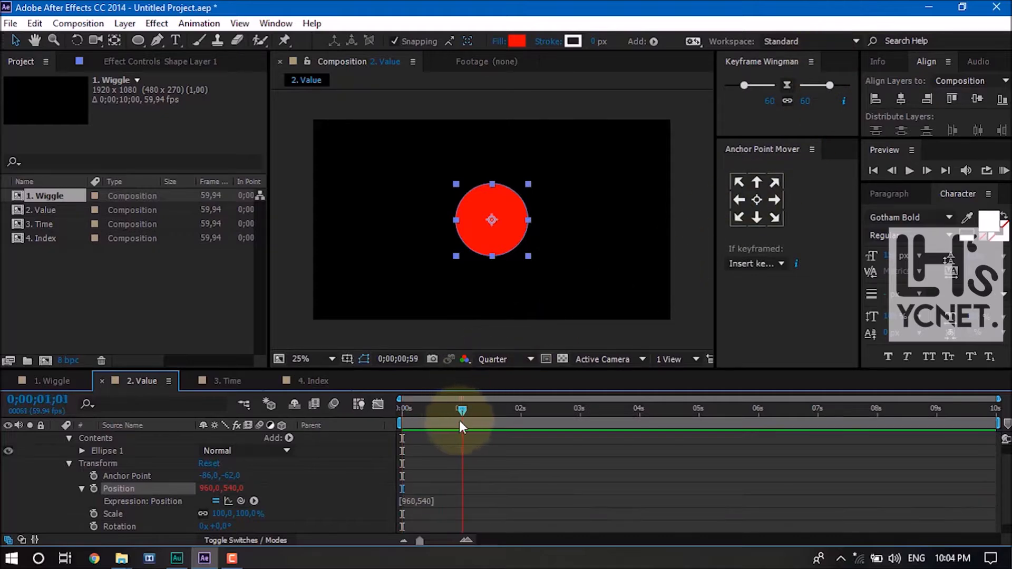
# - Return to the start of the timeline and try to change the circle's Position values with the constant expression active
pyautogui.press('Home')
pyautogui.moveTo(224, 496); pyautogui.dragTo(491, 492)
pyautogui.moveTo(252, 496); pyautogui.dragTo(626, 484)
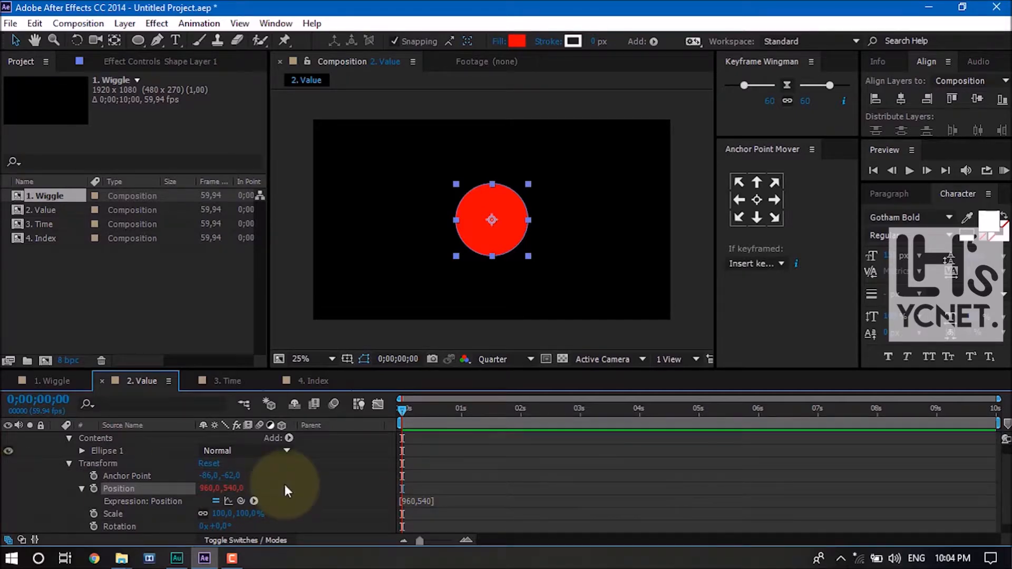
# - Remove the circle's constant Position expression and enter [value[0],value[1]] as a new Position expression
pyautogui.keyDown('alt'); pyautogui.click(93, 489); pyautogui.keyUp('alt')
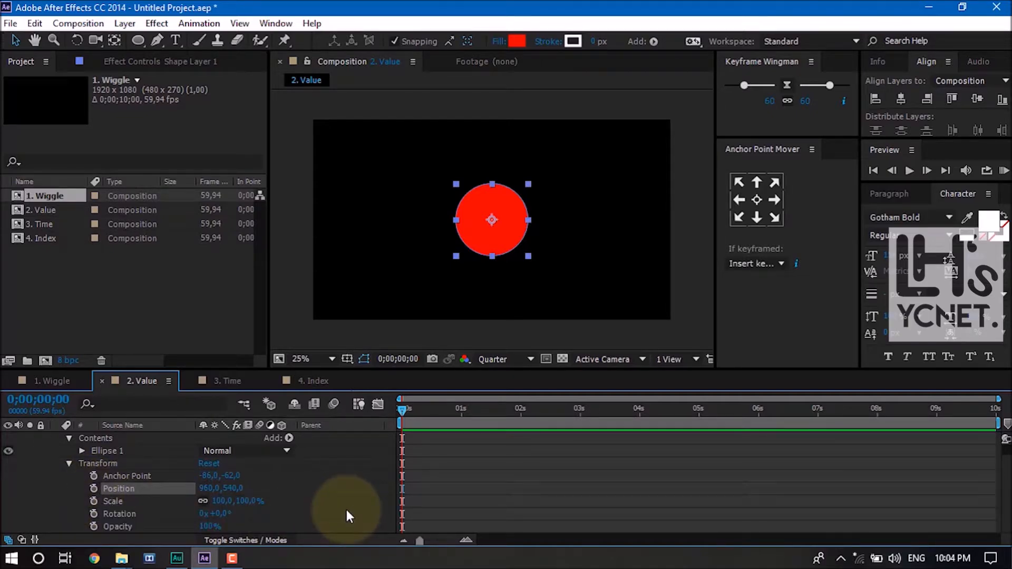
pyautogui.keyDown('alt'); pyautogui.click(93, 489); pyautogui.keyUp('alt')
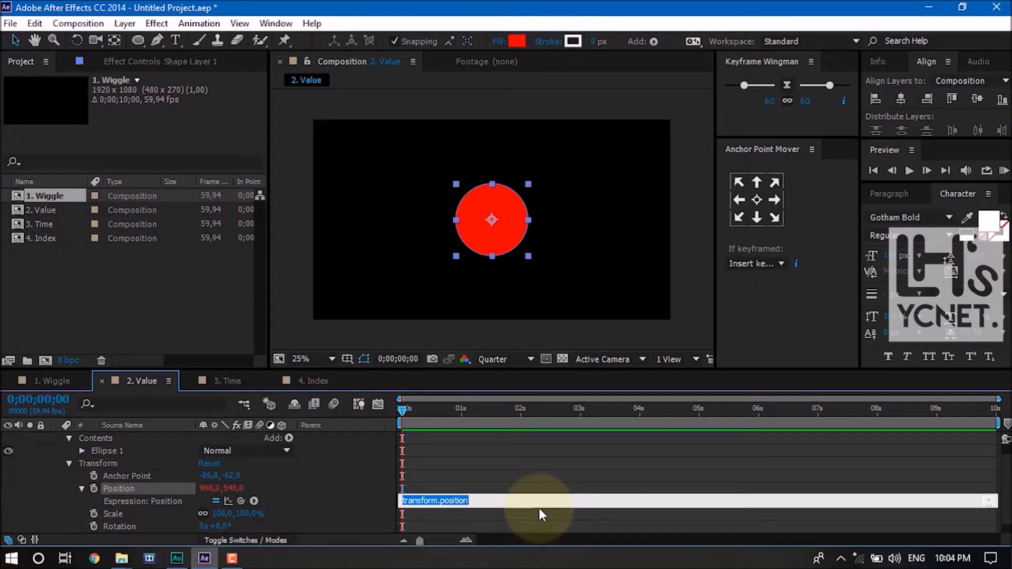
pyautogui.press('BackSpace')
pyautogui.write('[va;lue')
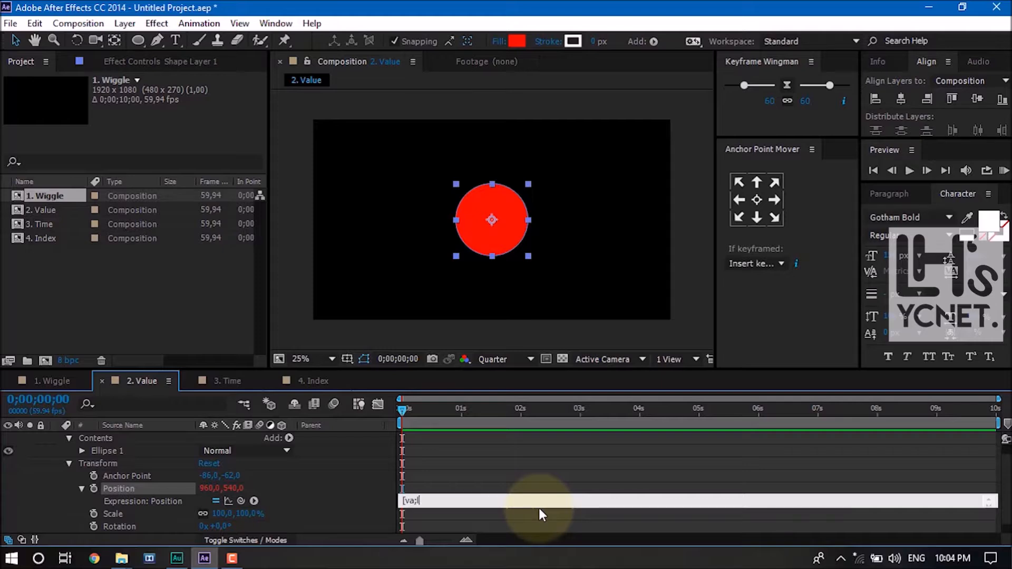
pyautogui.press('BackSpace')
pyautogui.press('BackSpace')
pyautogui.press('BackSpace')
pyautogui.press('BackSpace')
pyautogui.write('lu')
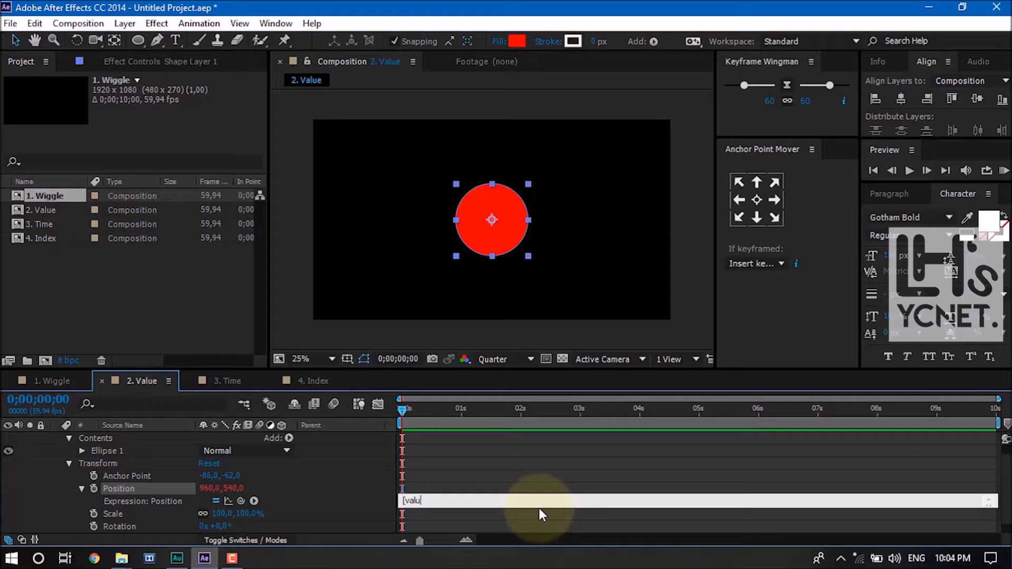
pyautogui.write('e[0]')
pyautogui.write(',value[1]]')
pyautogui.click(429, 464)
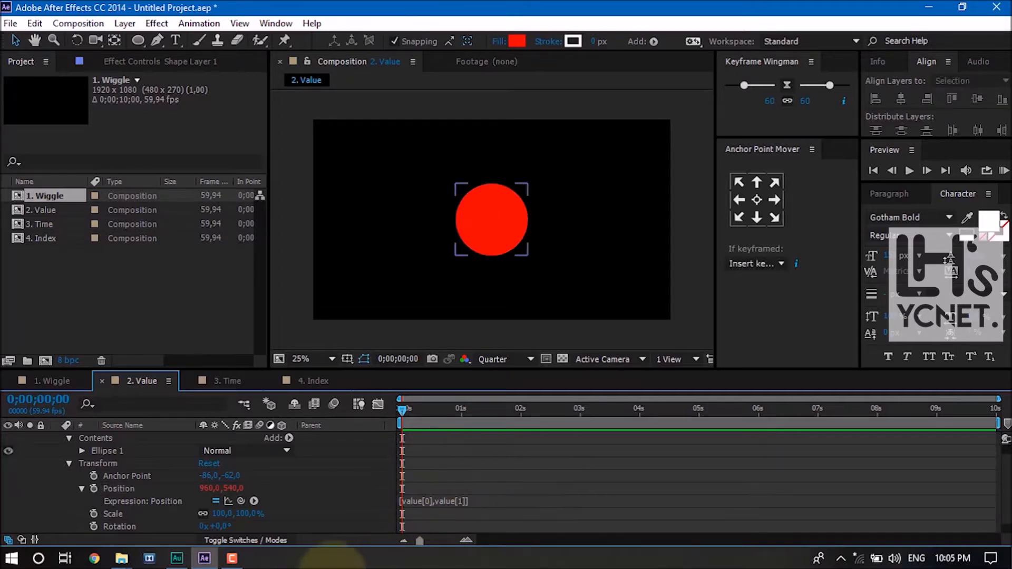
# - Test changing the circle's X Position to about 725 and Y Position to about 1000, restoring each value after its test
pyautogui.moveTo(211, 488)
pyautogui.mouseDown()
pyautogui.moveTo(525, 501)
pyautogui.moveTo(169, 501)
pyautogui.moveTo(245, 488)
pyautogui.moveTo(21, 464)
pyautogui.moveTo(94, 451)
pyautogui.mouseUp()
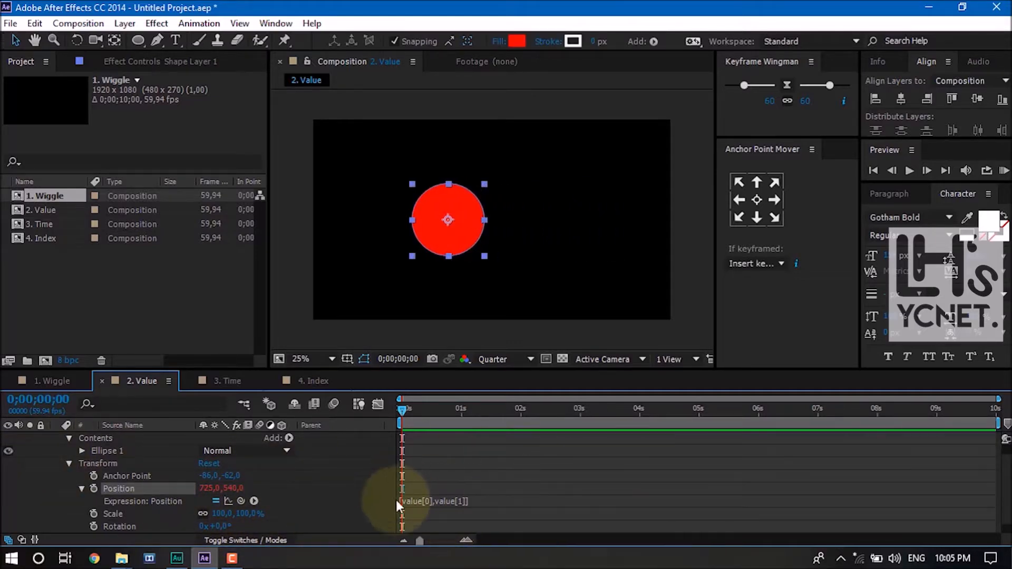
pyautogui.moveTo(207, 495); pyautogui.dragTo(370, 514)
pyautogui.click(371, 514)
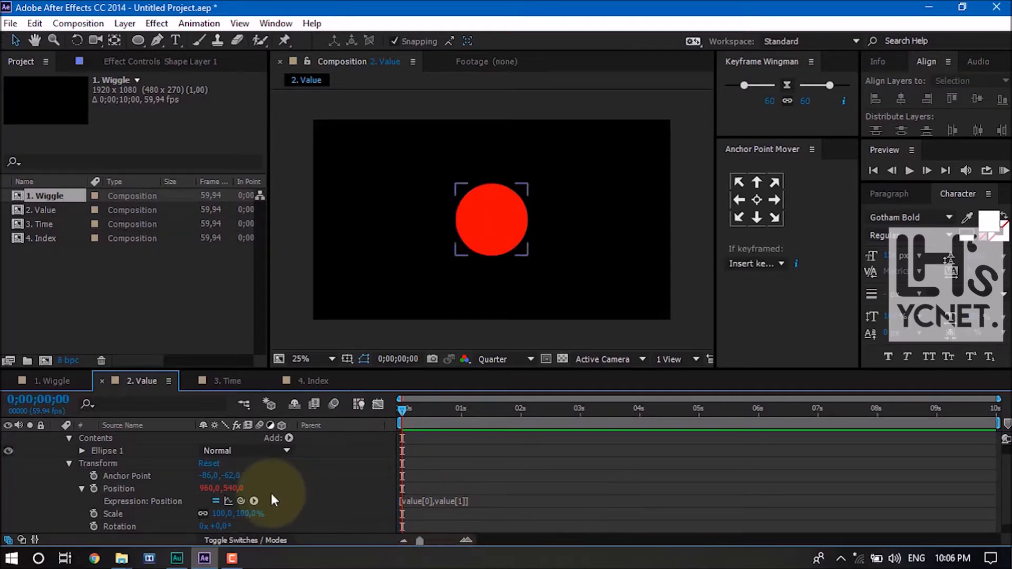
pyautogui.moveTo(234, 490); pyautogui.dragTo(514, 568)
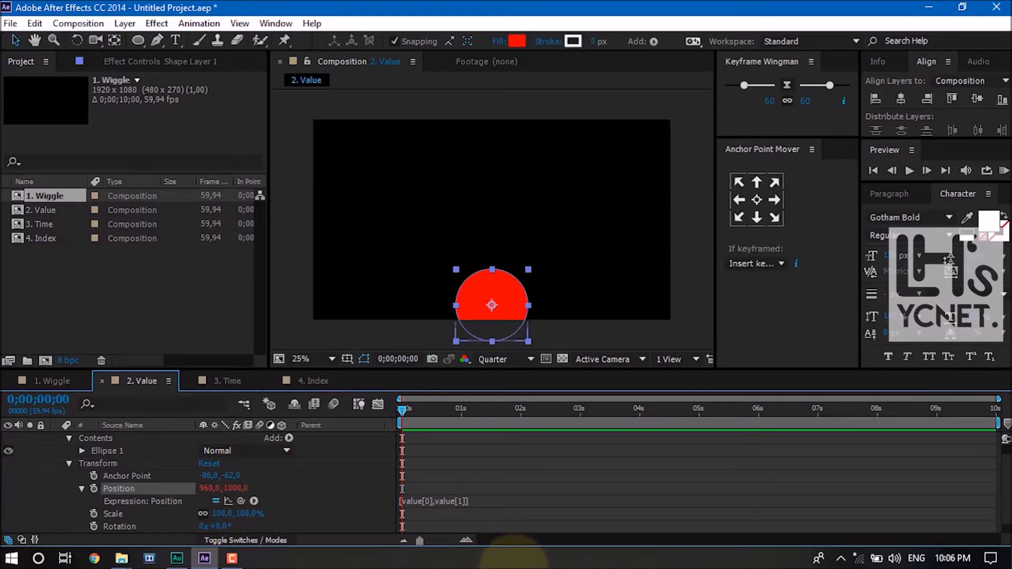
pyautogui.hotkey('ctrl', 'z')
pyautogui.click(626, 525)
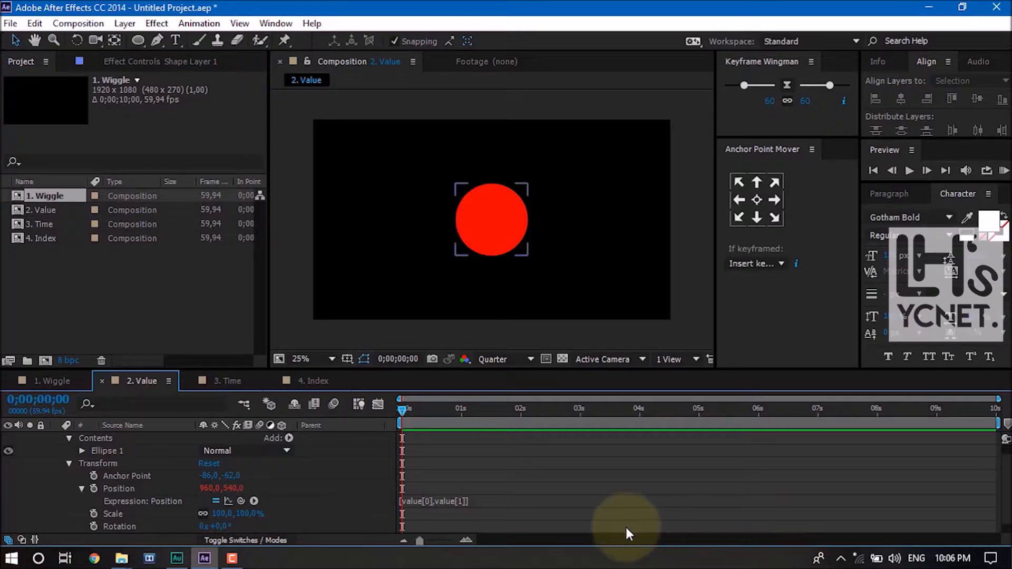
# - Change the circle's Position expression to [value[0]+160,value[1]]
pyautogui.click(459, 501)
pyautogui.click(435, 502)
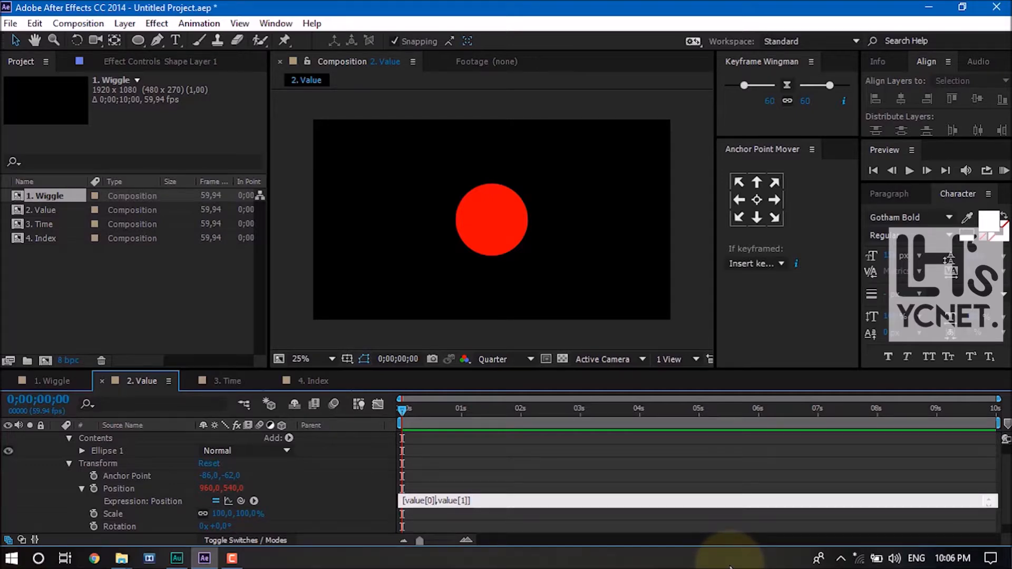
pyautogui.write('+')
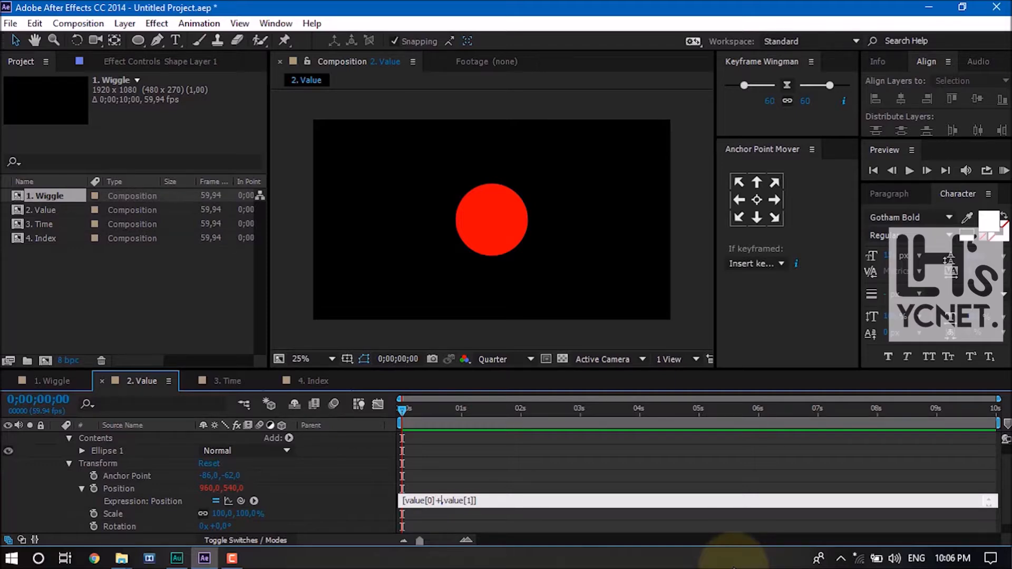
pyautogui.write('1609')
pyautogui.press('BackSpace')
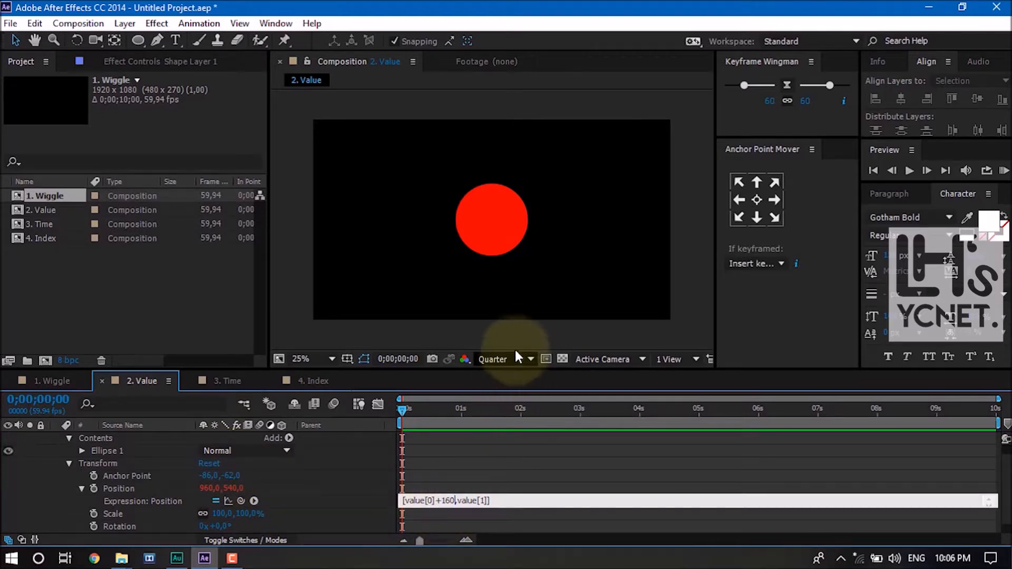
pyautogui.click(523, 333)
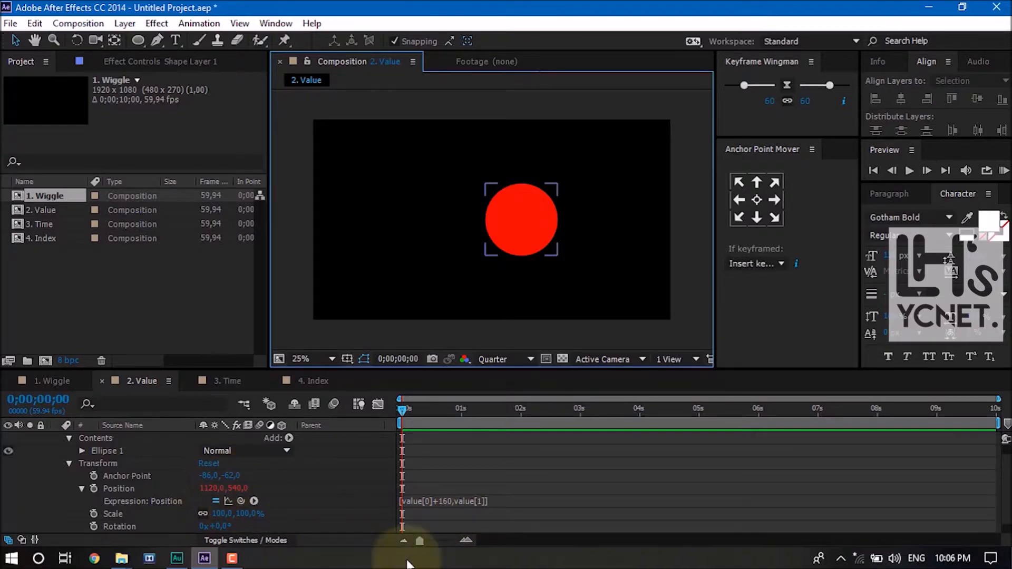
# - Test an X Position of 0 with the offset expression active, and undo the change
pyautogui.click(435, 501)
pyautogui.click(449, 501)
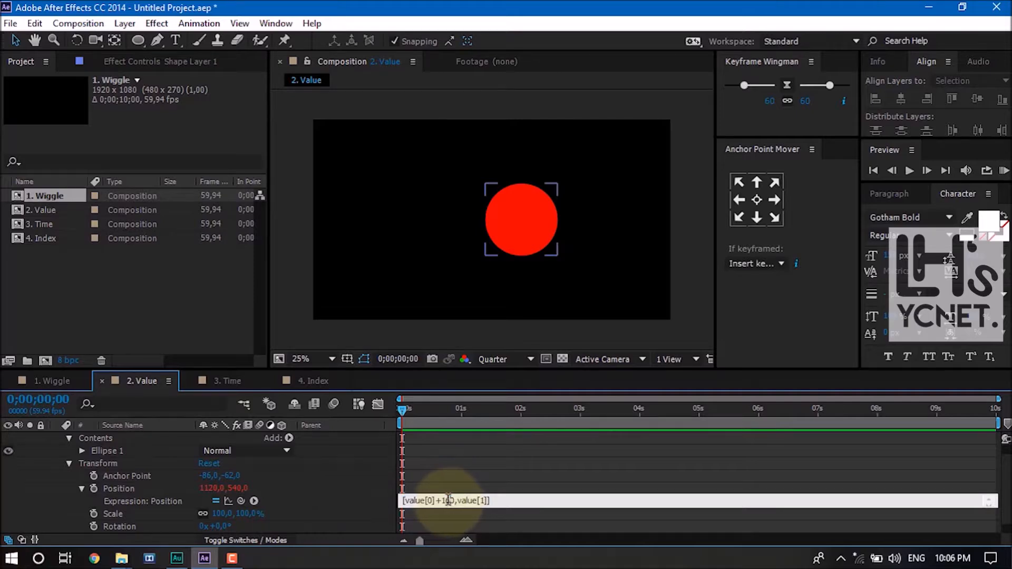
pyautogui.click(218, 489)
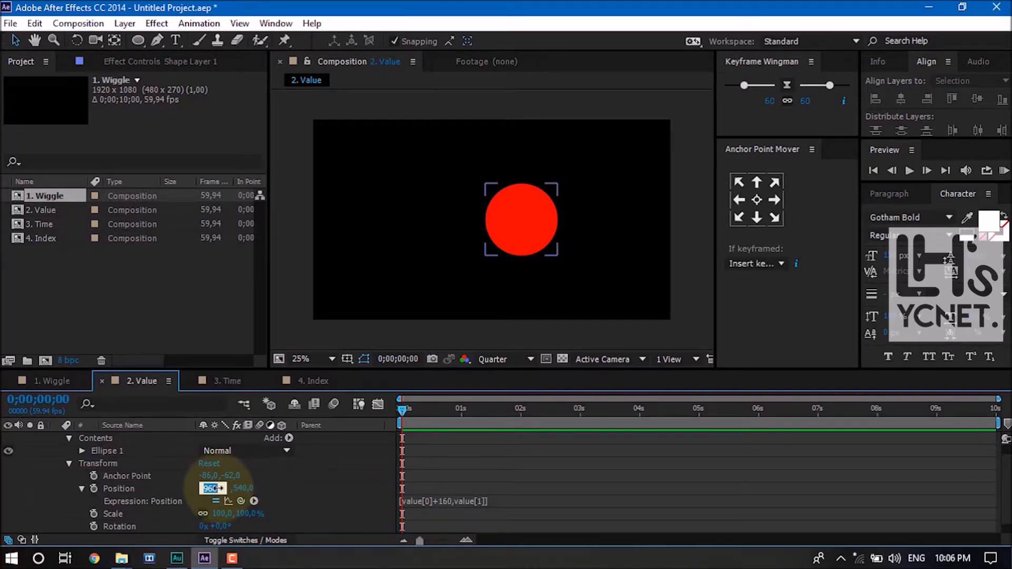
pyautogui.write('0')
pyautogui.press('Return')
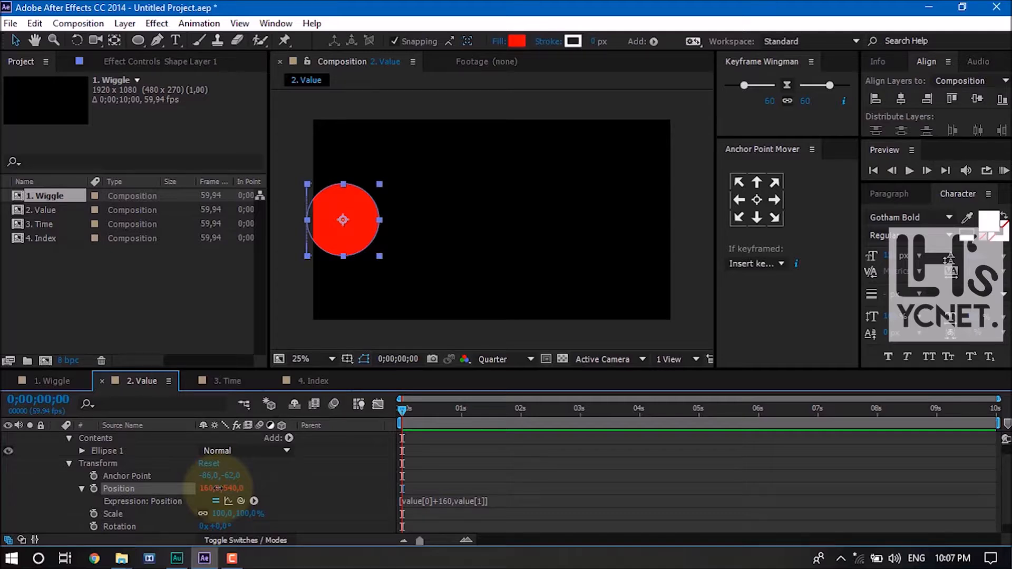
pyautogui.hotkey('ctrl', 'z')
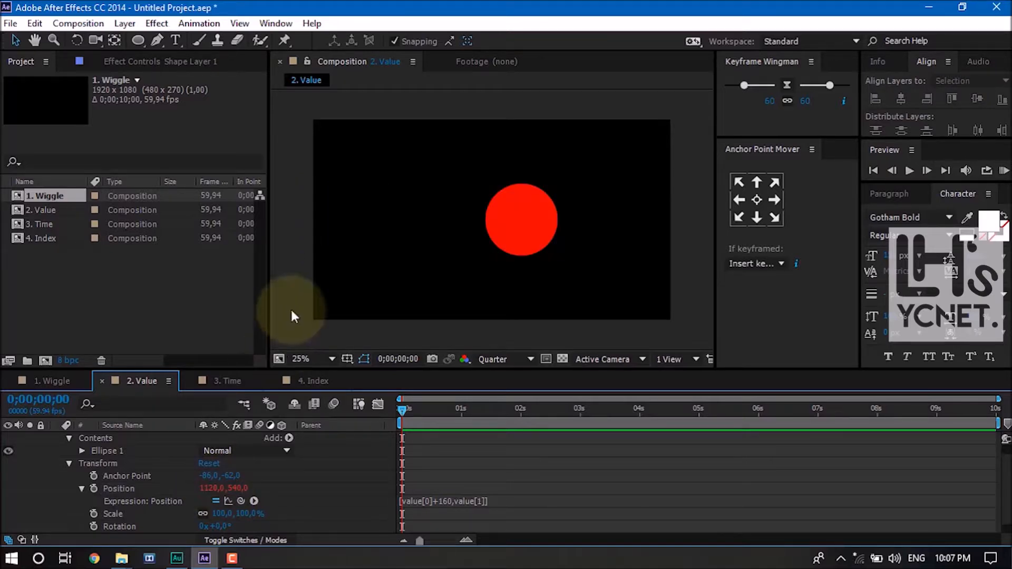
# - Remove the circle's Position expression and add the expression value/2 to its Opacity
pyautogui.click(82, 489)
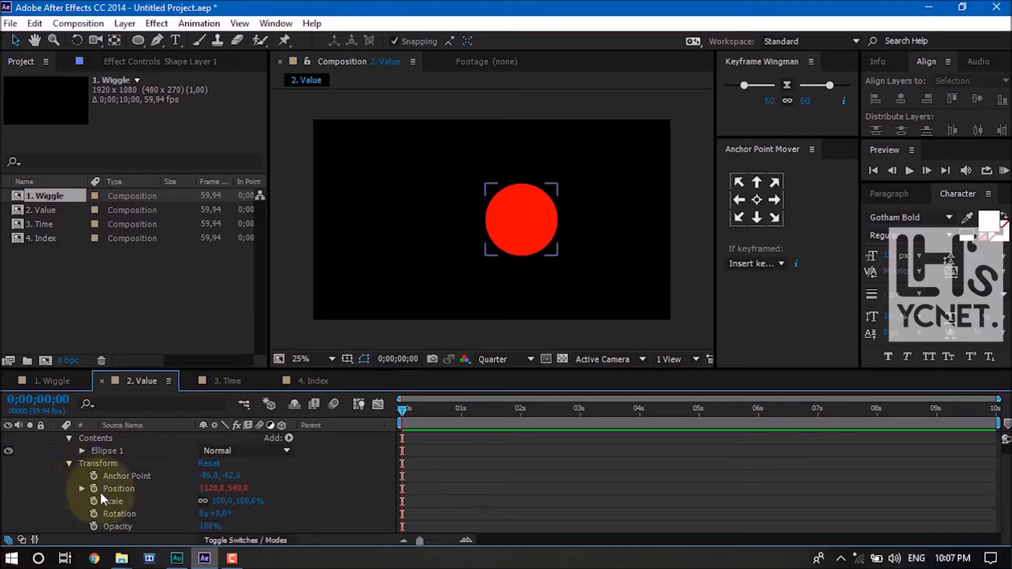
pyautogui.keyDown('alt'); pyautogui.click(97, 494); pyautogui.keyUp('alt')
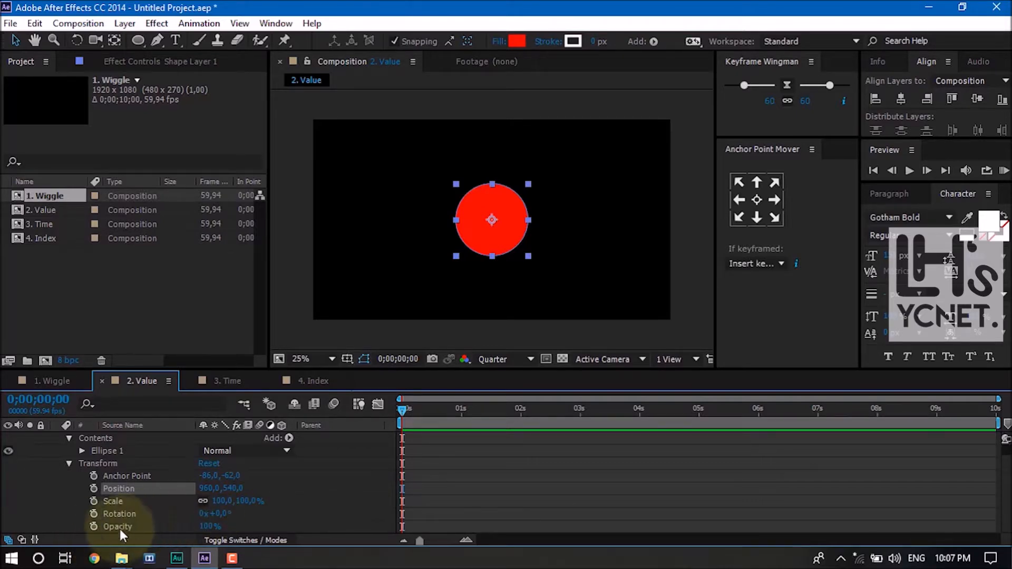
pyautogui.keyDown('alt'); pyautogui.click(91, 526); pyautogui.keyUp('alt')
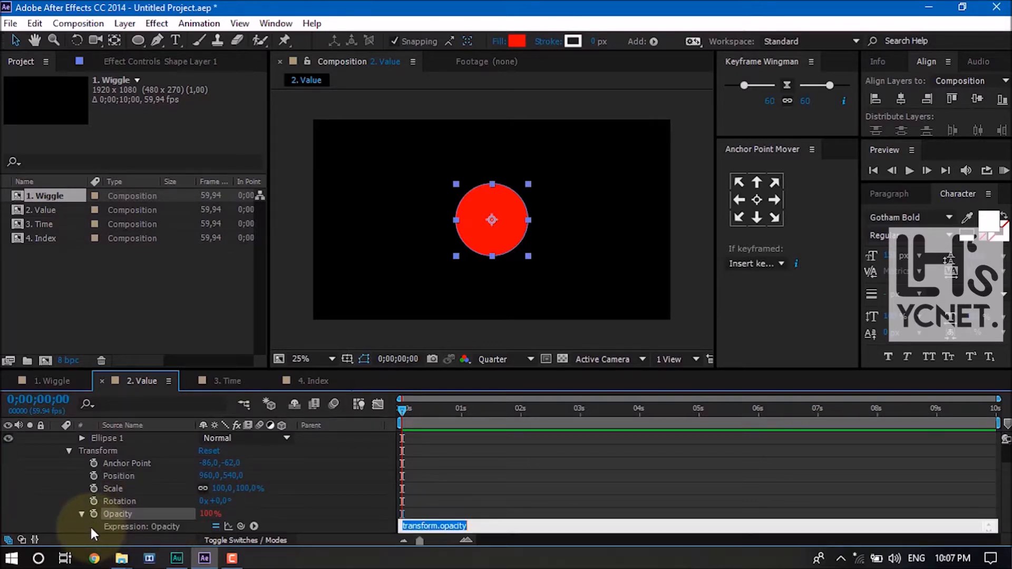
pyautogui.write('value')
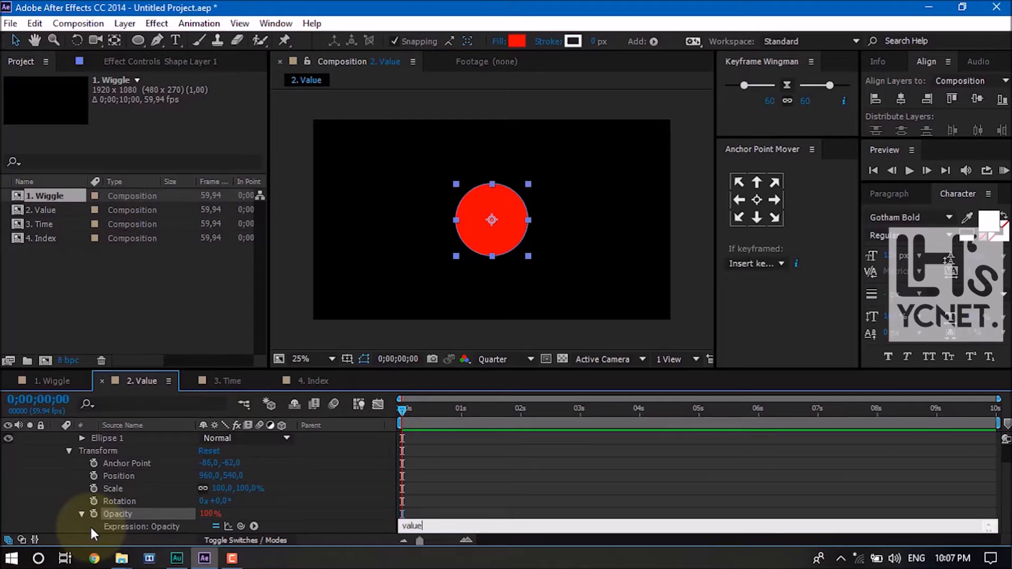
pyautogui.write('/2')
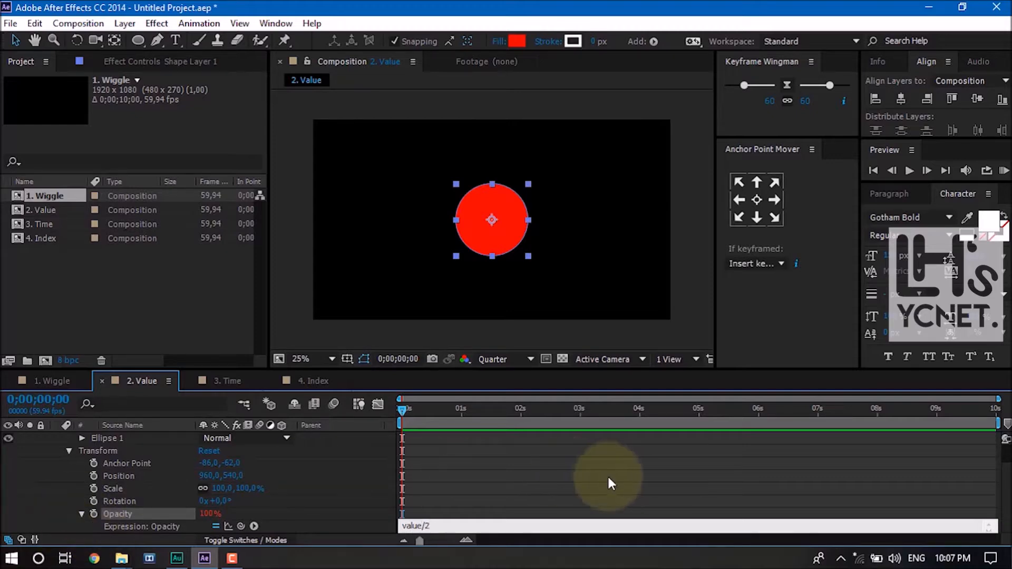
pyautogui.click(562, 469)
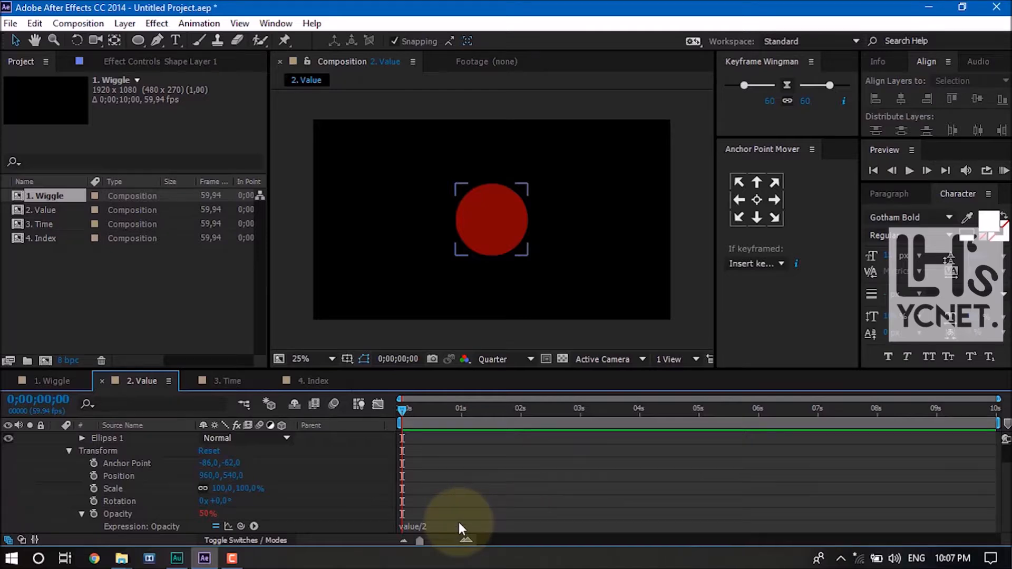
# - Set the circle's Opacity to 60% with the halving expression active
pyautogui.click(205, 514)
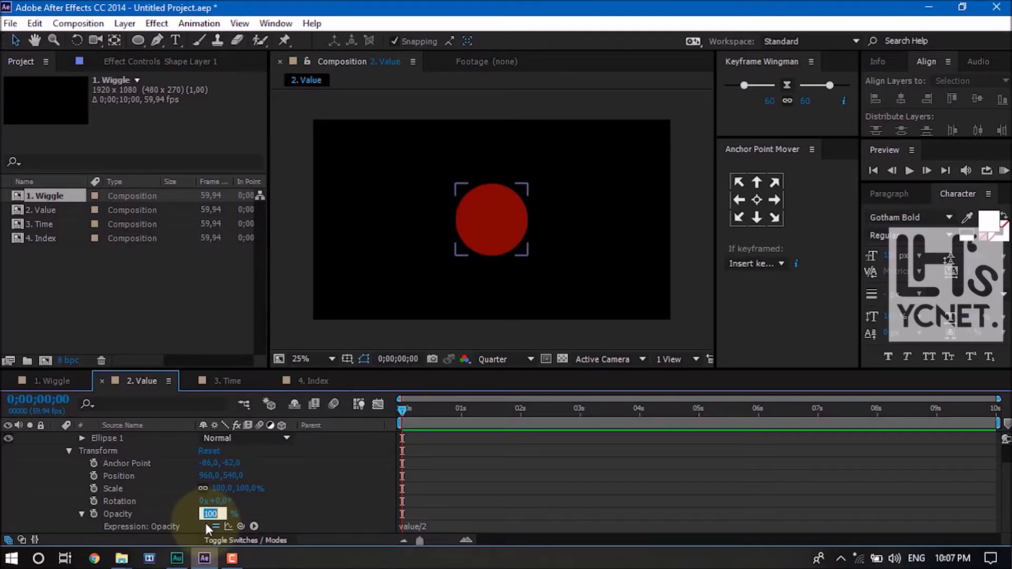
pyautogui.write('60')
pyautogui.press('Return')
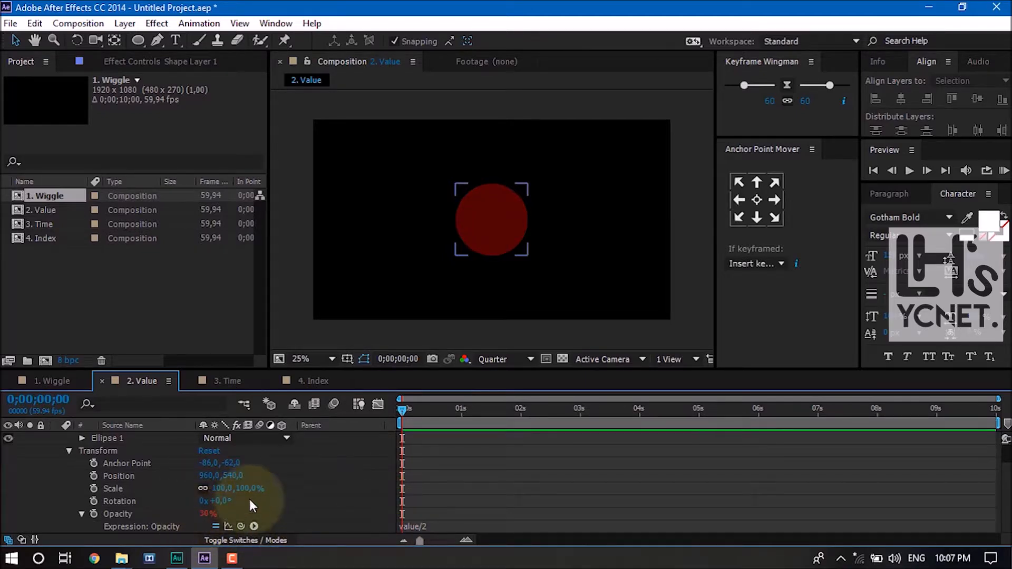
# - Delete the circle's Opacity expression and set its Opacity to 100%
pyautogui.click(481, 521)
pyautogui.press('BackSpace')
pyautogui.click(470, 500)
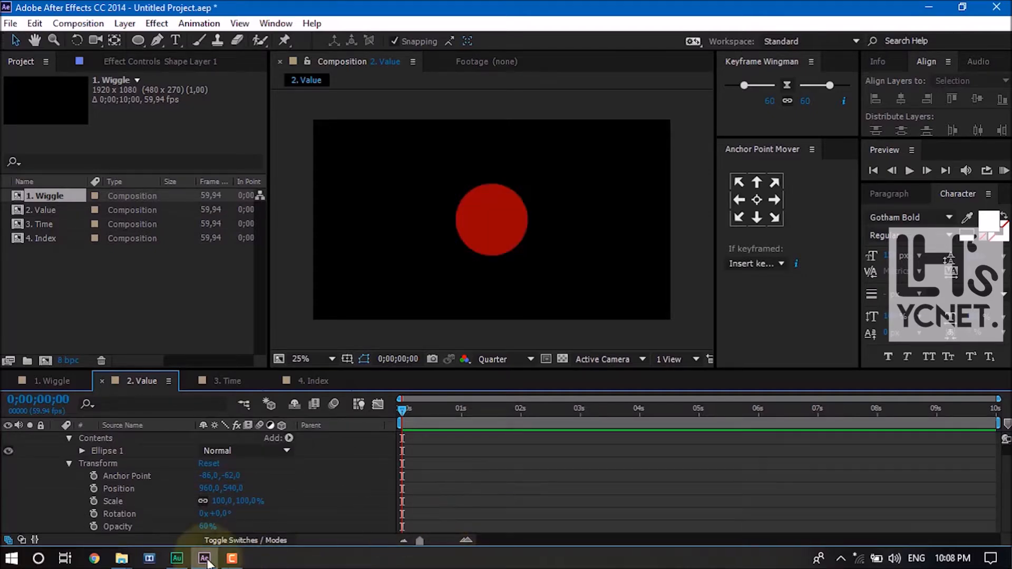
pyautogui.click(208, 527)
pyautogui.write('100')
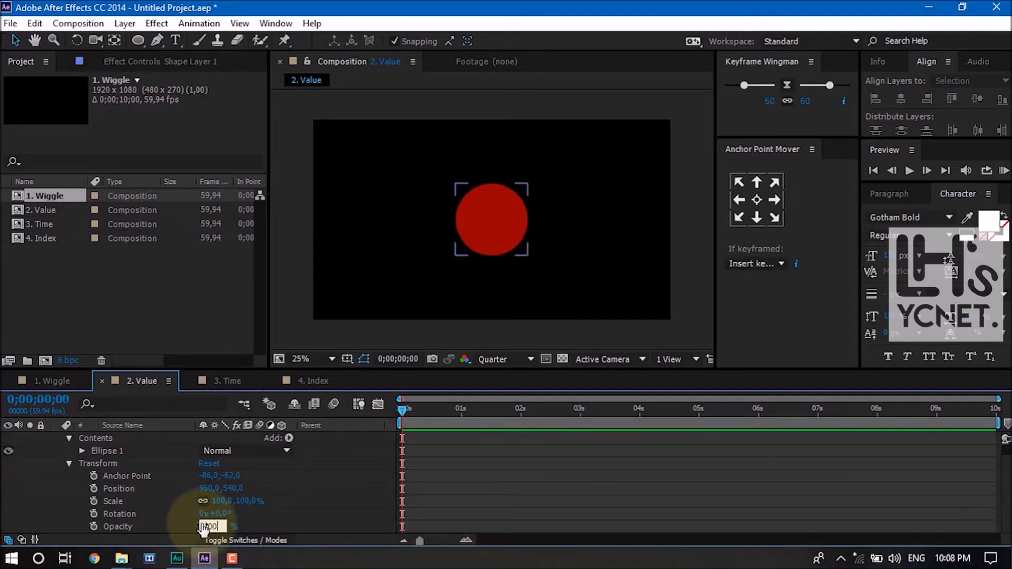
pyautogui.press('Return')
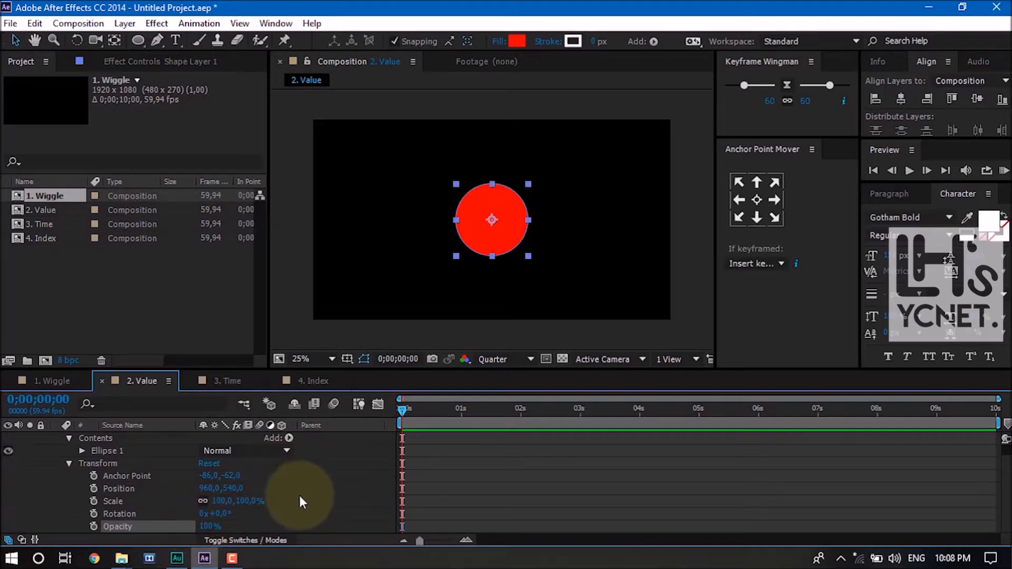
# - Make the circle's Shape Layer 1 a 3D layer and deselect it
pyautogui.scroll(1, 279, 508)
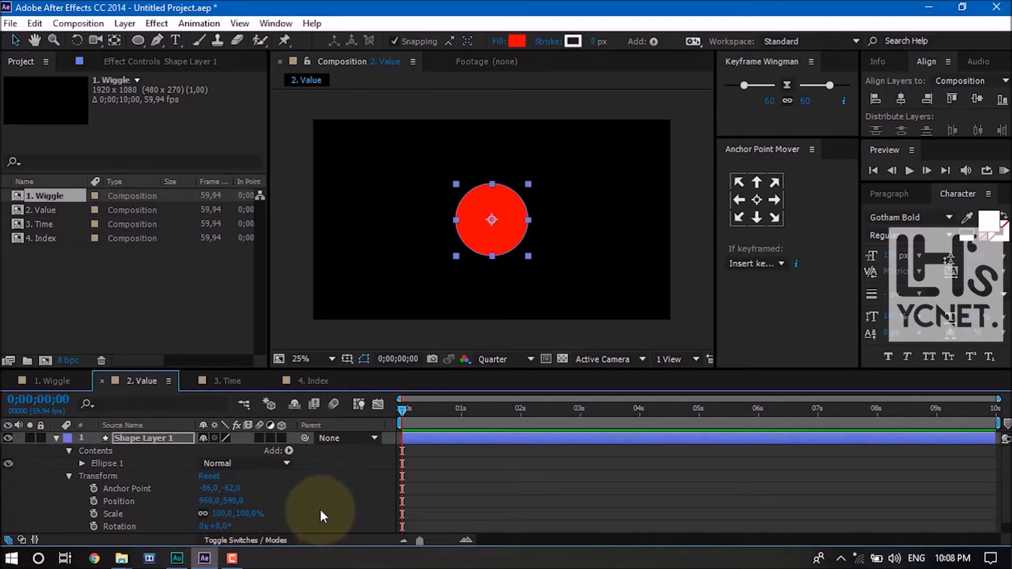
pyautogui.click(280, 438)
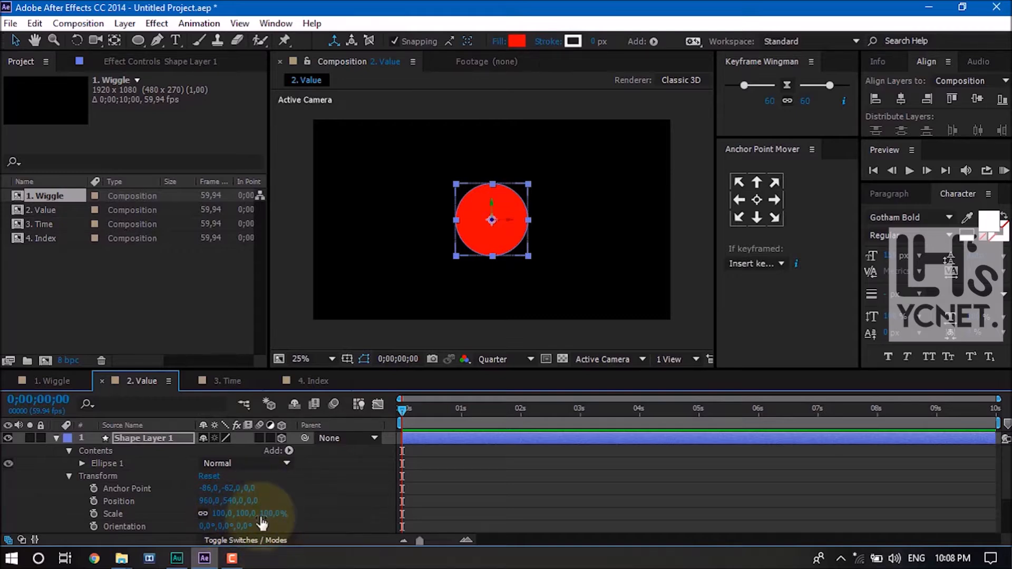
pyautogui.click(410, 507)
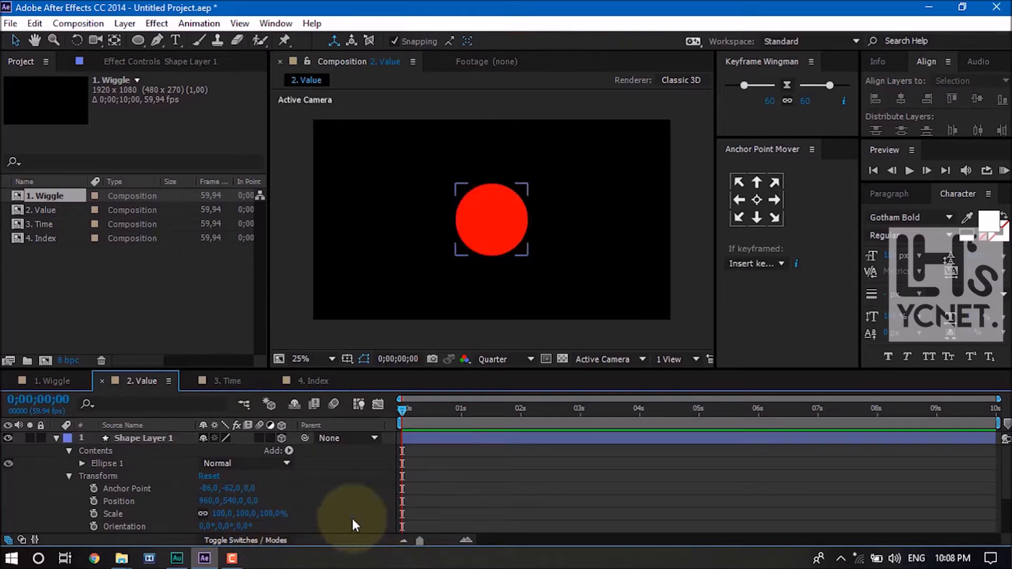
# - Add the expression [value[0],value[1],value[2]] to the 3D circle's Scale property
pyautogui.keyDown('alt'); pyautogui.click(93, 514); pyautogui.keyUp('alt')
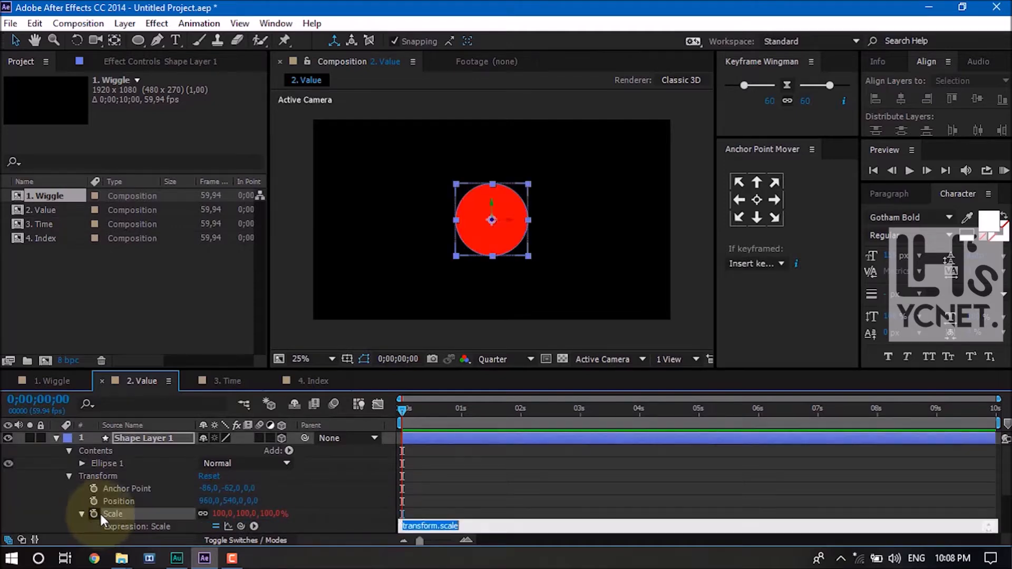
pyautogui.press('BackSpace')
pyautogui.write('[value][0')
pyautogui.write(',value[1],')
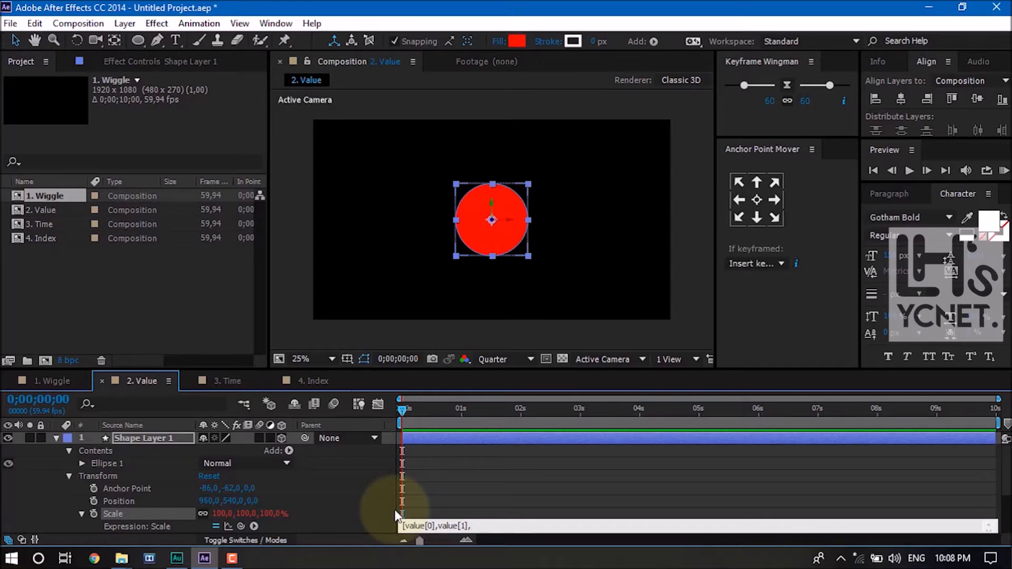
pyautogui.write('value[2]')
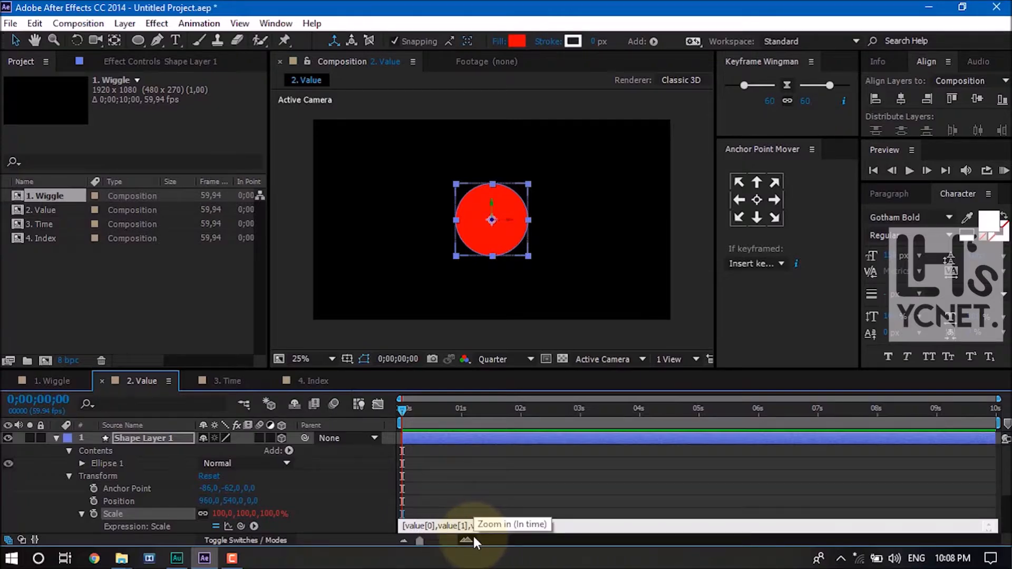
# - Delete the circle's Scale expression
pyautogui.click(538, 526)
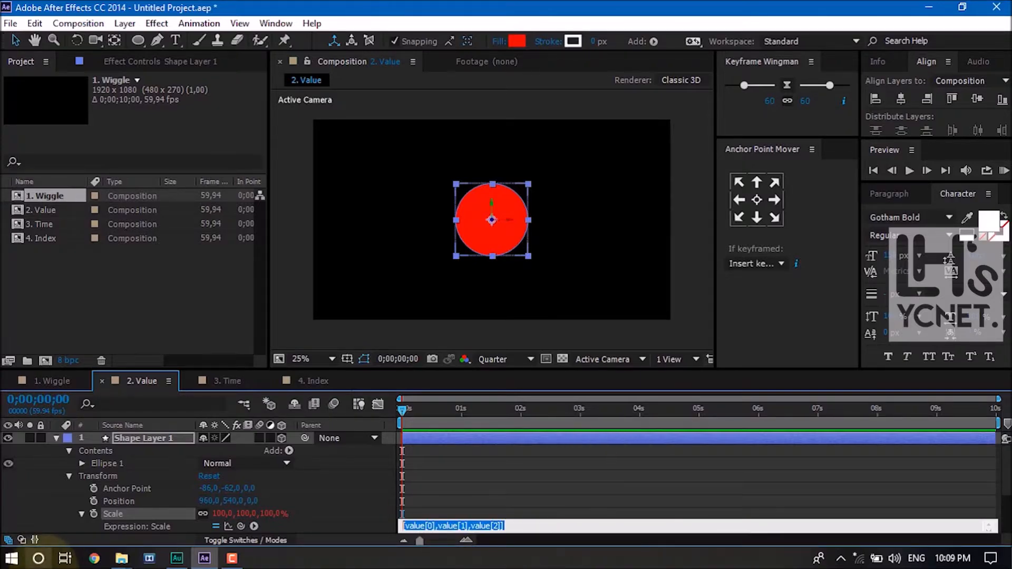
pyautogui.press('BackSpace')
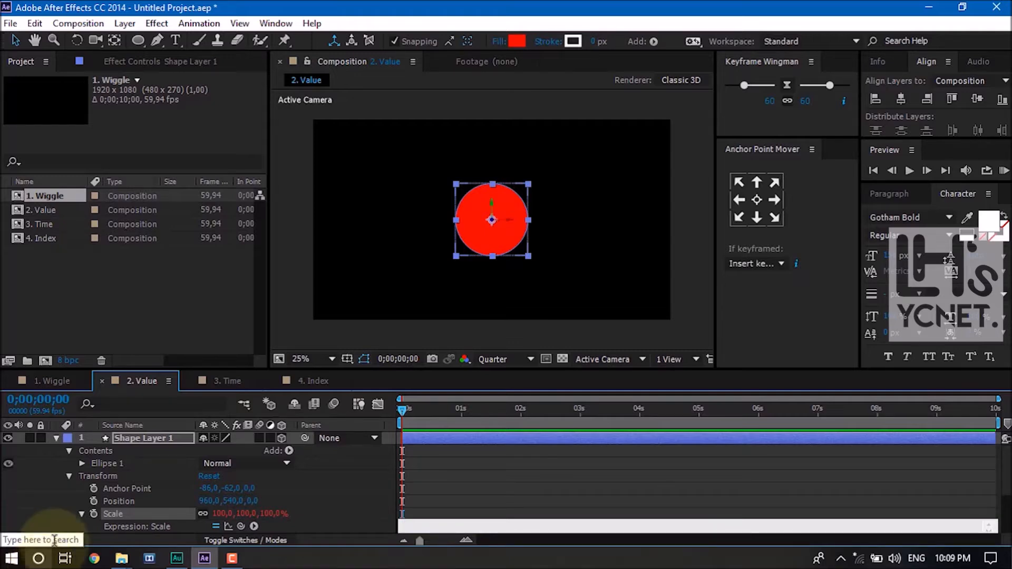
pyautogui.click(335, 488)
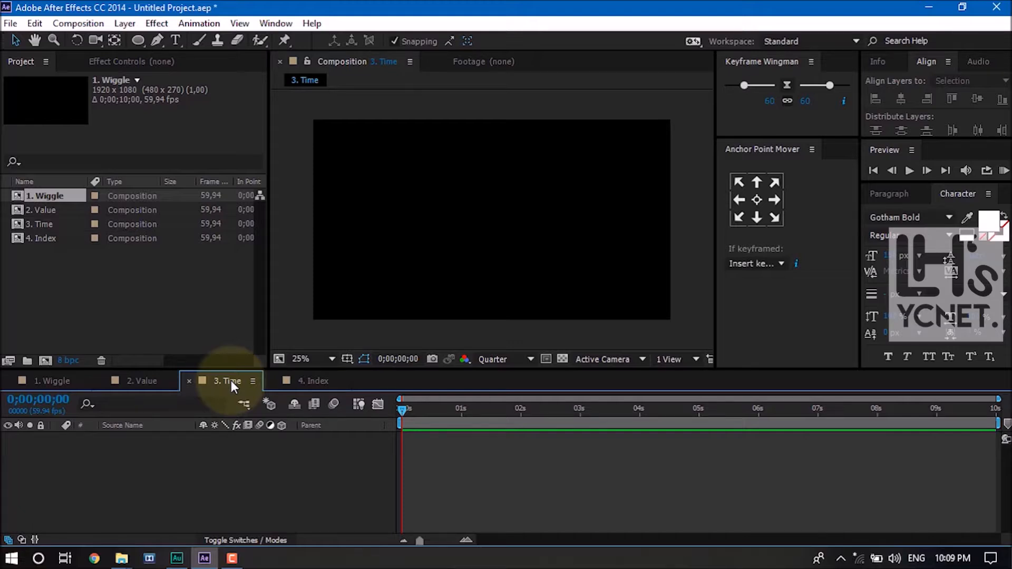
# - Draw a red square about 552 px wide with the Rectangle tool in the 3. Time composition
pyautogui.click(154, 53)
pyautogui.moveTo(156, 55); pyautogui.dragTo(181, 38)
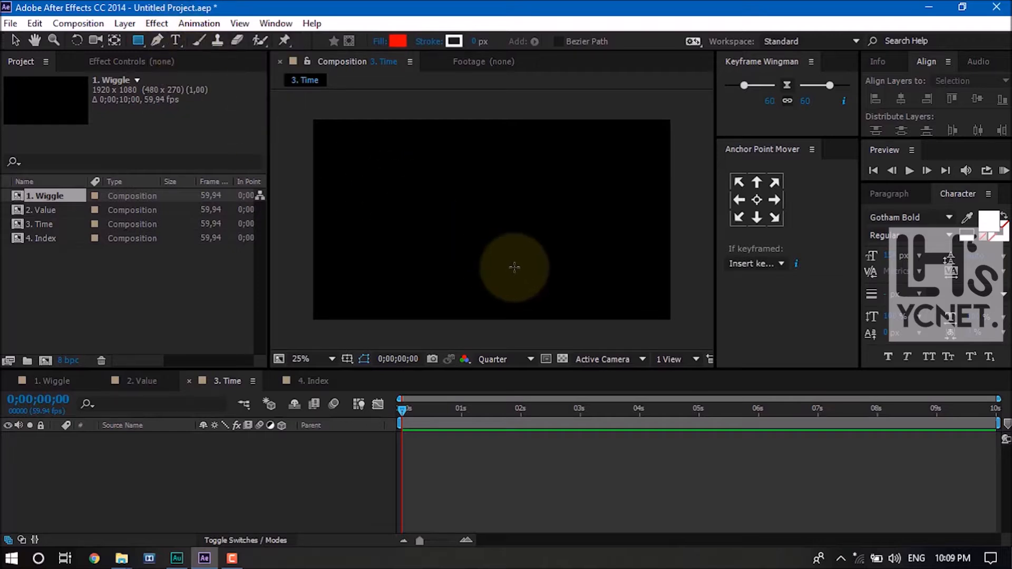
pyautogui.moveTo(501, 242); pyautogui.dragTo(331, 185)
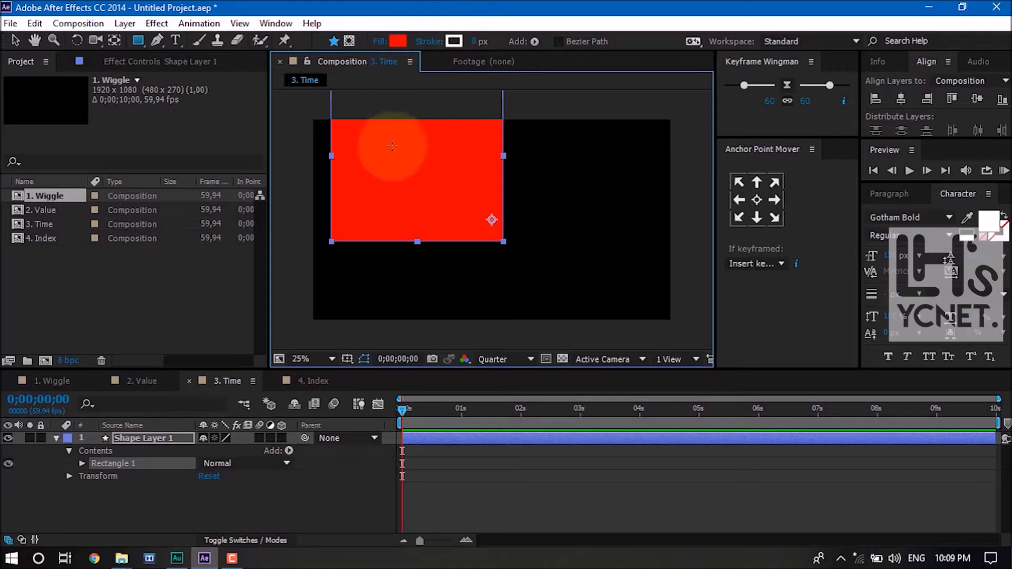
pyautogui.hotkey('ctrl', 'z')
pyautogui.moveTo(505, 245); pyautogui.dragTo(402, 142)
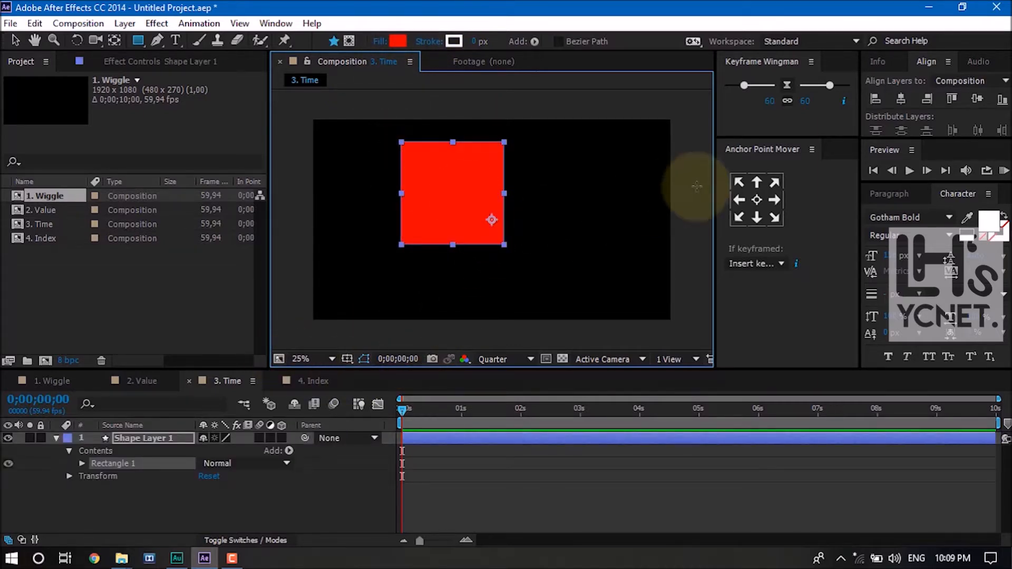
# - Move the square's anchor point to its middle and align the square to the horizontal and vertical centre of the composition
pyautogui.click(757, 200)
pyautogui.click(901, 98)
pyautogui.click(976, 98)
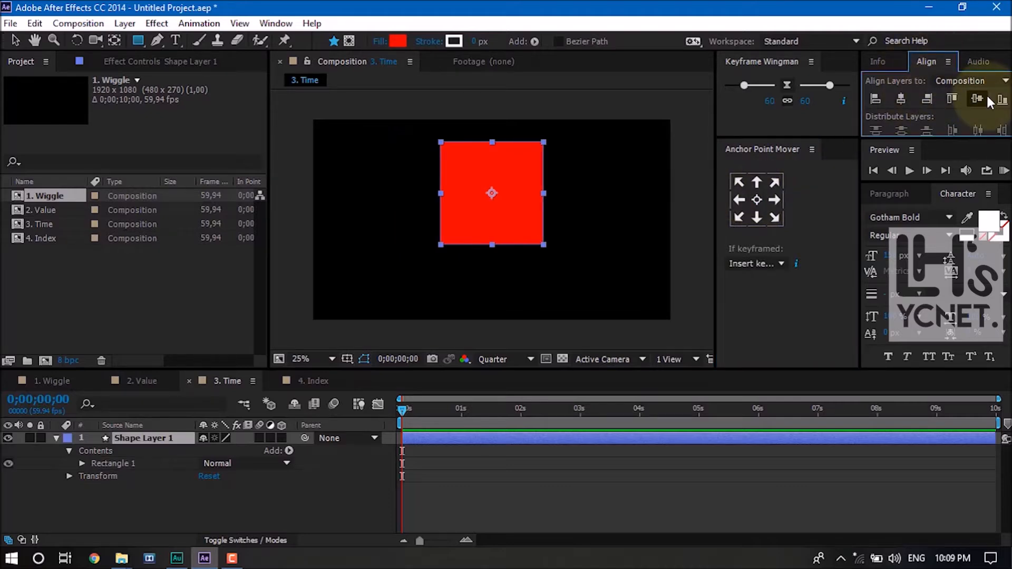
# - Change the square's fill colour to lime green AEFF00
pyautogui.click(401, 42)
pyautogui.moveTo(537, 301); pyautogui.dragTo(539, 339)
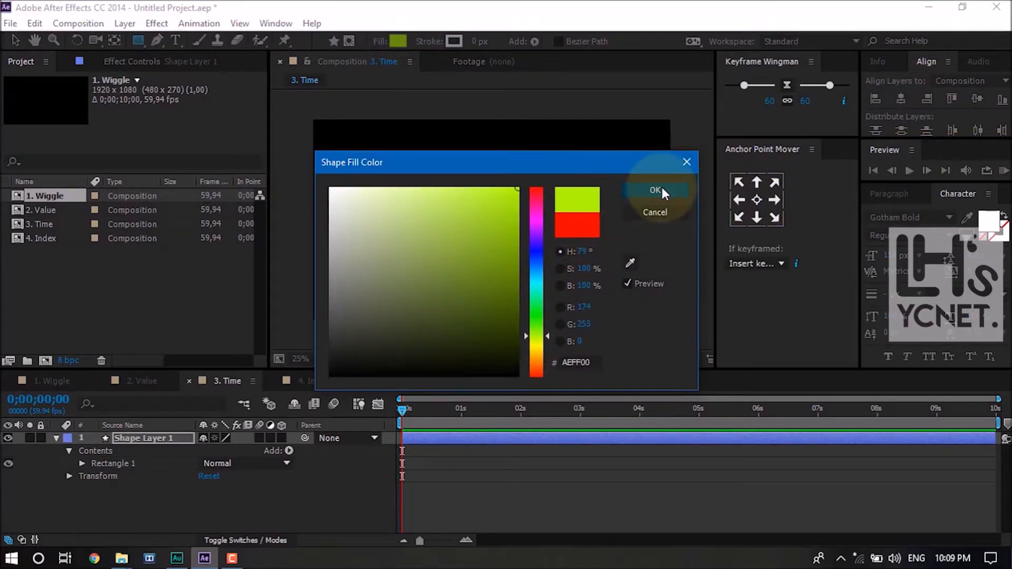
pyautogui.click(659, 189)
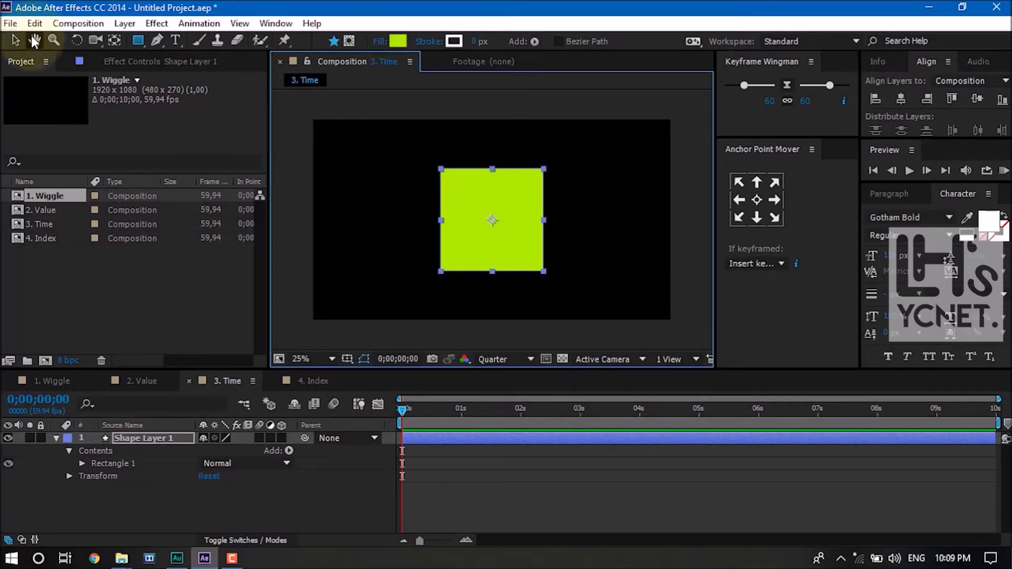
# - Switch to the Selection tool and show only the Rotation property of the square's layer
pyautogui.click(14, 40)
pyautogui.click(147, 530)
pyautogui.click(528, 244)
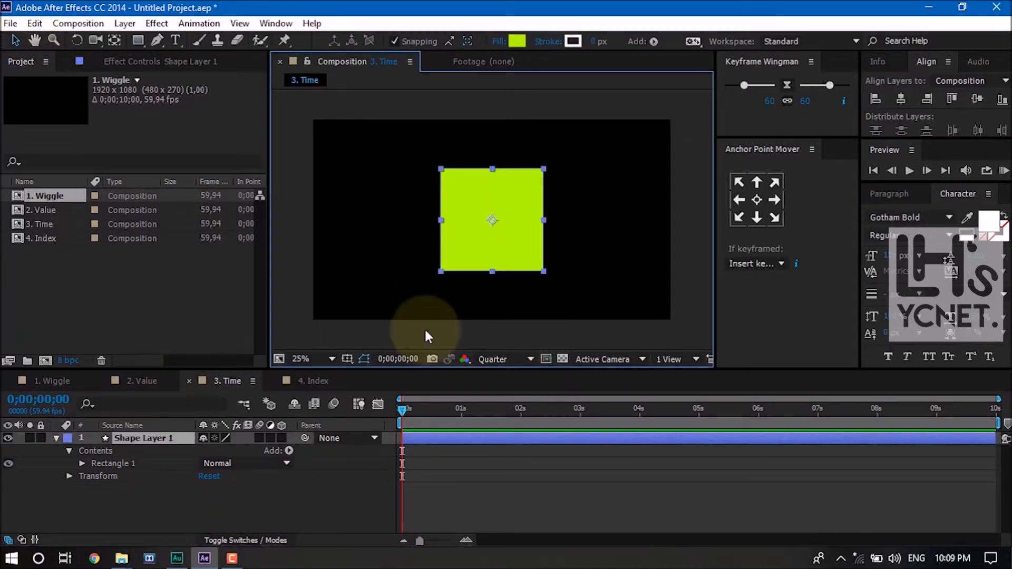
pyautogui.click(129, 441)
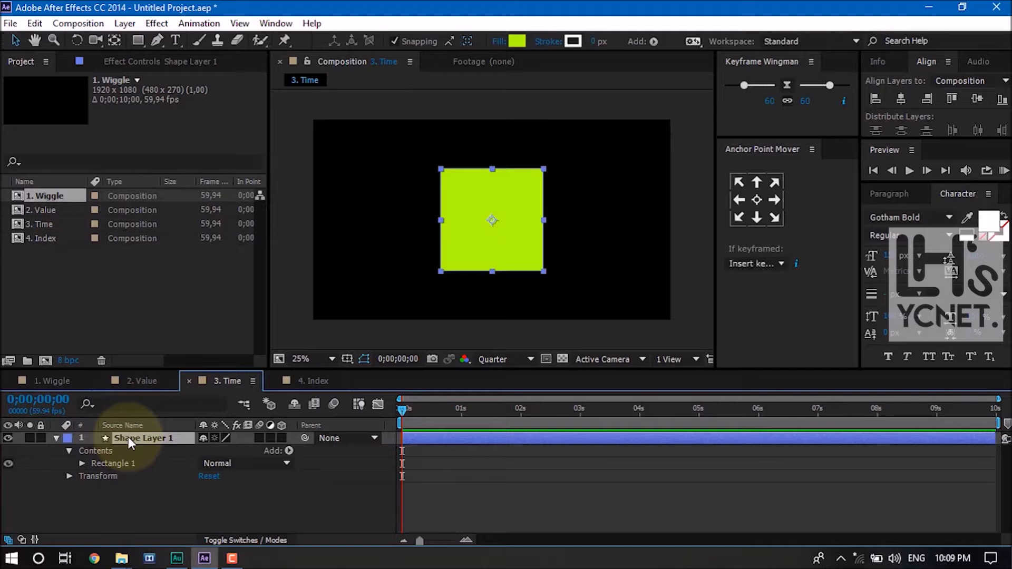
pyautogui.press('r')
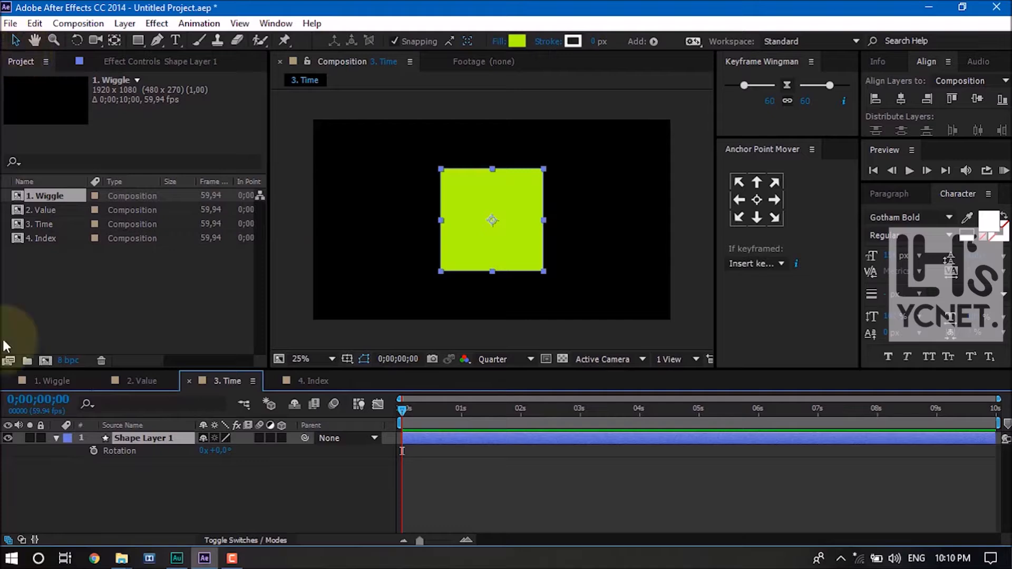
# - Unlink the rectangle path's Size proportions and make it a thin vertical bar of 19 by 516 px
pyautogui.click(56, 441)
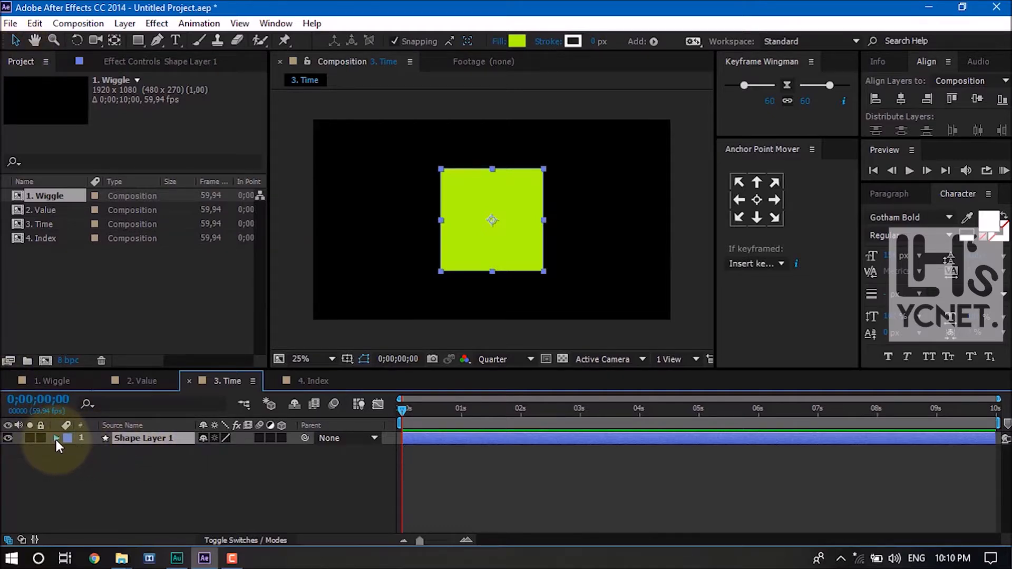
pyautogui.click(56, 440)
pyautogui.click(70, 462)
pyautogui.click(69, 451)
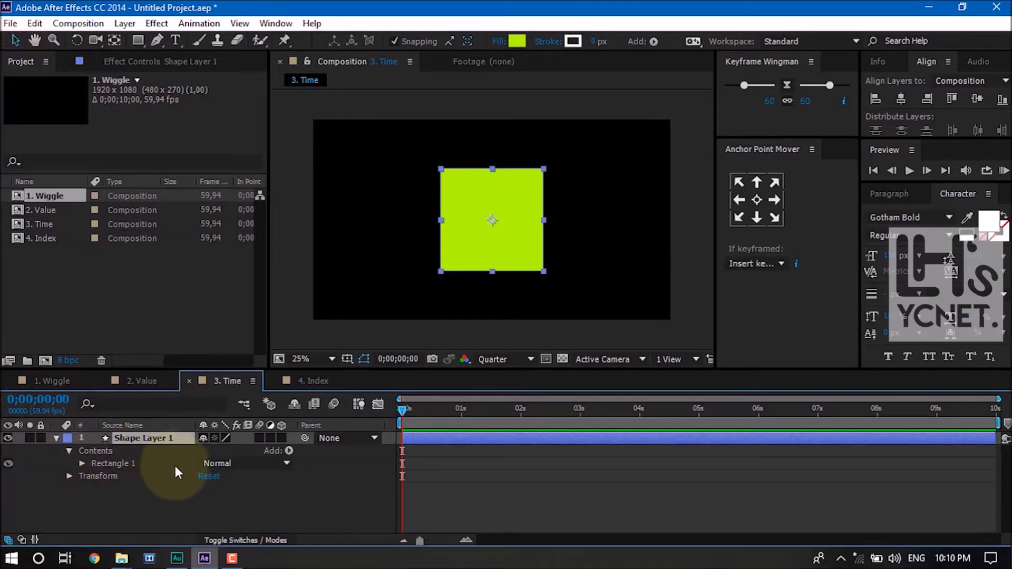
pyautogui.click(82, 463)
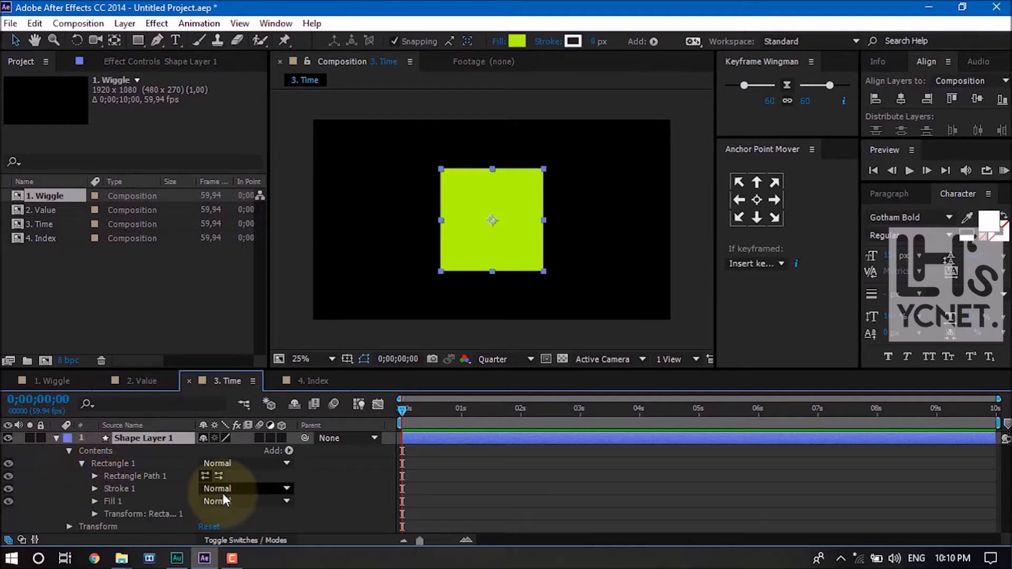
pyautogui.click(94, 476)
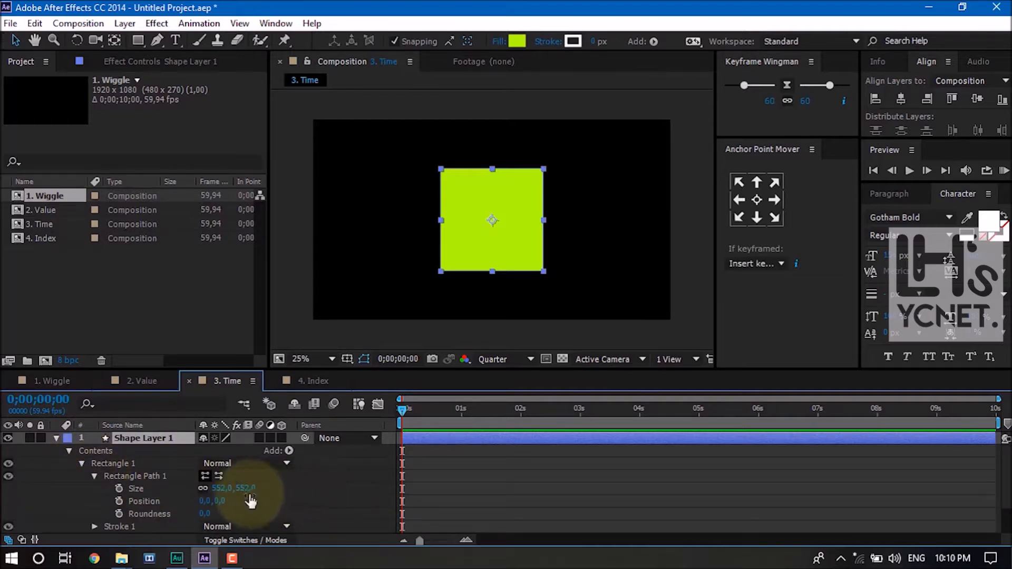
pyautogui.moveTo(232, 488); pyautogui.dragTo(84, 492)
pyautogui.click(203, 488)
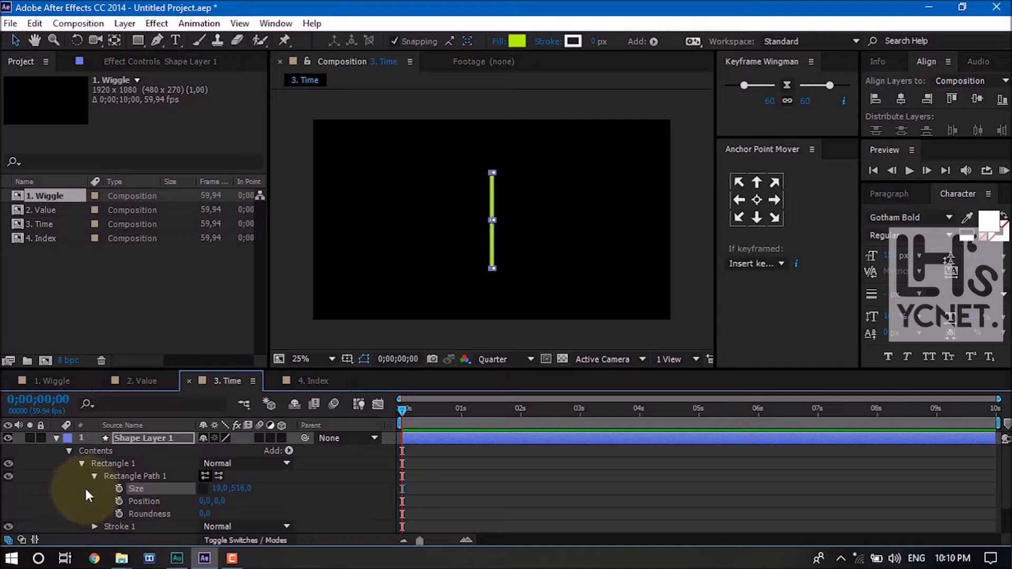
pyautogui.click(75, 489)
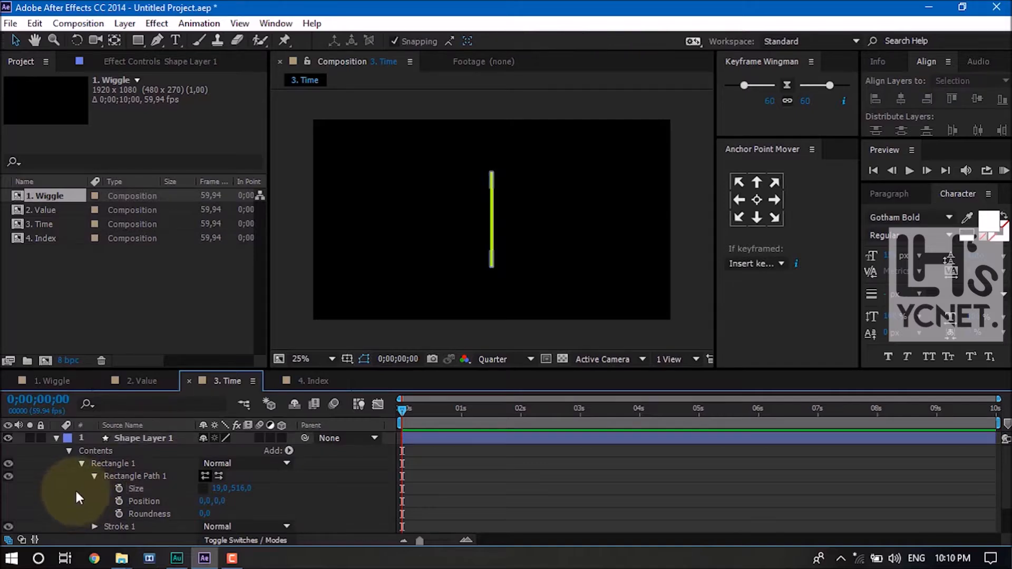
# - Shorten the bar to a height of 241 px, put its anchor point at its bottom end, and collapse the layer
pyautogui.click(494, 227)
pyautogui.click(758, 218)
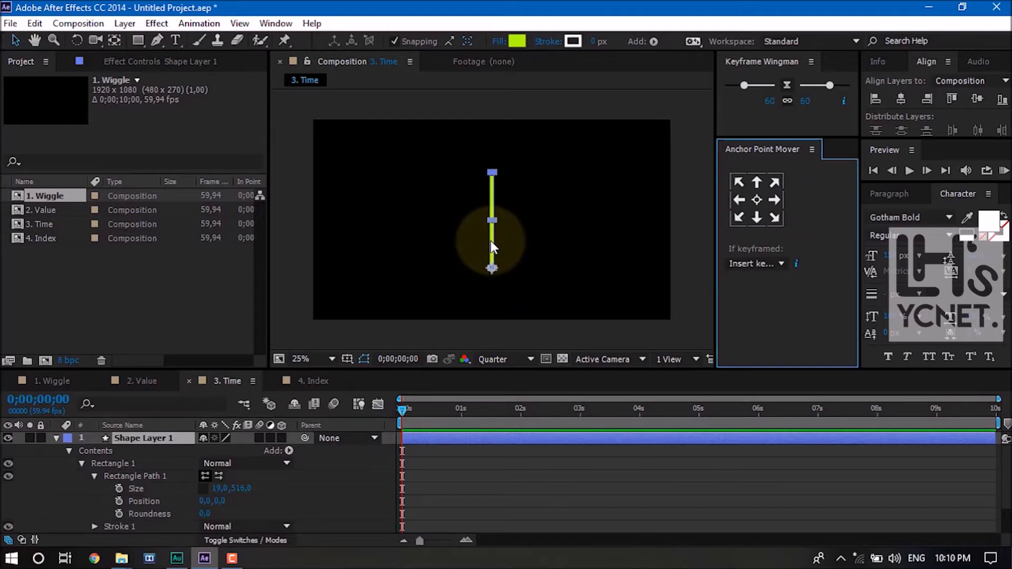
pyautogui.moveTo(232, 488); pyautogui.dragTo(78, 519)
pyautogui.click(755, 218)
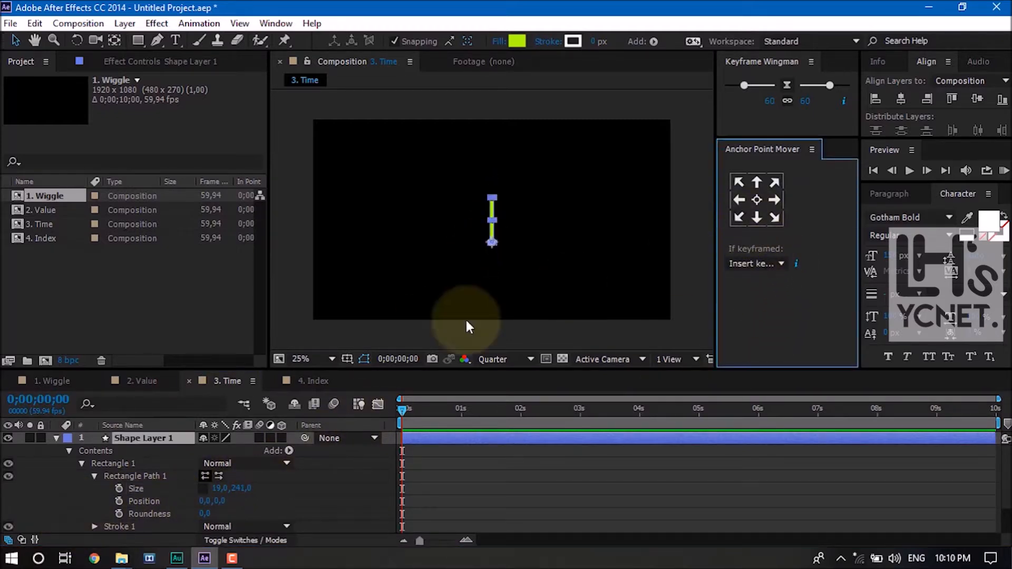
pyautogui.click(56, 438)
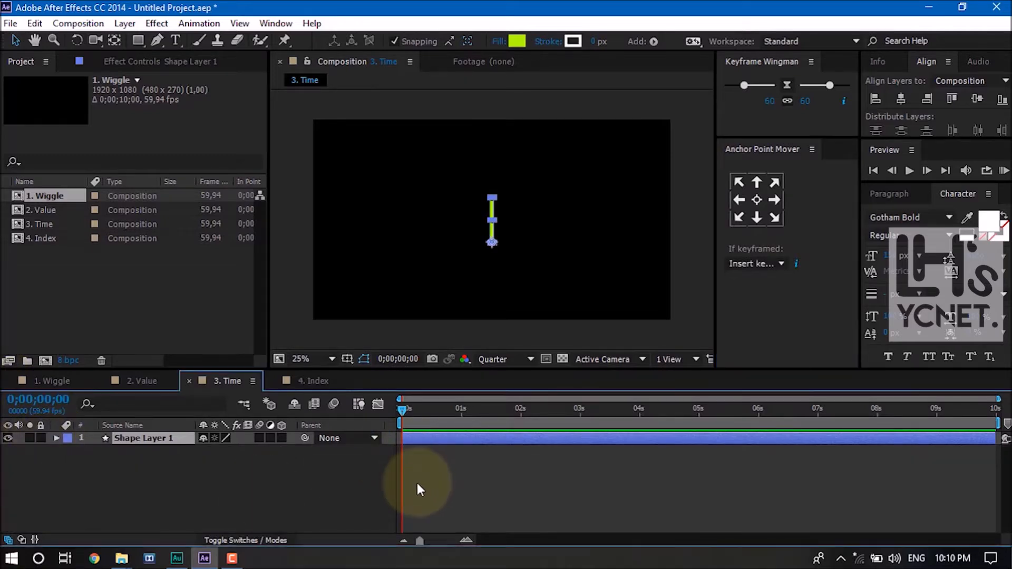
# - Centre the bar in the composition so that its bottom anchor point sits exactly at the middle of the frame
pyautogui.click(418, 483)
pyautogui.click(492, 219)
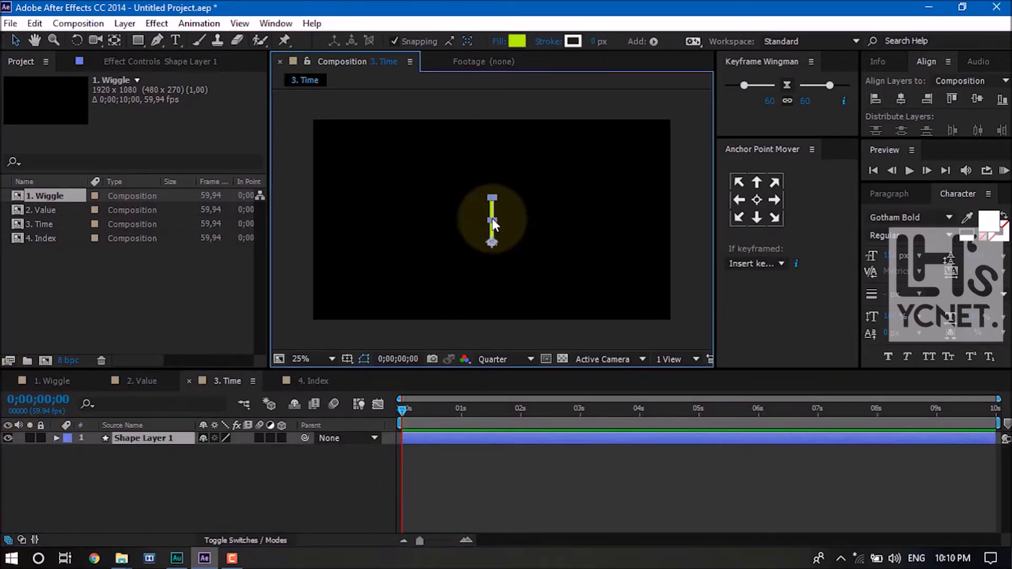
pyautogui.click(896, 96)
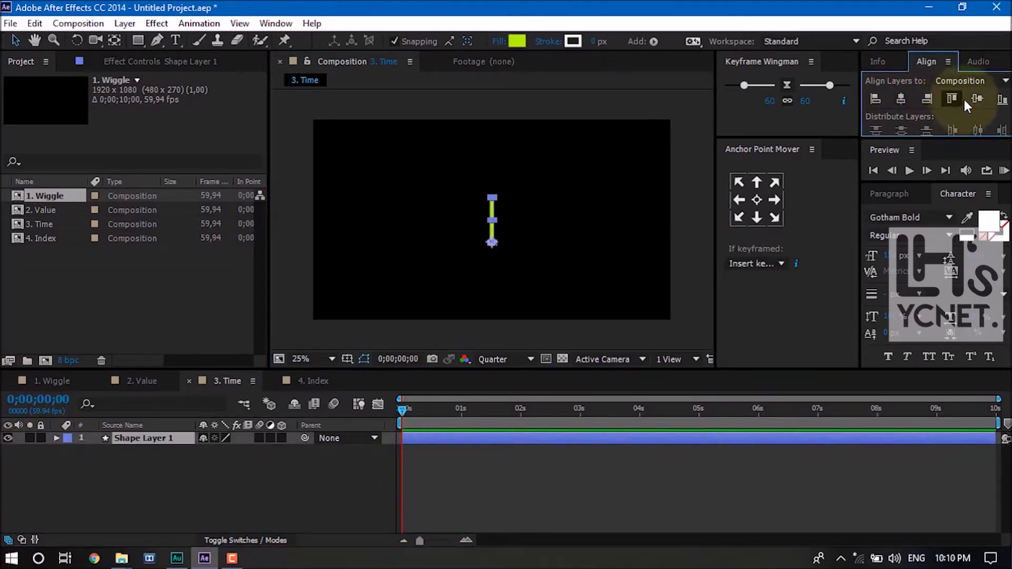
pyautogui.click(490, 217)
pyautogui.hotkey('ctrl', 'alt', 'Home')
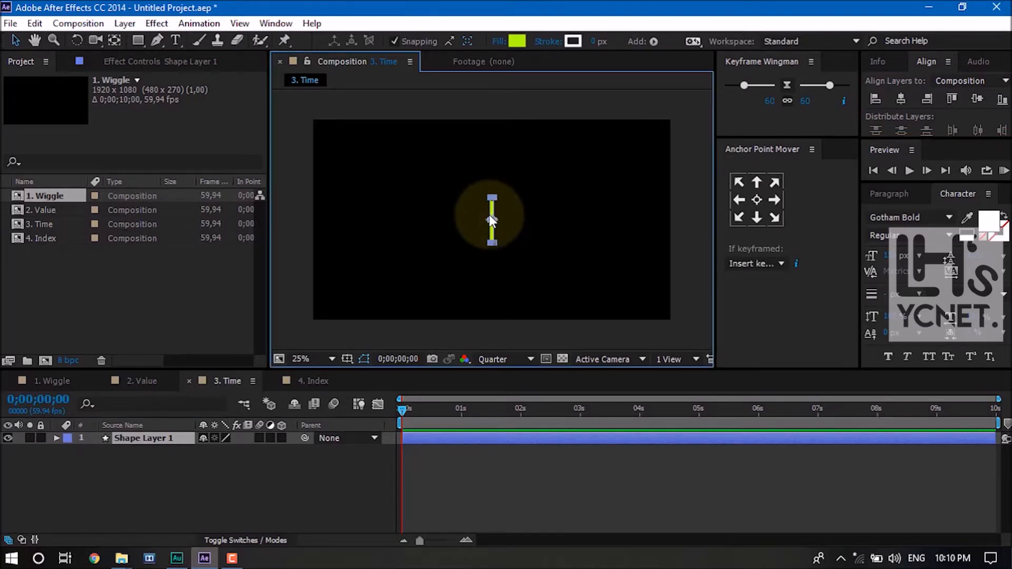
pyautogui.hotkey('ctrl', 'z')
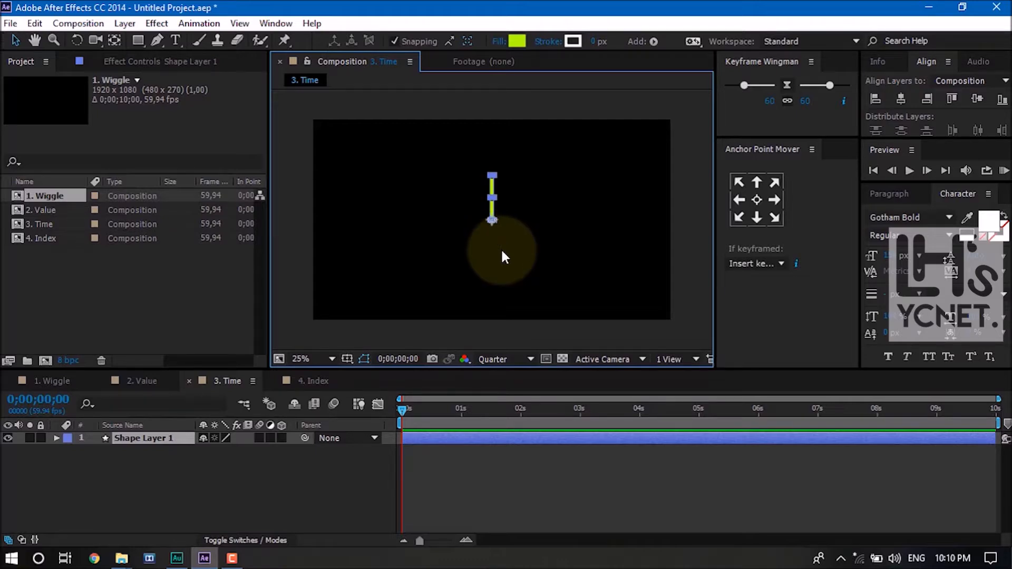
pyautogui.click(538, 243)
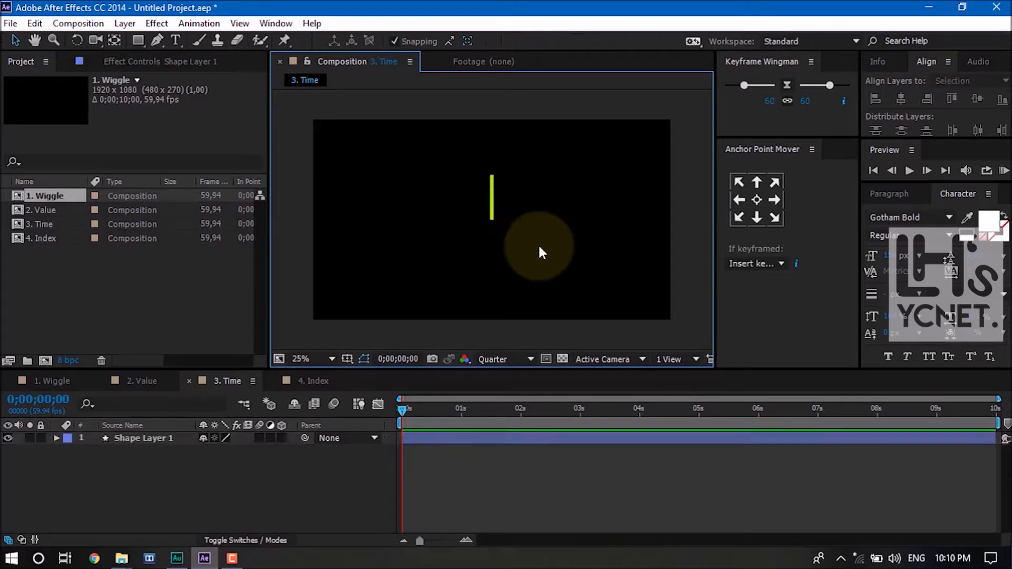
# - Reveal the bar layer's Rotation property and give it the expression time*60
pyautogui.click(492, 192)
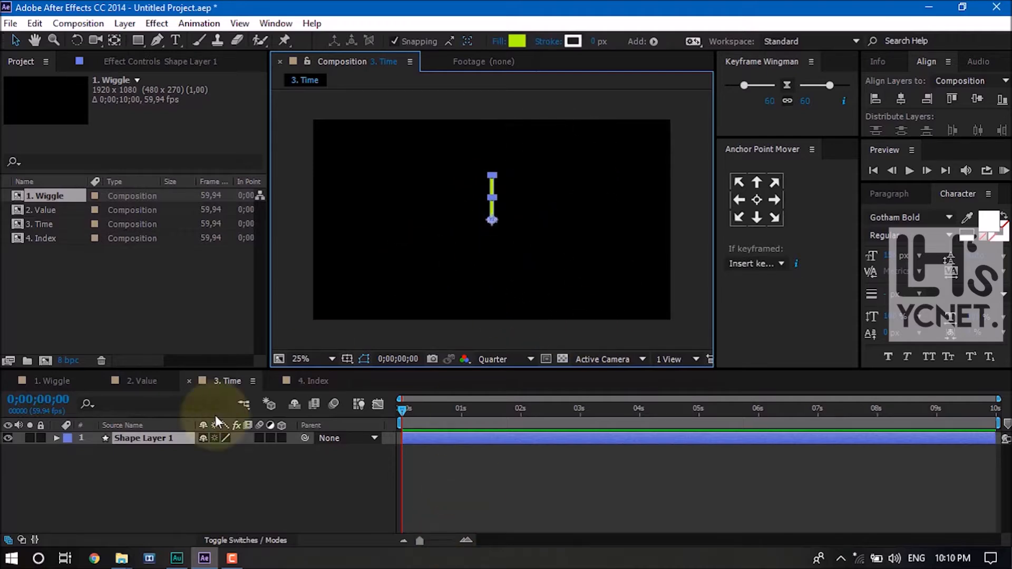
pyautogui.click(123, 437)
pyautogui.press('r')
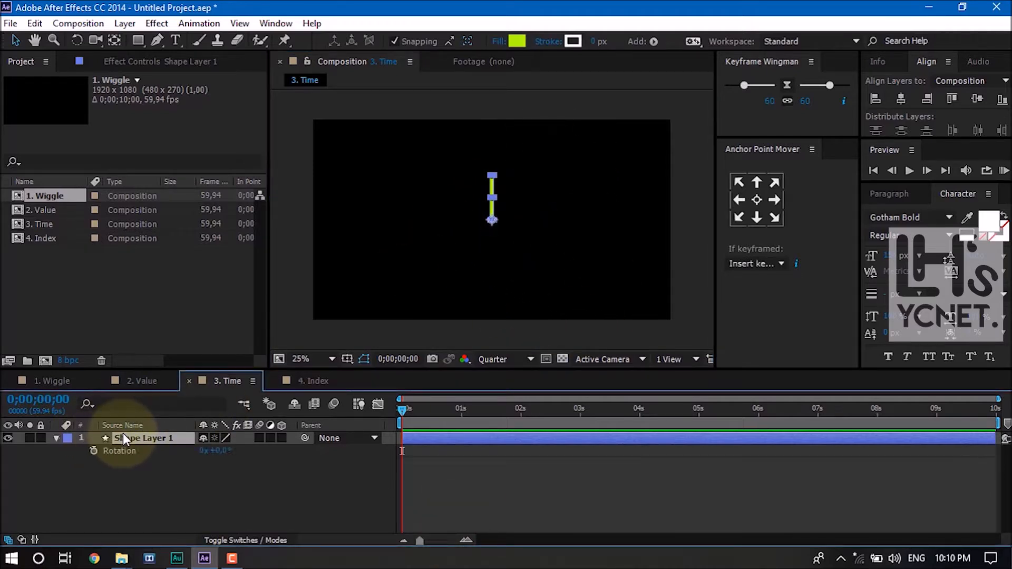
pyautogui.keyDown('alt'); pyautogui.click(93, 452); pyautogui.keyUp('alt')
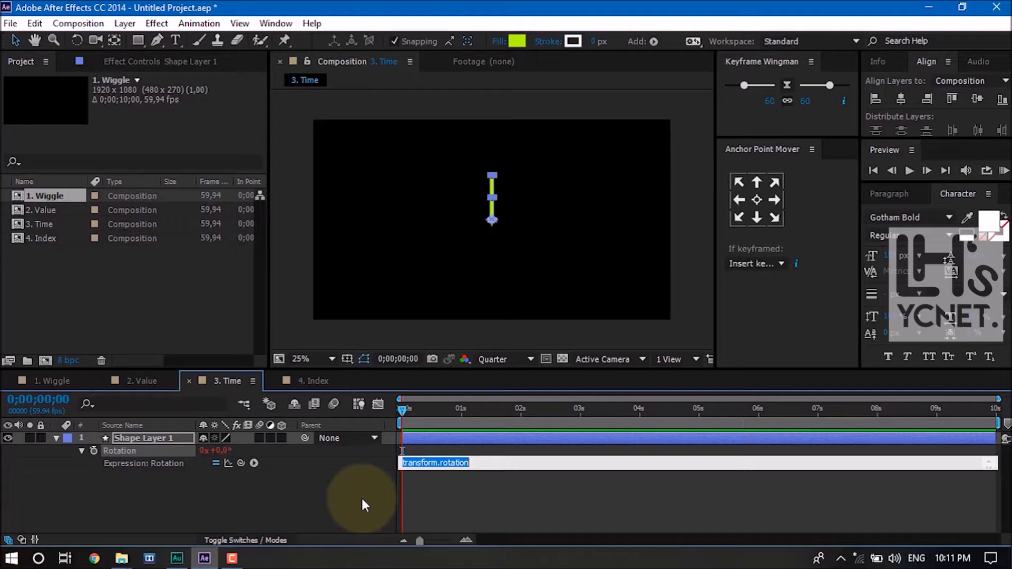
pyautogui.moveTo(443, 409); pyautogui.dragTo(461, 435)
pyautogui.click(474, 462)
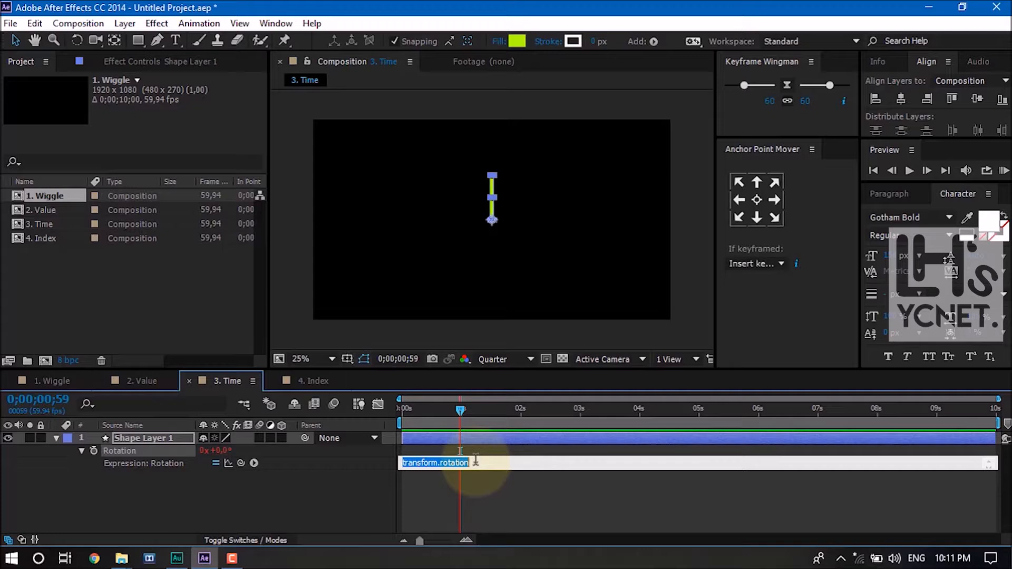
pyautogui.write('ti')
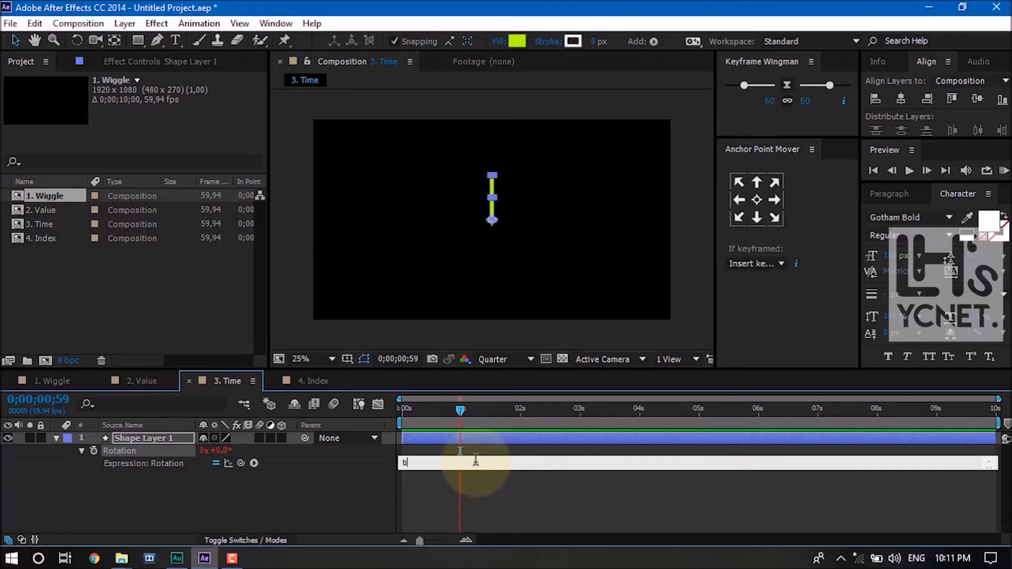
pyautogui.write('me*60')
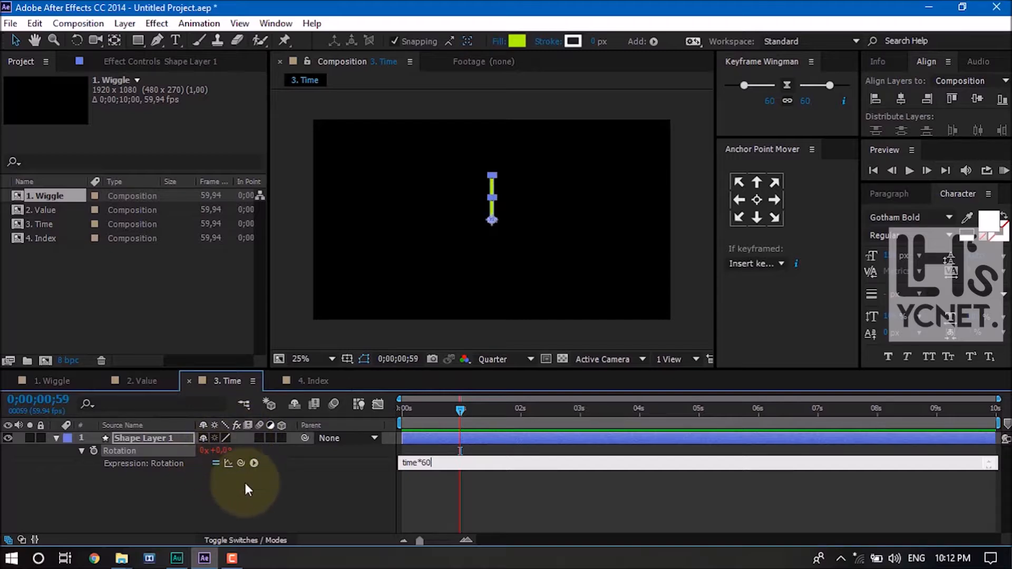
pyautogui.click(565, 474)
# - Move the current time to exactly 1 second and check the bar's rotation value there
pyautogui.moveTo(458, 410)
pyautogui.mouseDown()
pyautogui.moveTo(358, 407)
pyautogui.moveTo(455, 415)
pyautogui.mouseUp()
pyautogui.click(51, 401)
pyautogui.moveTo(51, 400); pyautogui.dragTo(150, 400)
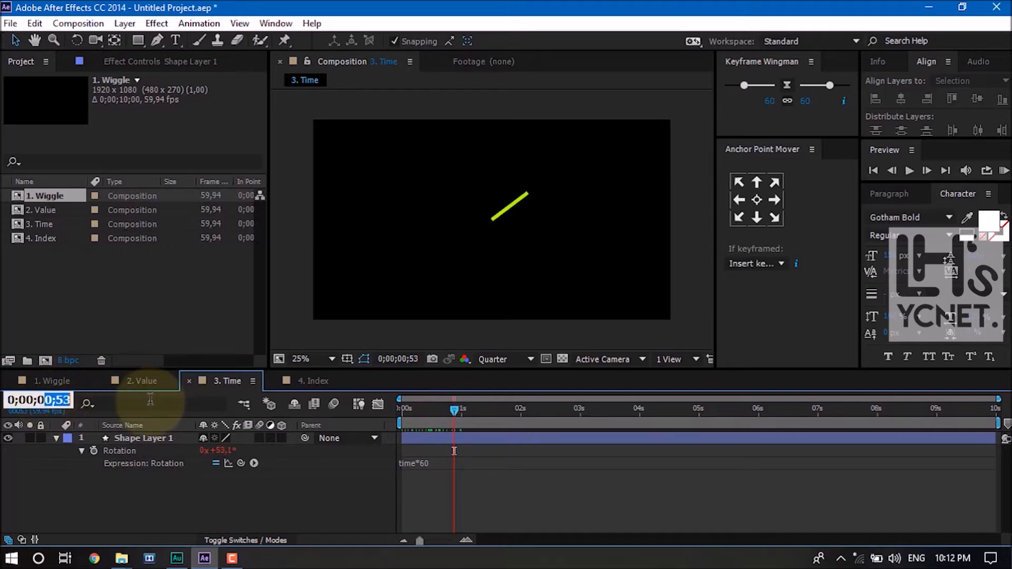
pyautogui.write('1;00')
pyautogui.press('Return')
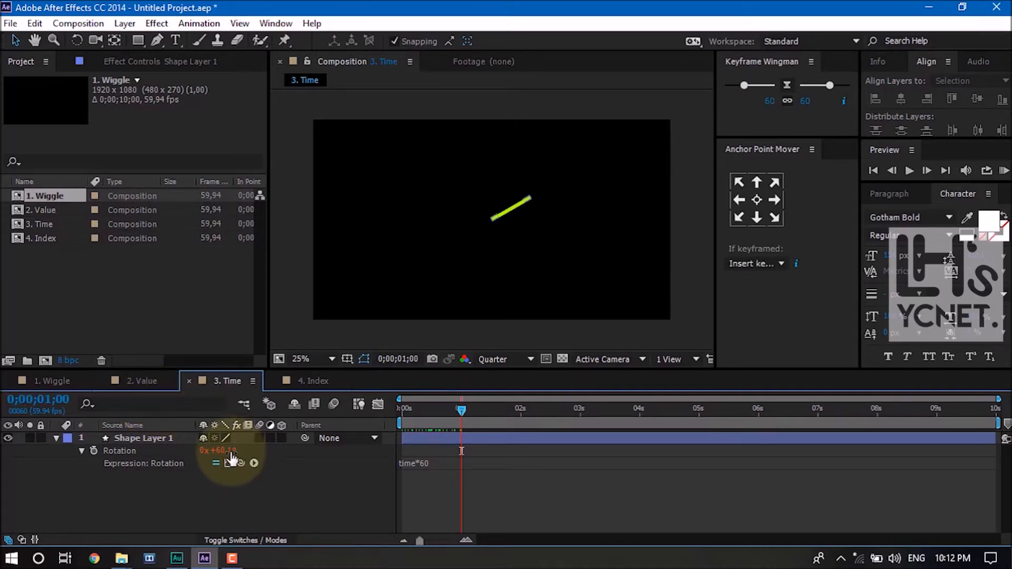
pyautogui.click(40, 402)
pyautogui.click(90, 498)
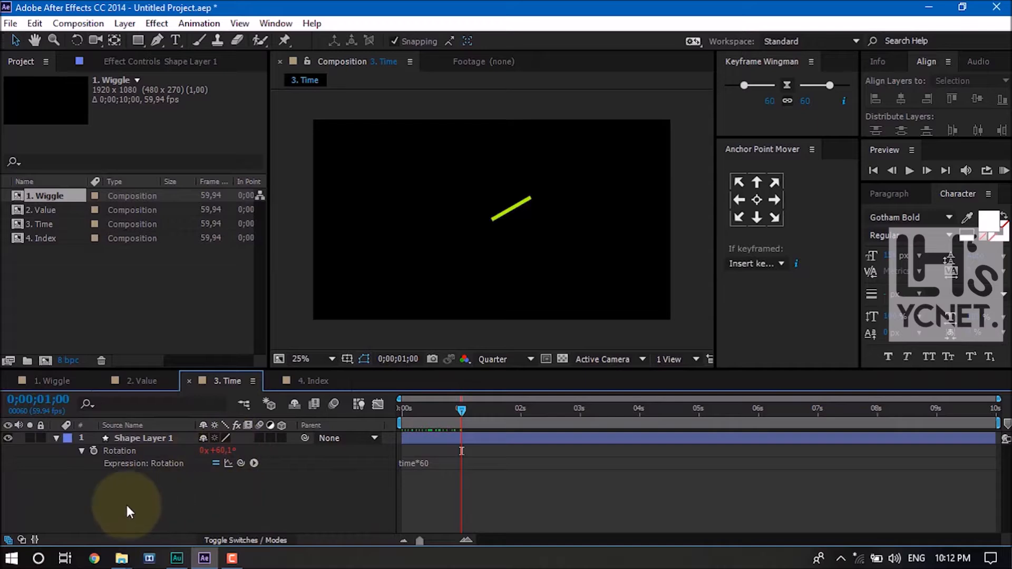
# - Set the frame rate of the 3. Time composition to 60 frames per second
pyautogui.hotkey('ctrl', 'k')
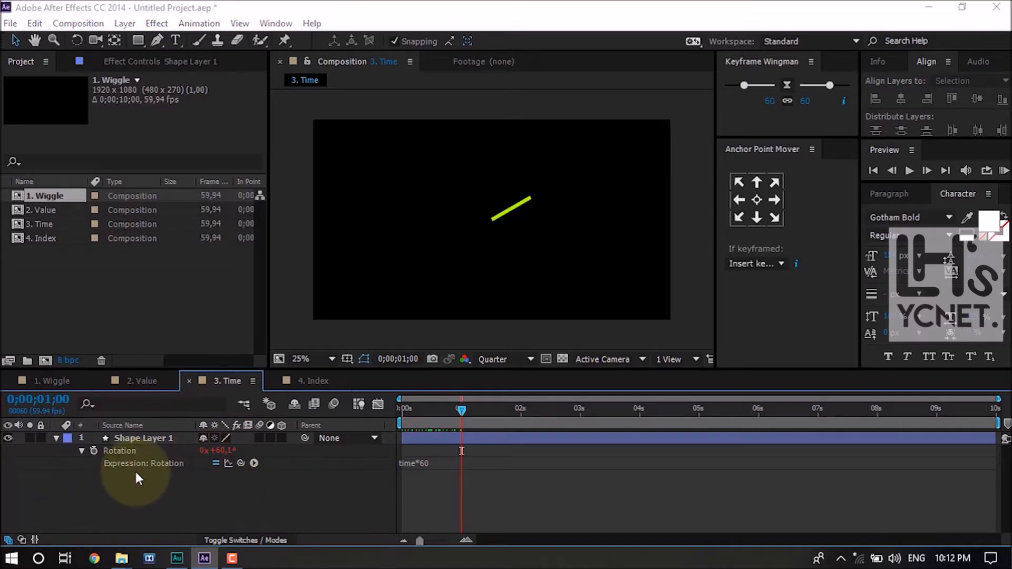
pyautogui.click(594, 287)
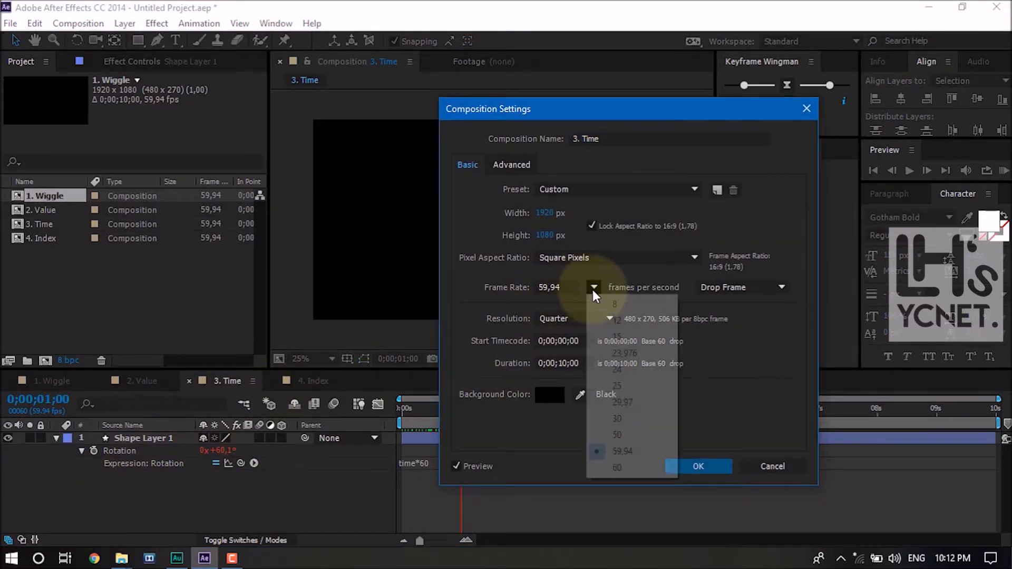
pyautogui.click(595, 470)
pyautogui.click(683, 465)
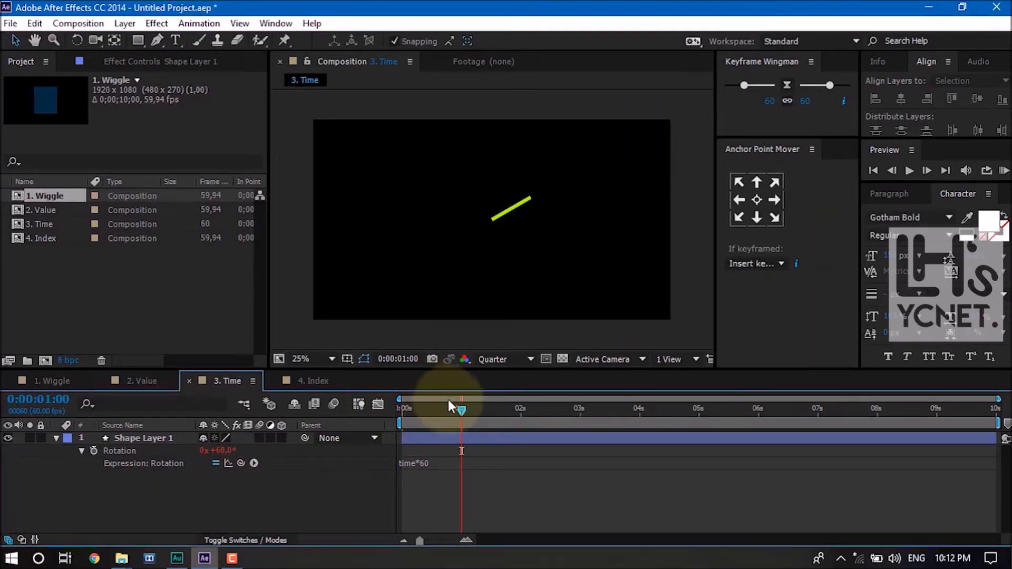
# - Change the multiplier in the bar's Rotation expression so it reads time*360
pyautogui.click(421, 463)
pyautogui.click(424, 464)
pyautogui.doubleClick(424, 463)
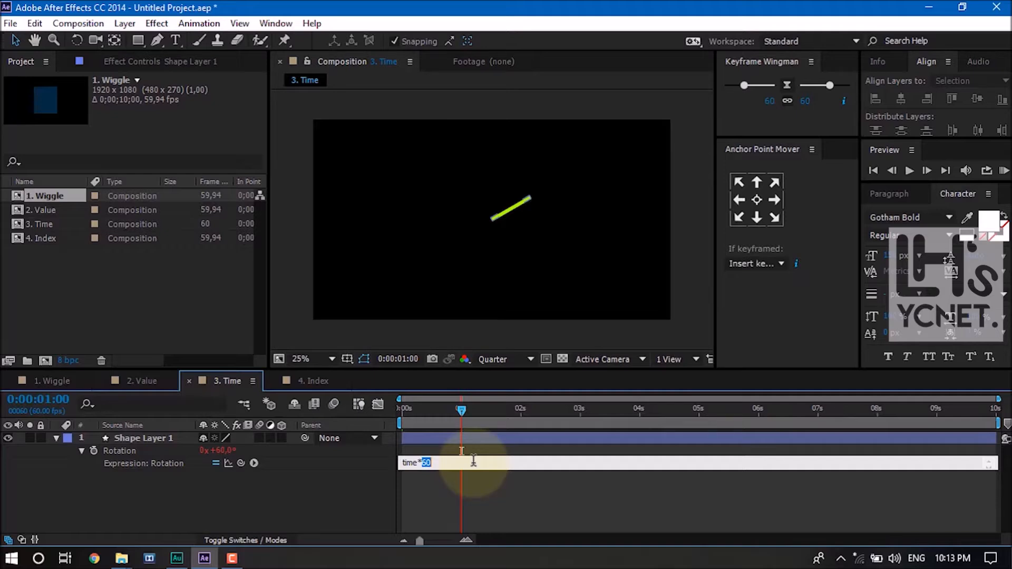
pyautogui.write('360')
pyautogui.click(450, 499)
# - Preview the bar's rotation from the start of the composition and check its Rotation value at the last frame
pyautogui.press('Home')
pyautogui.press('space')
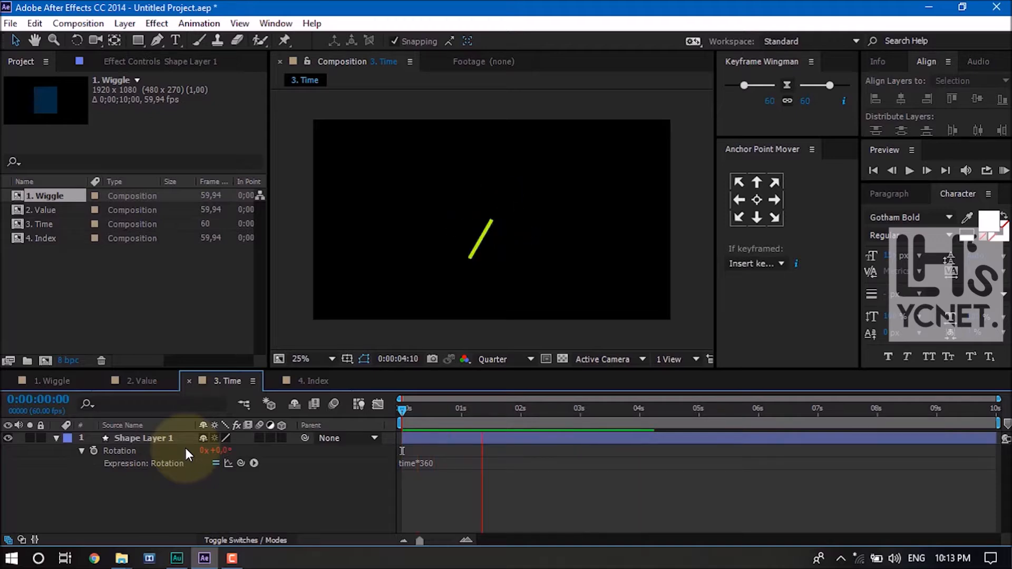
pyautogui.click(481, 504)
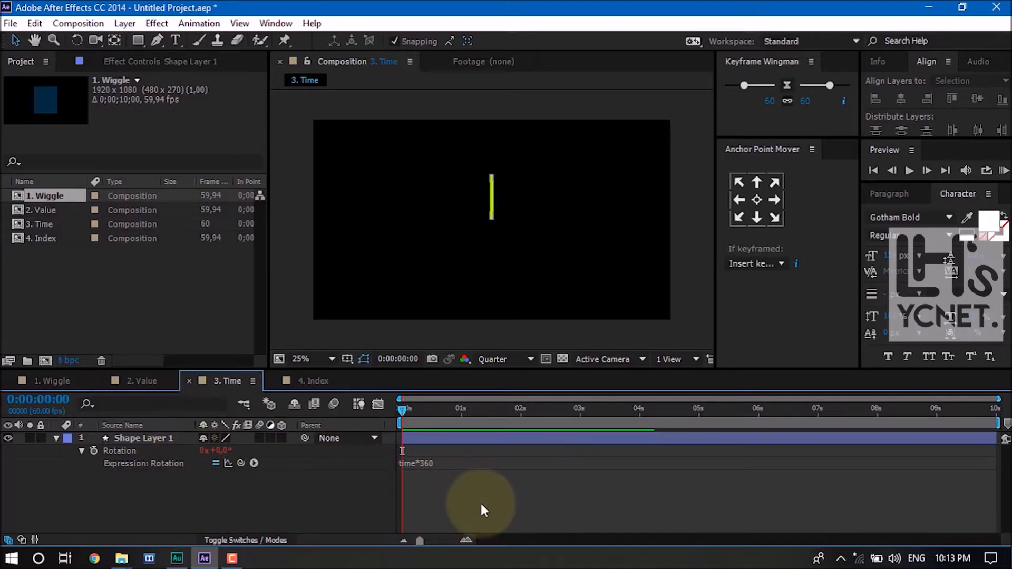
pyautogui.moveTo(492, 422); pyautogui.dragTo(995, 409)
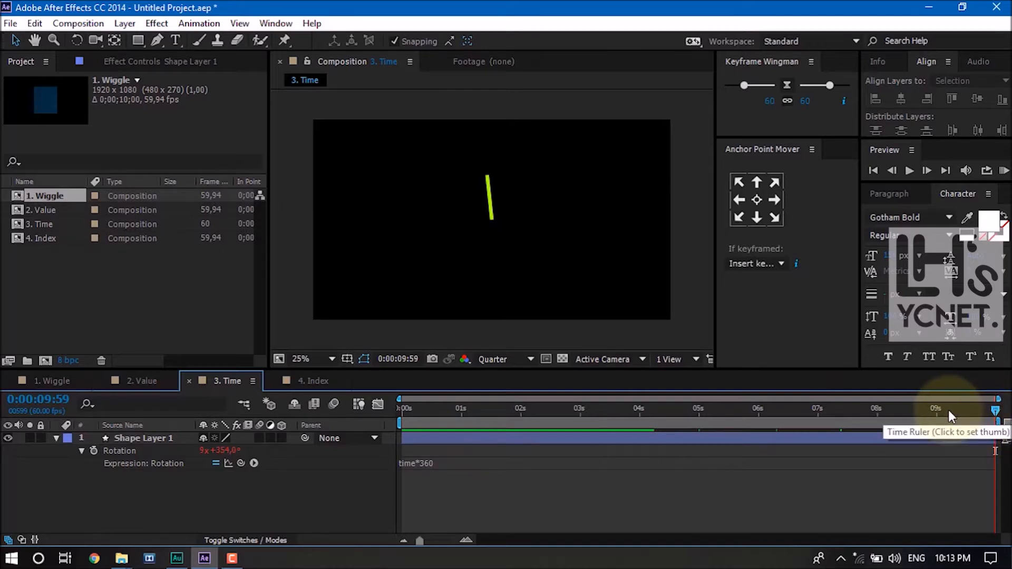
# - Set the duration of the 3. Time composition to 0:00:19:00
pyautogui.hotkey('ctrl', 'k')
pyautogui.moveTo(770, 467); pyautogui.dragTo(565, 377)
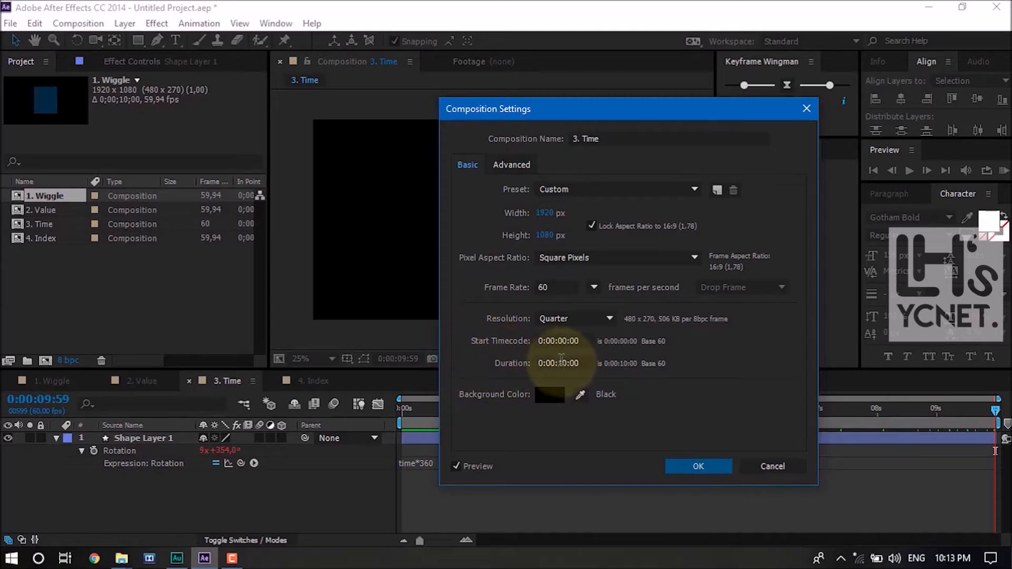
pyautogui.click(564, 368)
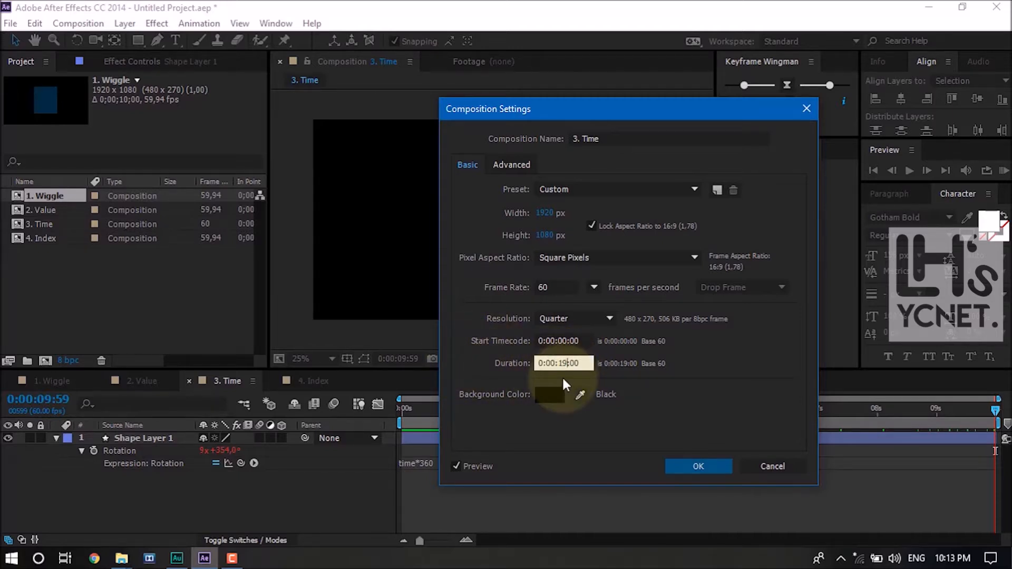
pyautogui.write('9')
pyautogui.click(696, 468)
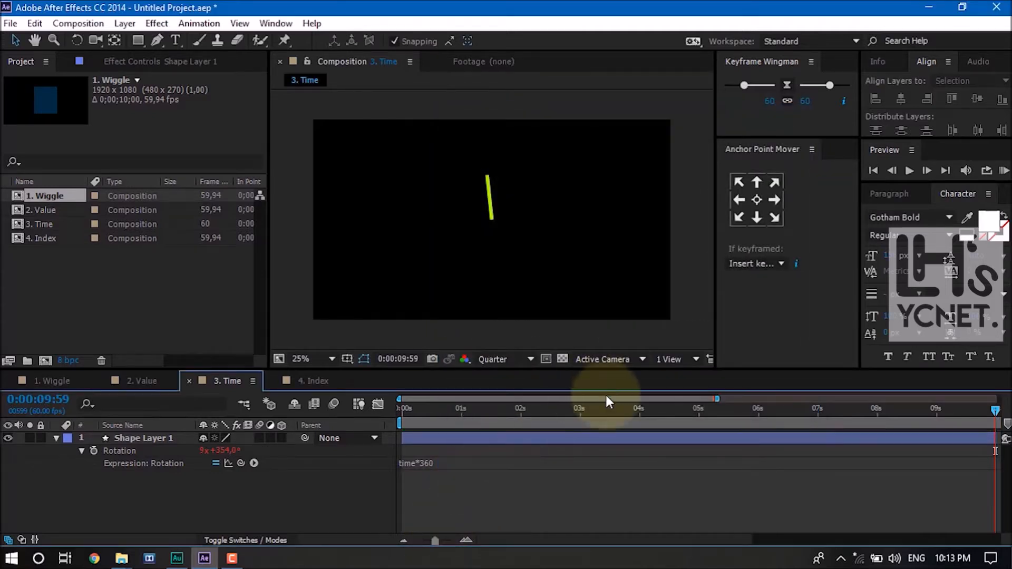
# - Extend the bar's layer to the end of the lengthened composition and move the current time to the last frame, 0:00:18:59
pyautogui.click(409, 541)
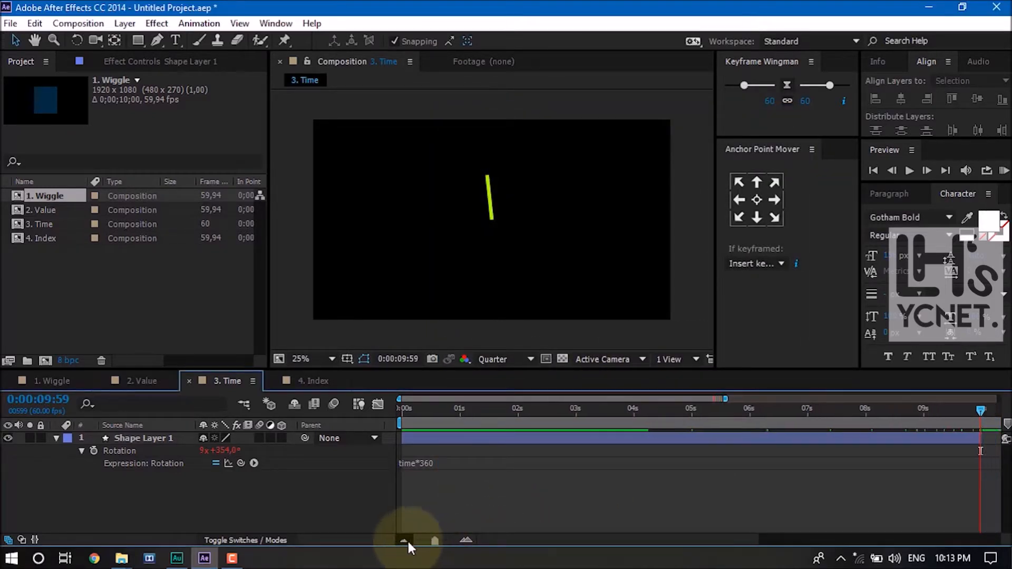
pyautogui.moveTo(435, 540); pyautogui.dragTo(420, 541)
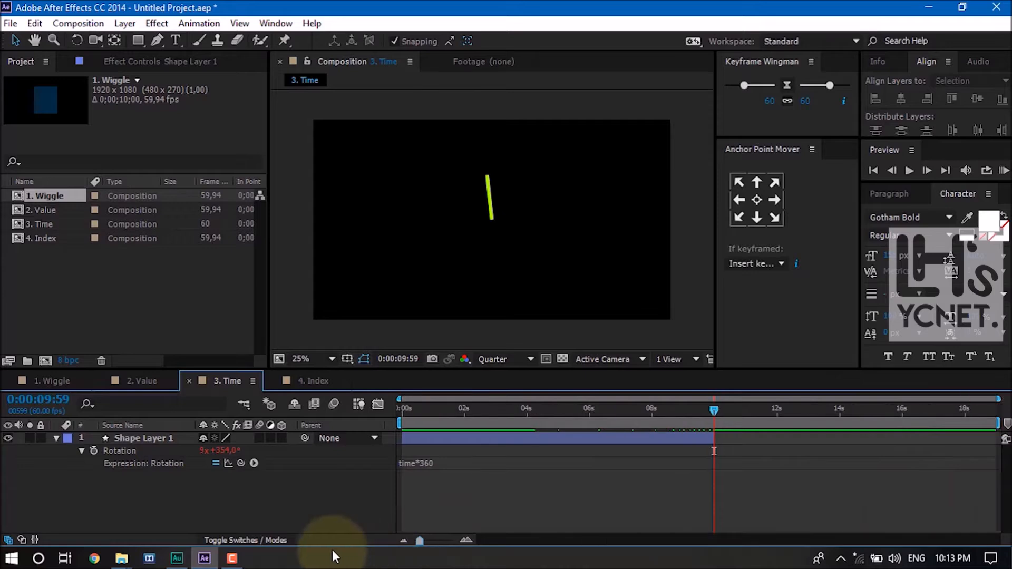
pyautogui.click(678, 439)
pyautogui.press('=')
pyautogui.press('=')
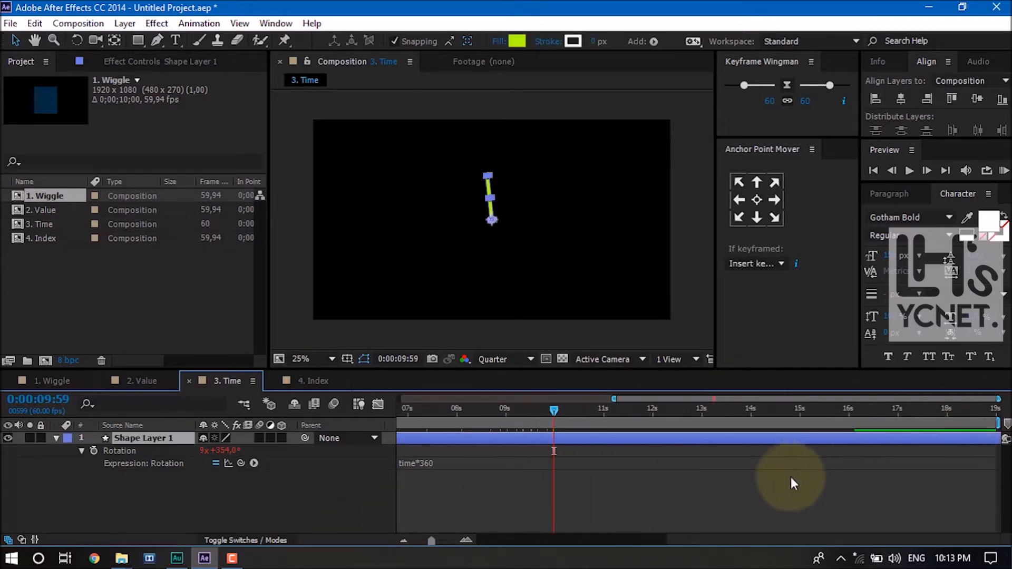
pyautogui.moveTo(411, 410); pyautogui.dragTo(1007, 403)
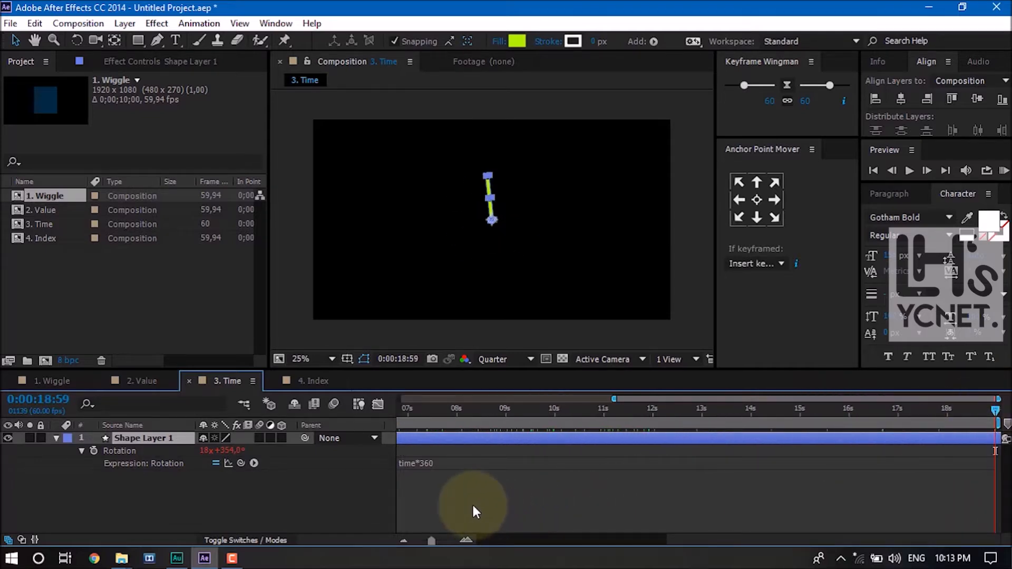
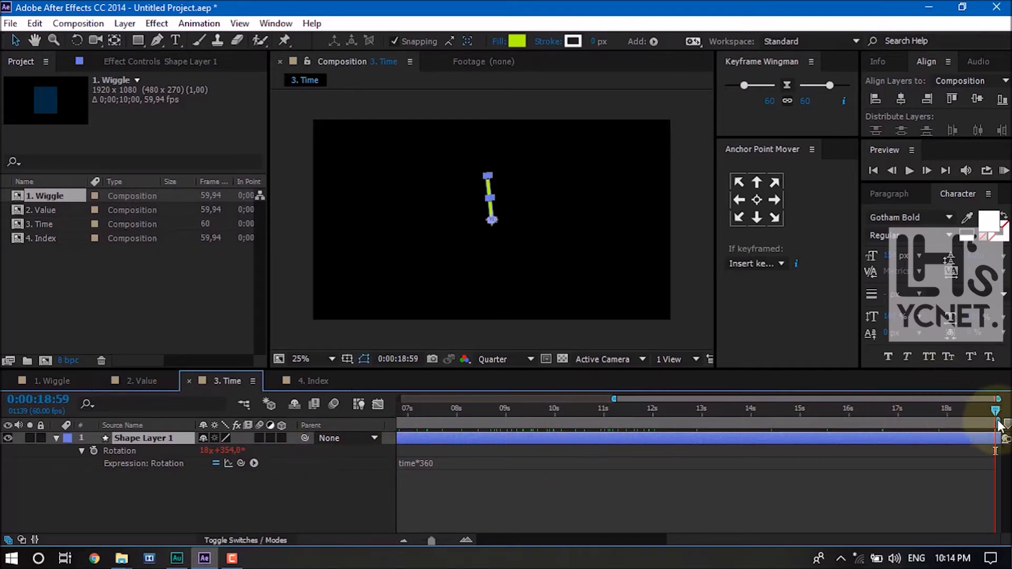
pyautogui.click(493, 514)
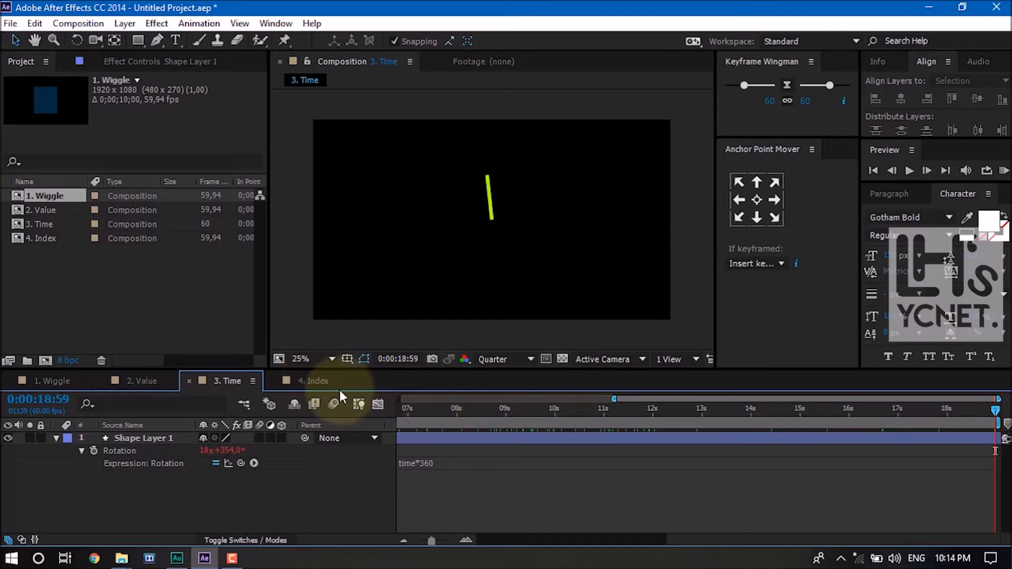
# - In the 4. Index composition, draw a pentagon with the Polygon tool, centre its anchor point and align it to the middle of the frame
pyautogui.click(320, 386)
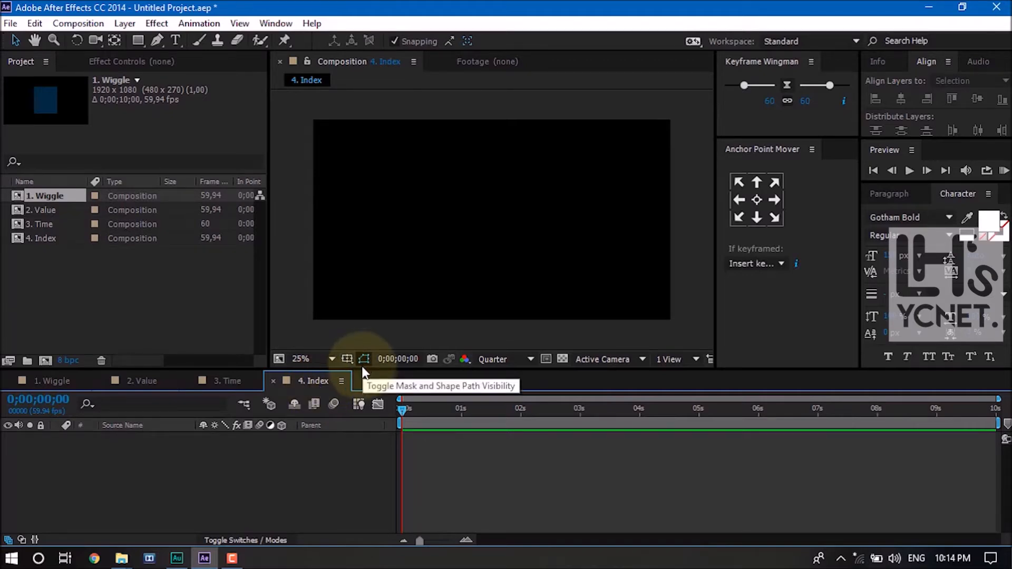
pyautogui.click(135, 44)
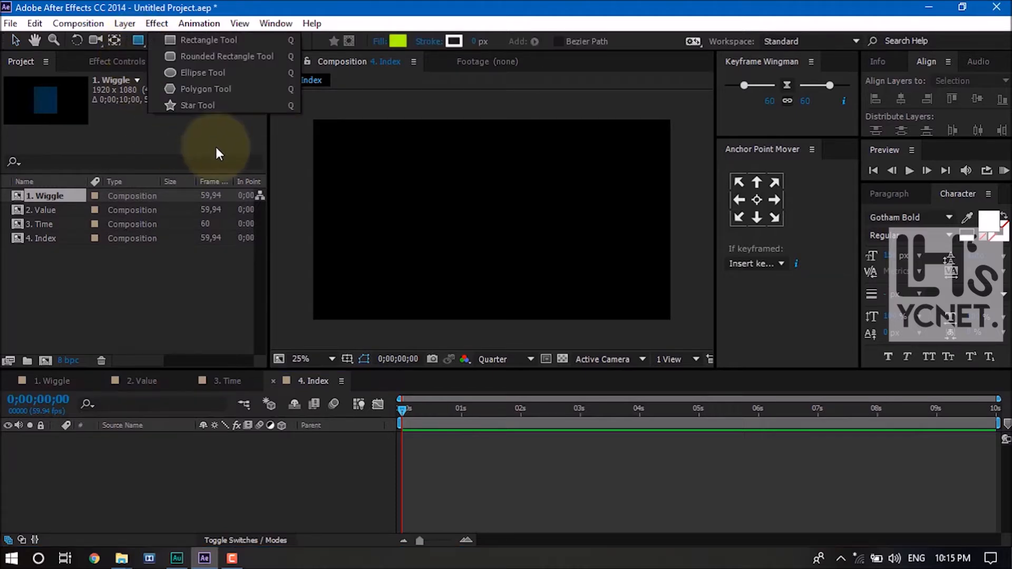
pyautogui.click(220, 87)
pyautogui.moveTo(444, 189)
pyautogui.mouseDown()
pyautogui.moveTo(453, 207)
pyautogui.moveTo(492, 220)
pyautogui.mouseUp()
pyautogui.click(757, 200)
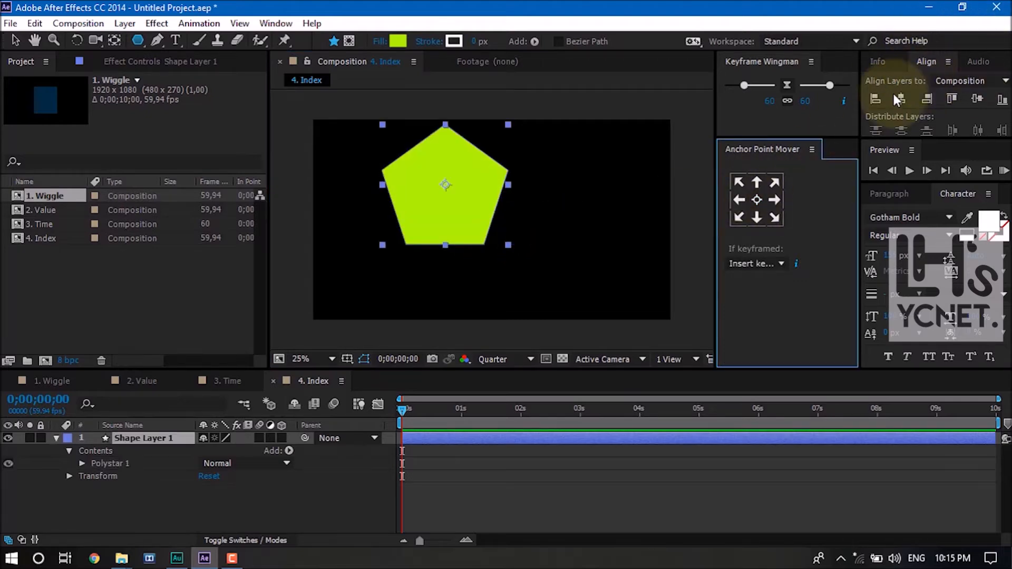
pyautogui.click(977, 100)
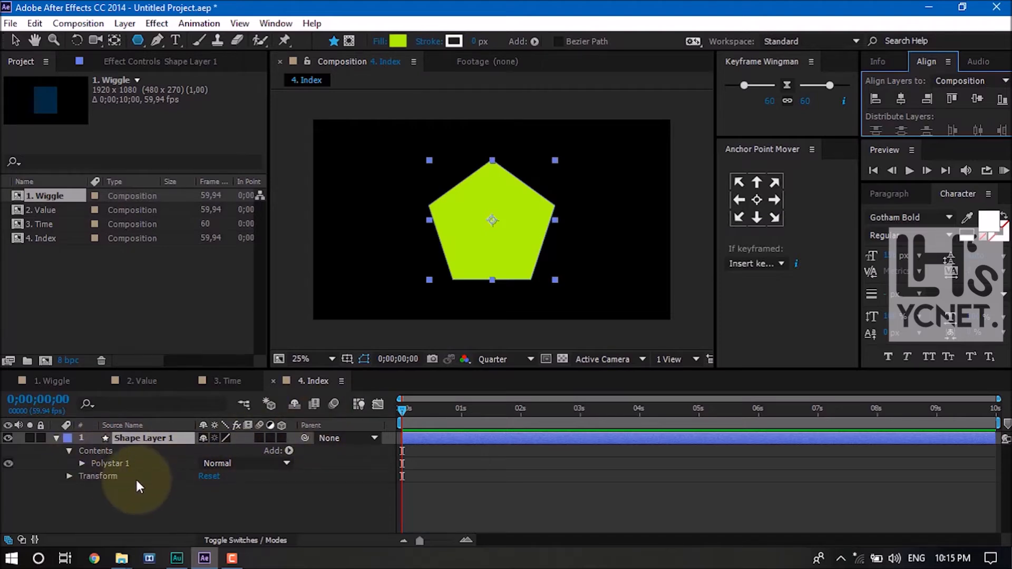
# - Scale the pentagon to 54% and move it horizontally to the left edge of the frame
pyautogui.press('s')
pyautogui.moveTo(237, 450); pyautogui.dragTo(199, 450)
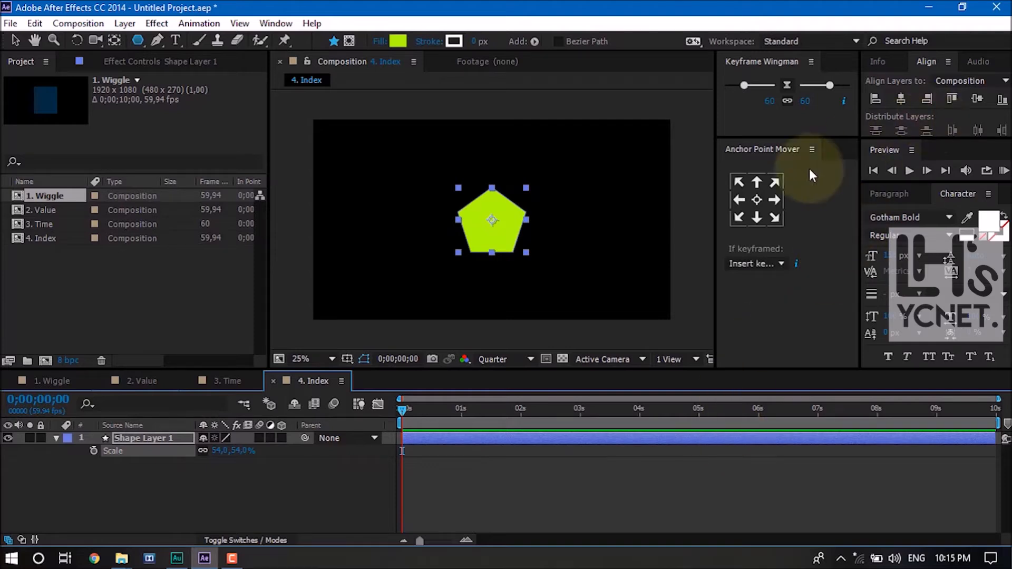
pyautogui.click(750, 219)
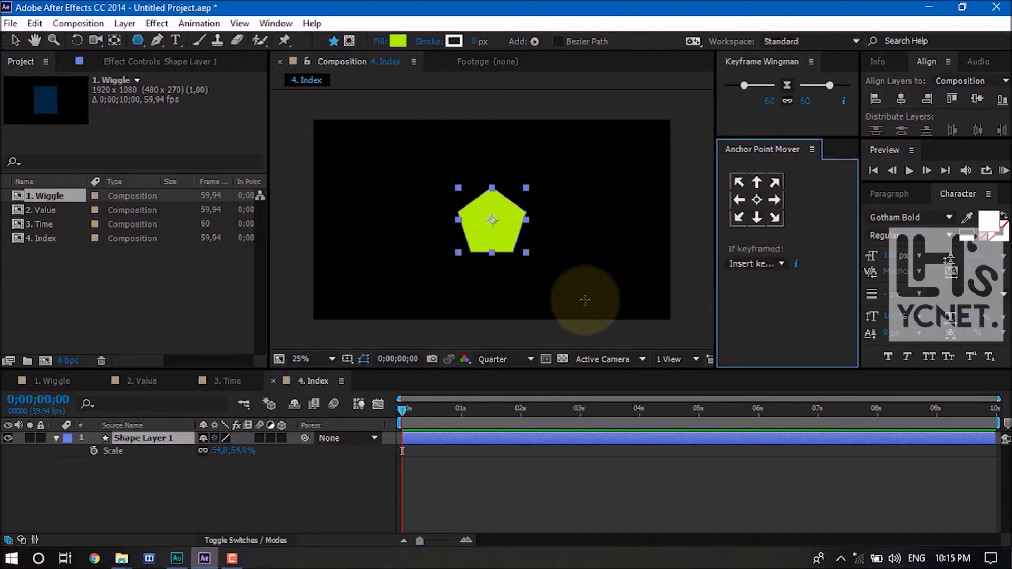
pyautogui.press('v')
pyautogui.moveTo(492, 224); pyautogui.dragTo(350, 214)
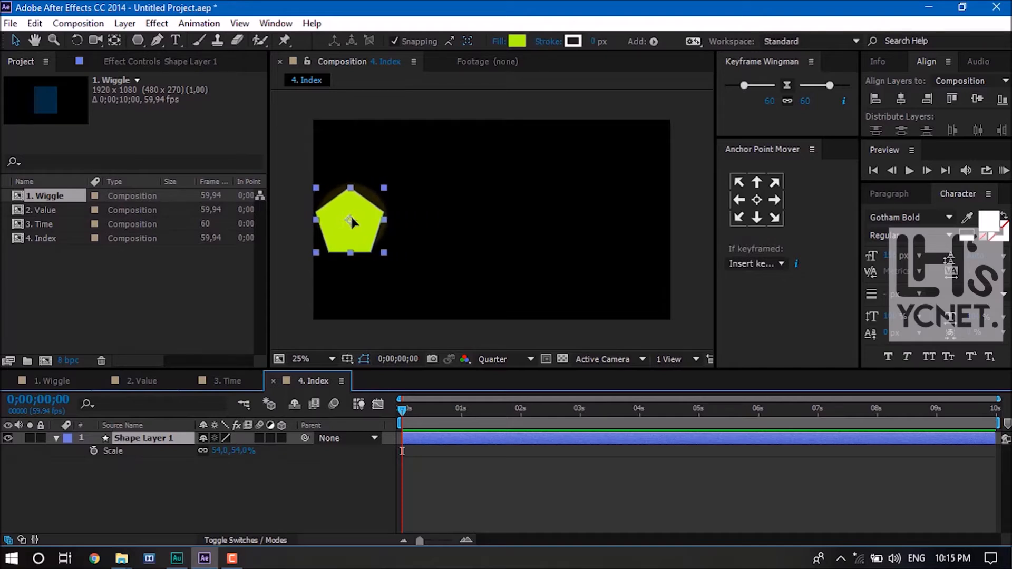
# - Duplicate the pentagon's layer and select the original Shape Layer 1
pyautogui.click(298, 477)
pyautogui.click(147, 439)
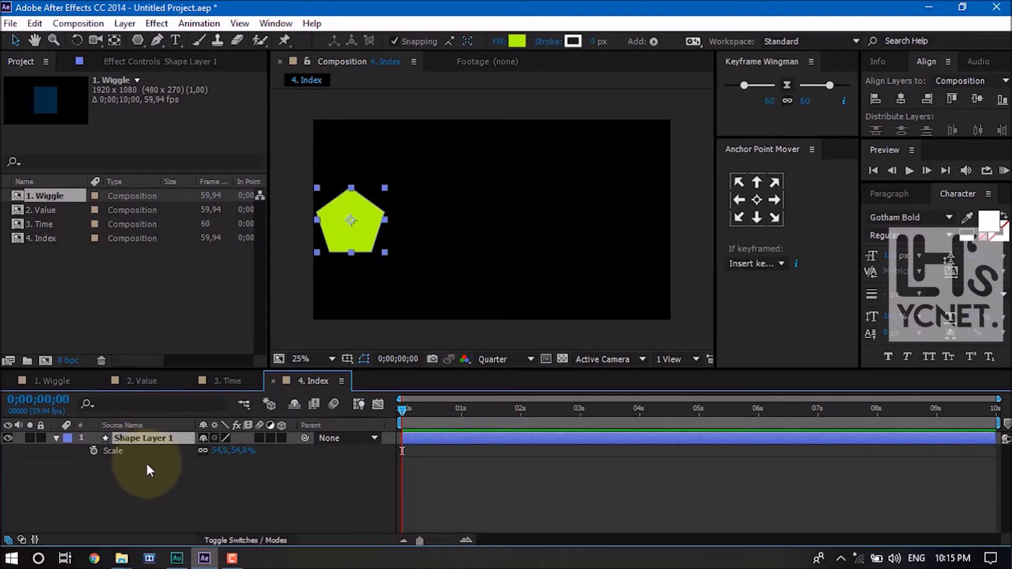
pyautogui.hotkey('ctrl', 'd')
pyautogui.click(200, 510)
pyautogui.click(157, 452)
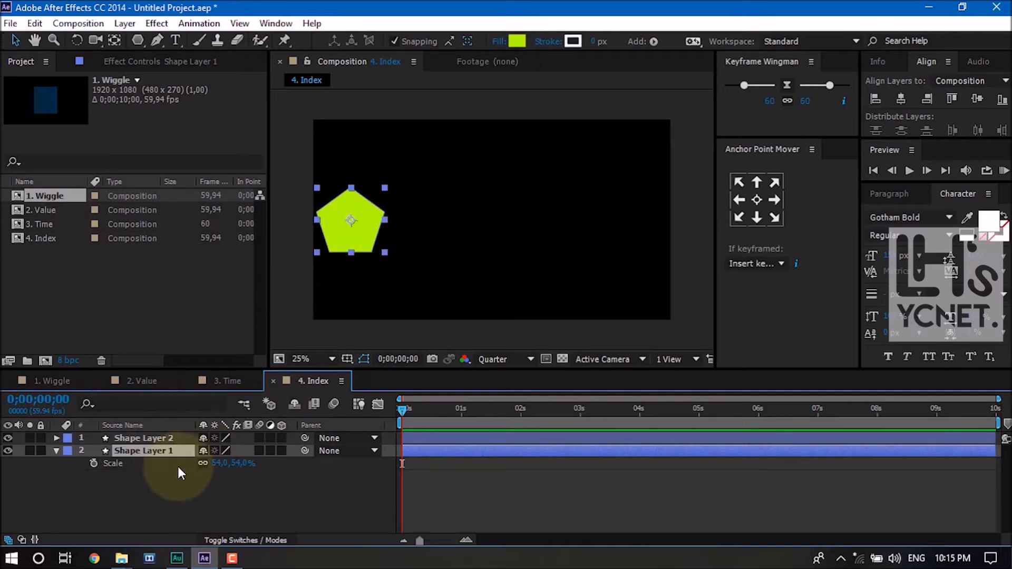
pyautogui.click(181, 495)
pyautogui.click(162, 449)
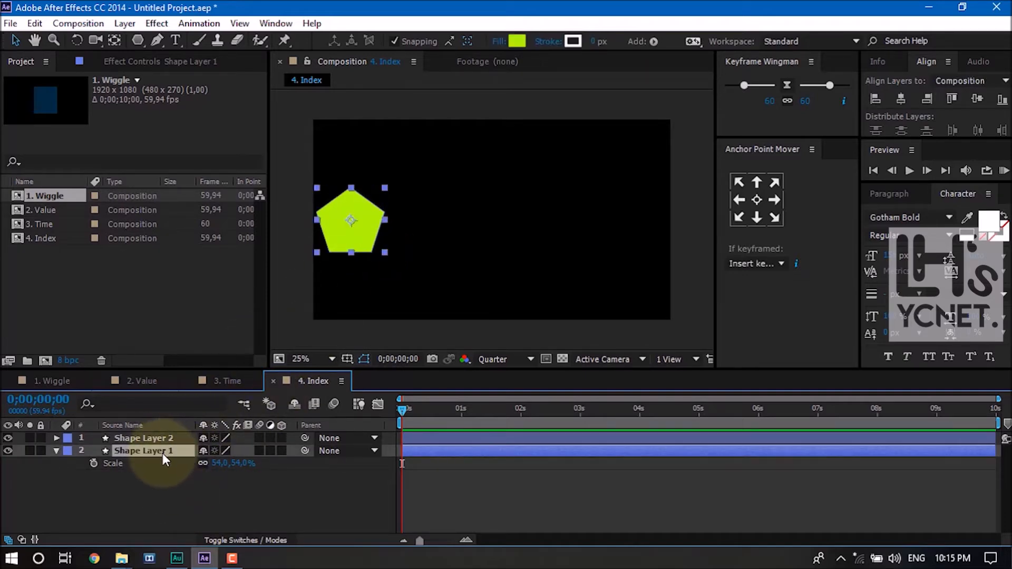
# - Add the expression [value[0],value[1]+100] to Shape Layer 1's position and move the current time to 0;00;01;13
pyautogui.press('p')
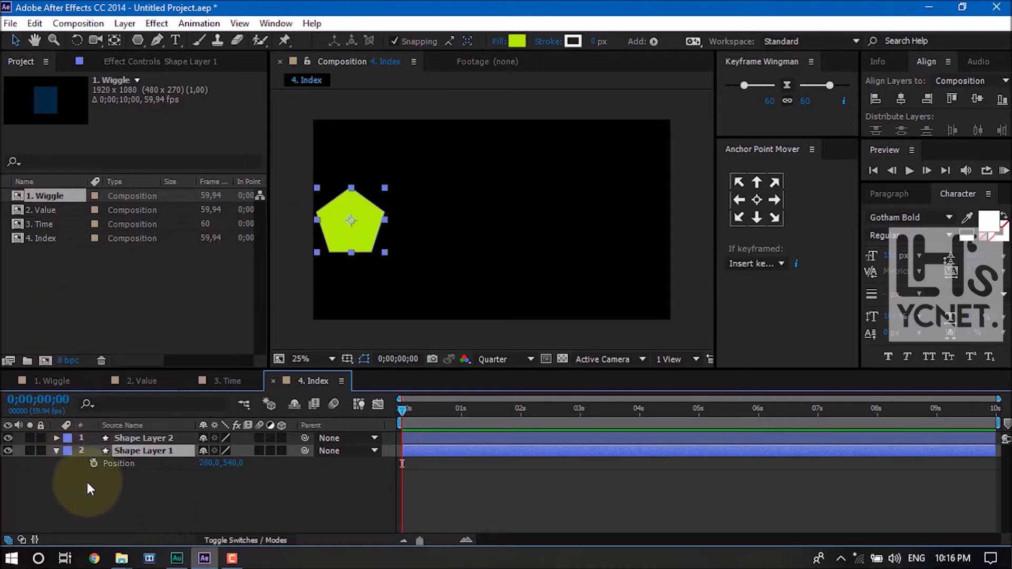
pyautogui.keyDown('alt'); pyautogui.click(95, 464); pyautogui.keyUp('alt')
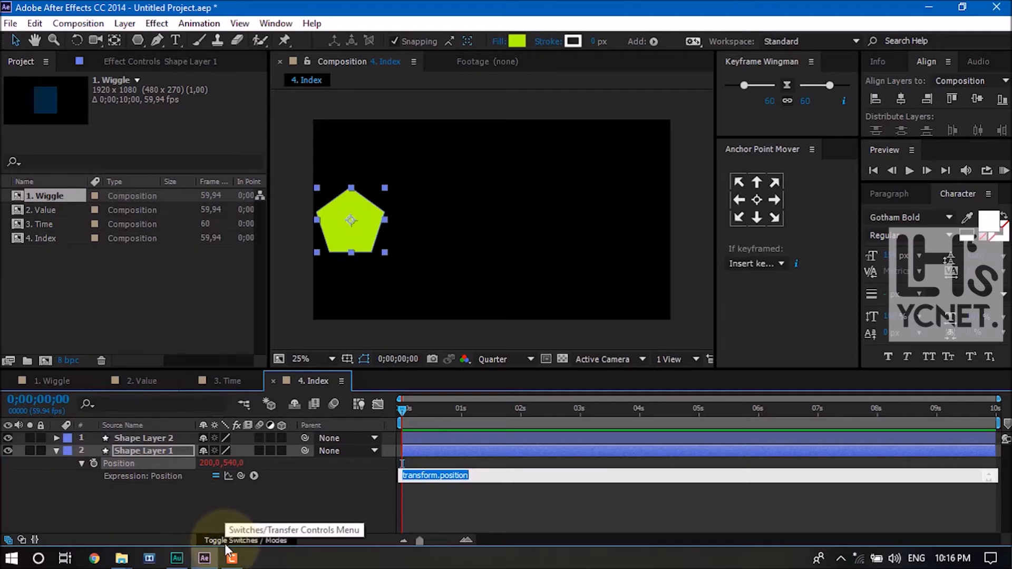
pyautogui.write('[value')
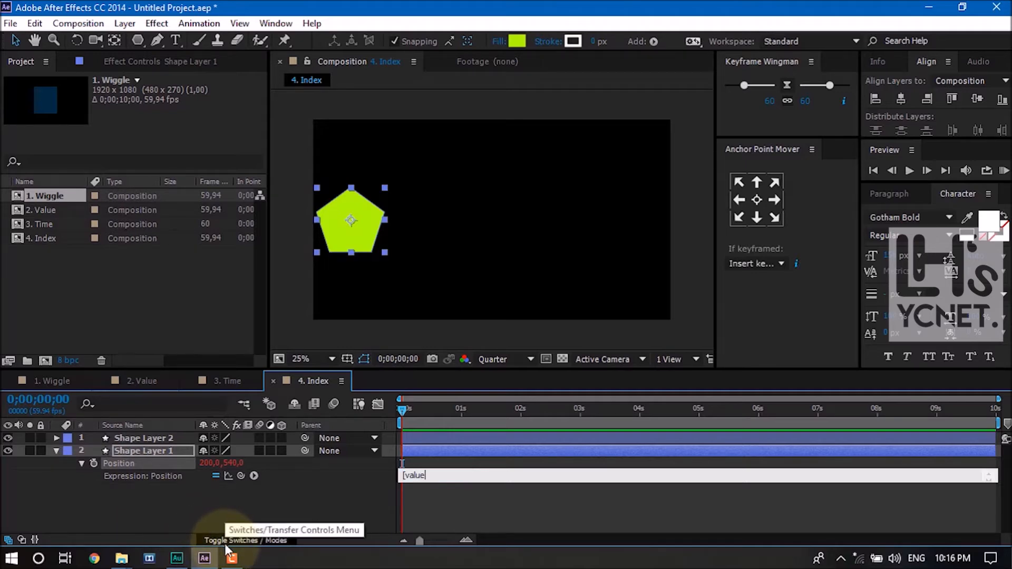
pyautogui.write('[0]')
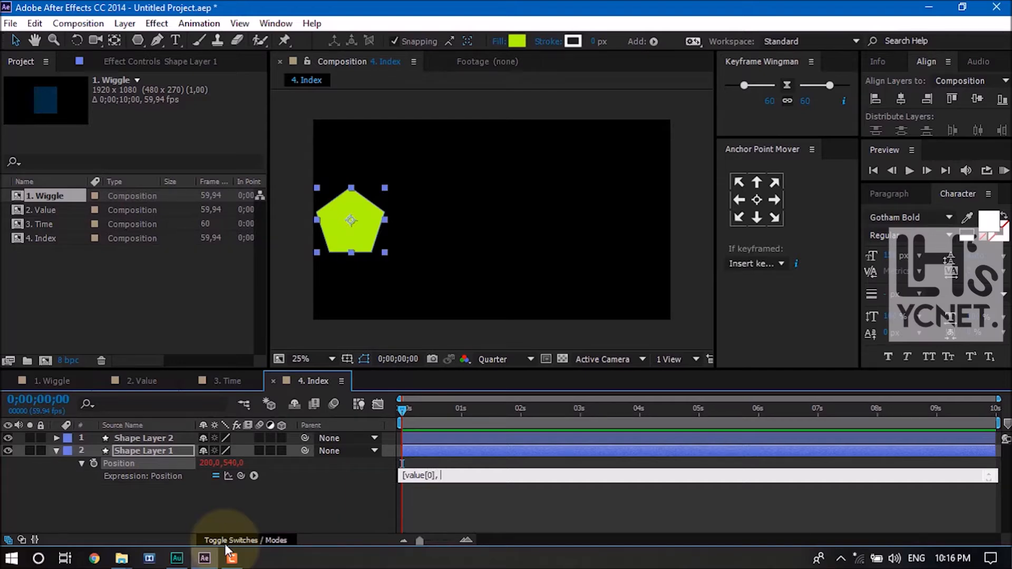
pyautogui.write(',value[1] +100]')
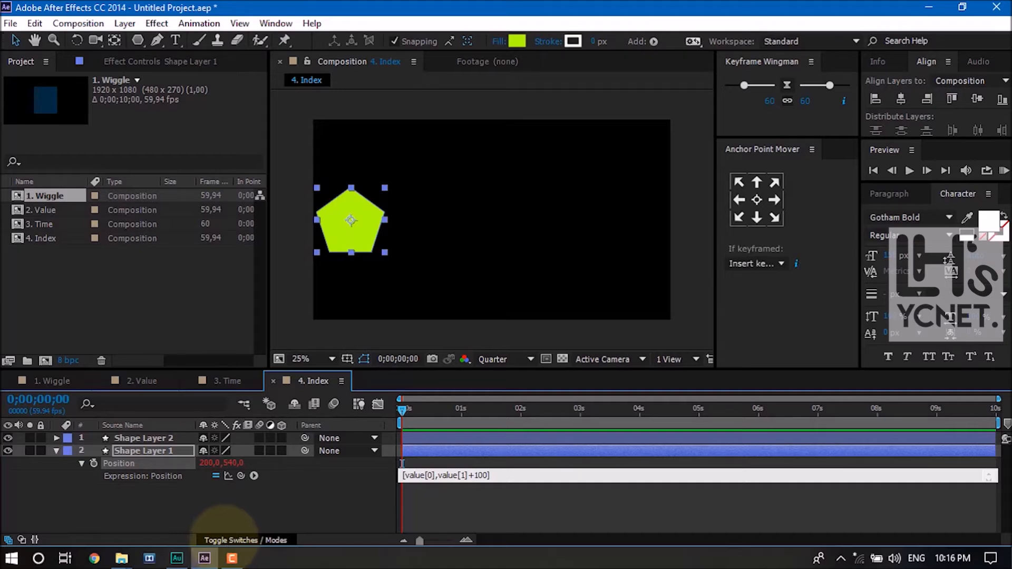
pyautogui.click(474, 490)
pyautogui.moveTo(402, 407); pyautogui.dragTo(475, 416)
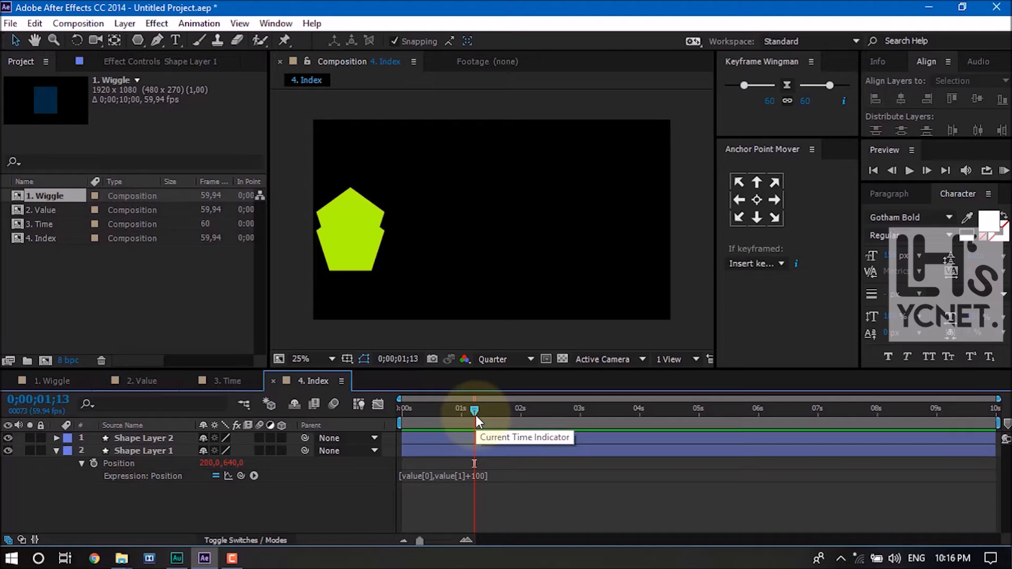
# - Reveal Shape Layer 2's position and delete value[1] from Shape Layer 1's position expression, keeping the +100 offset
pyautogui.click(183, 438)
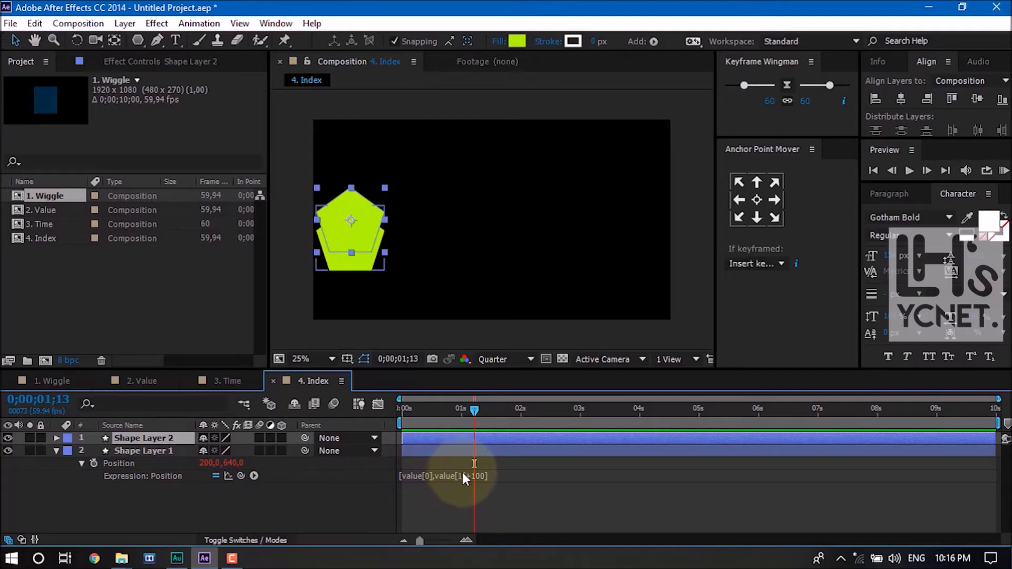
pyautogui.click(428, 521)
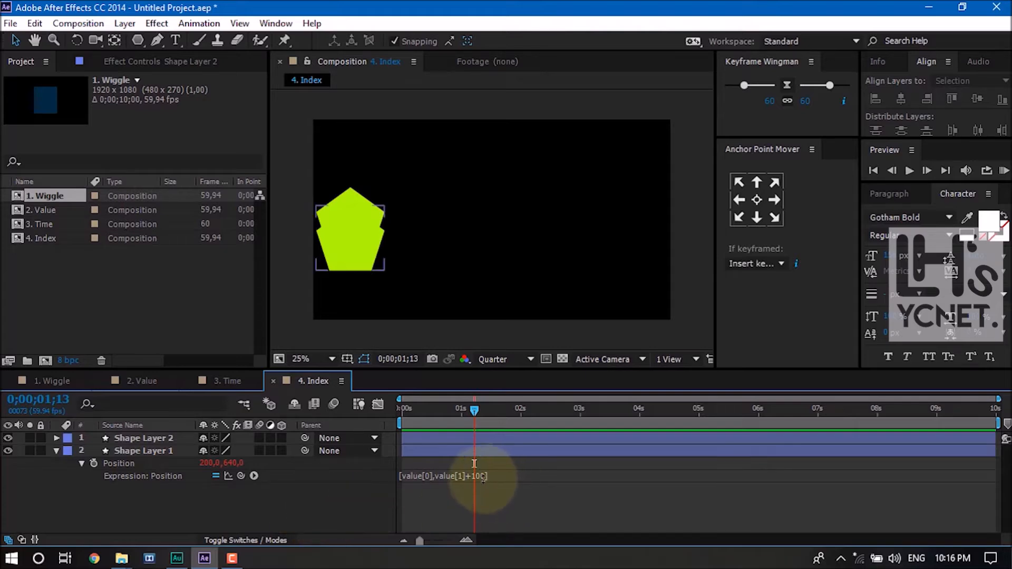
pyautogui.click(150, 440)
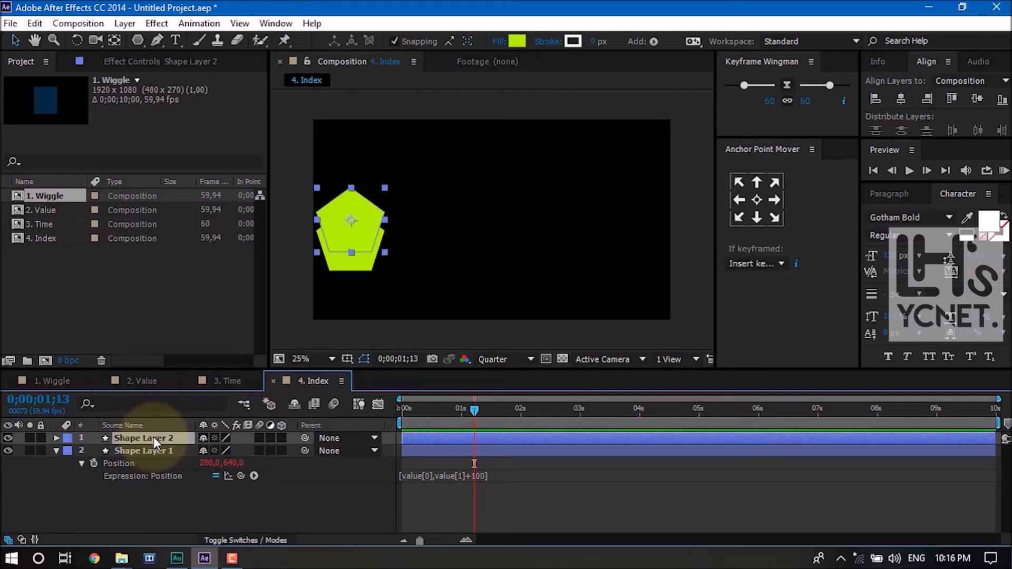
pyautogui.press('p')
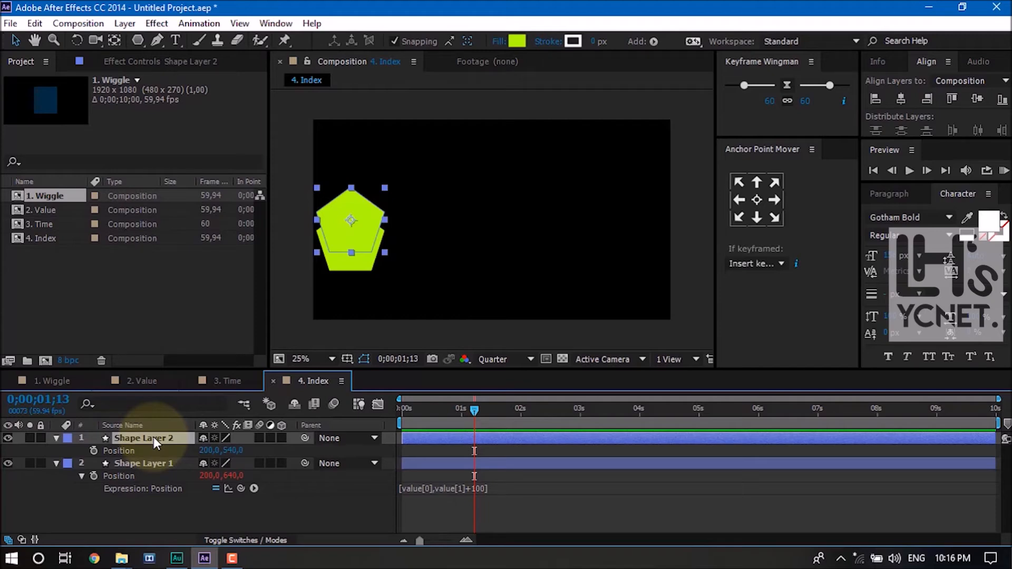
pyautogui.click(469, 495)
pyautogui.click(464, 488)
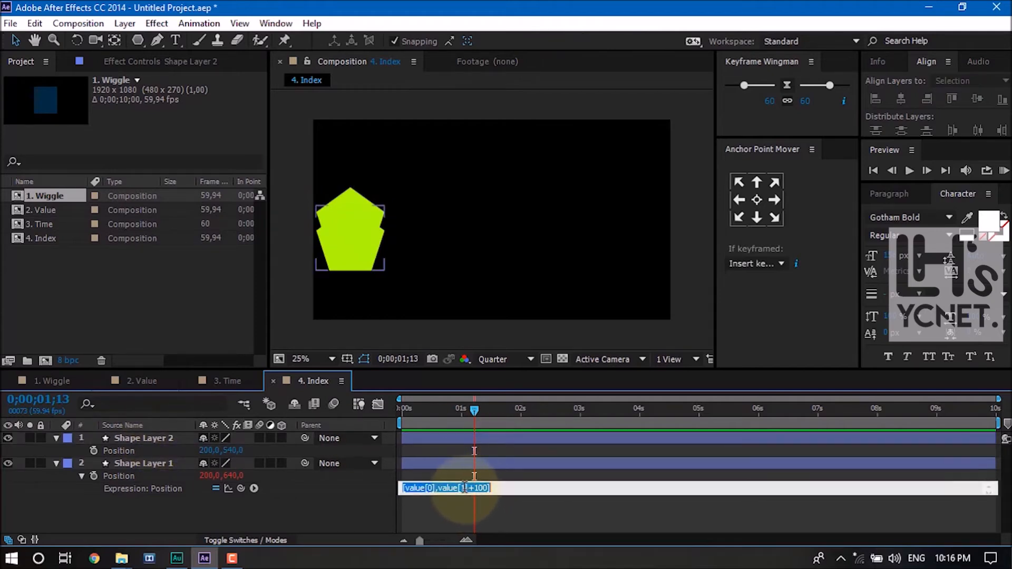
pyautogui.doubleClick(462, 488)
pyautogui.keyDown('shift'); pyautogui.click(440, 489); pyautogui.keyUp('shift')
pyautogui.write('y')
pyautogui.press('BackSpace')
pyautogui.press('Delete')
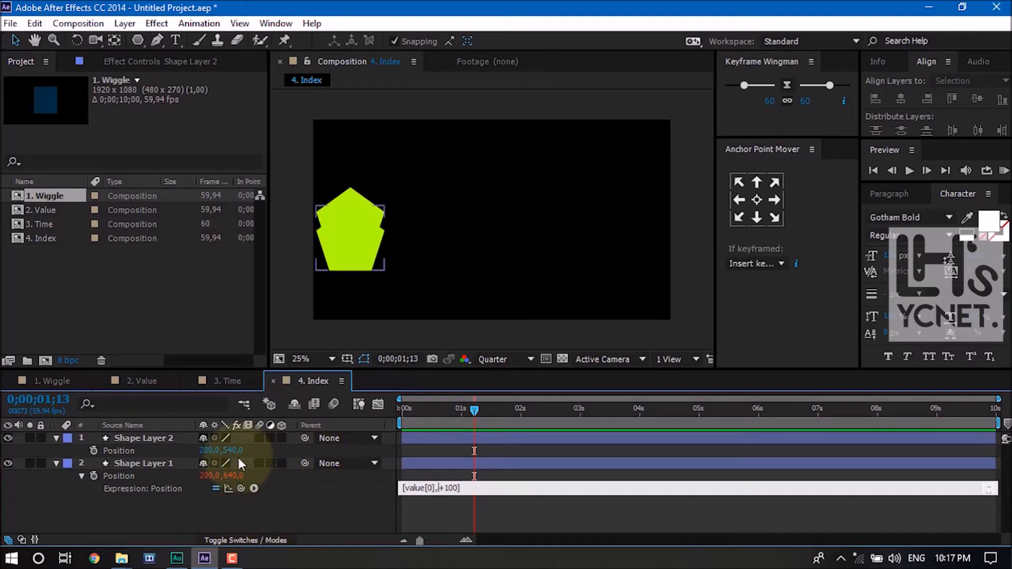
# - Link the vertical component of Shape Layer 1's position expression to Shape Layer 2's Y position, placed before +100
pyautogui.click(252, 477)
pyautogui.click(238, 492)
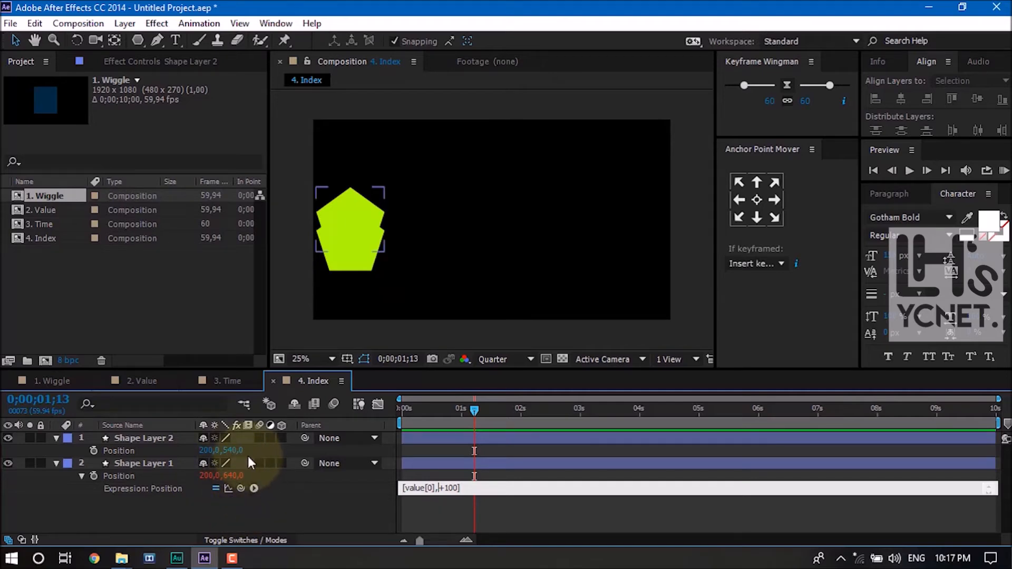
pyautogui.click(239, 494)
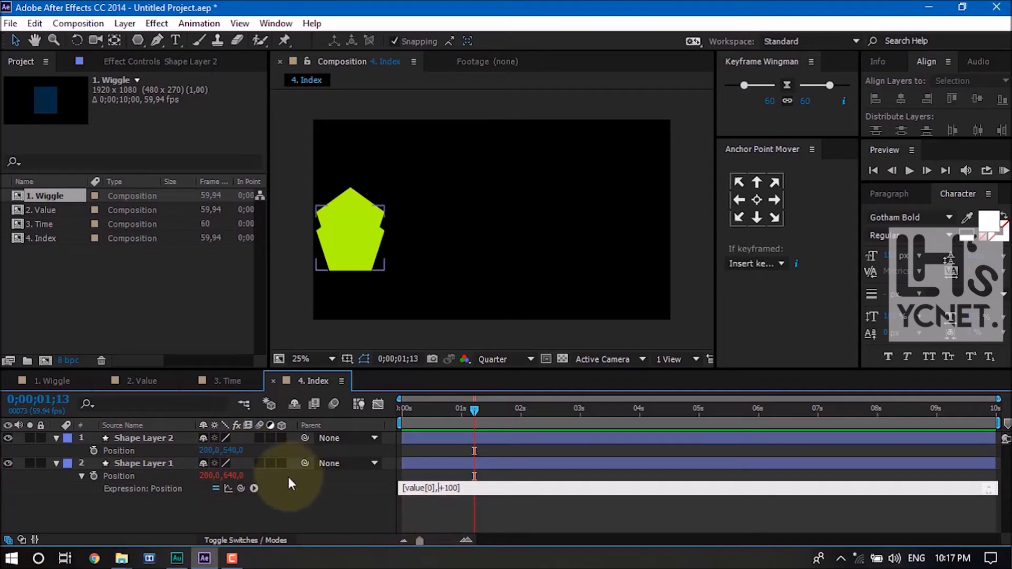
pyautogui.moveTo(241, 493); pyautogui.dragTo(242, 450)
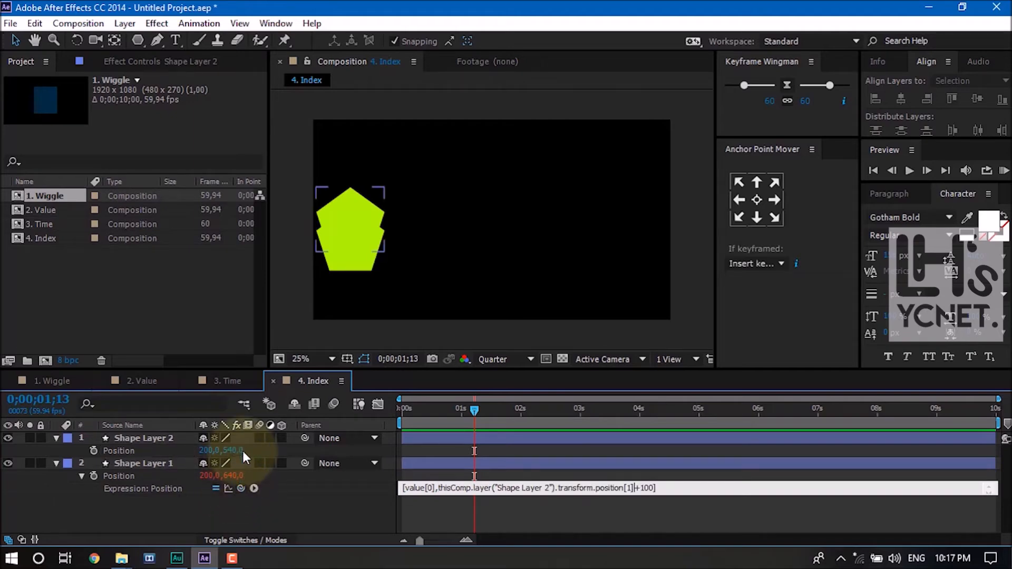
pyautogui.click(682, 519)
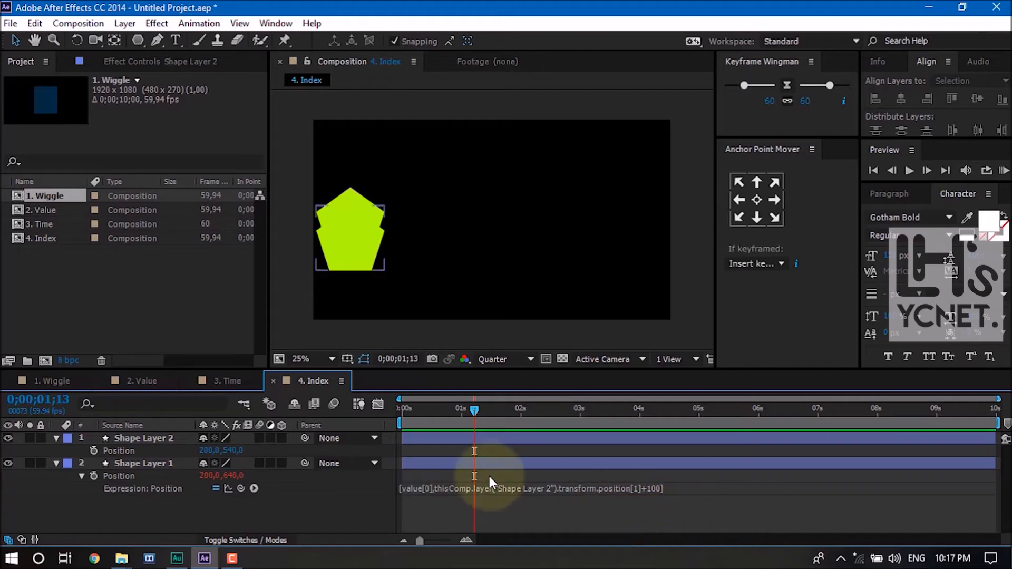
# - Try duplicating Shape Layer 1 three times, and undo the copies
pyautogui.click(132, 462)
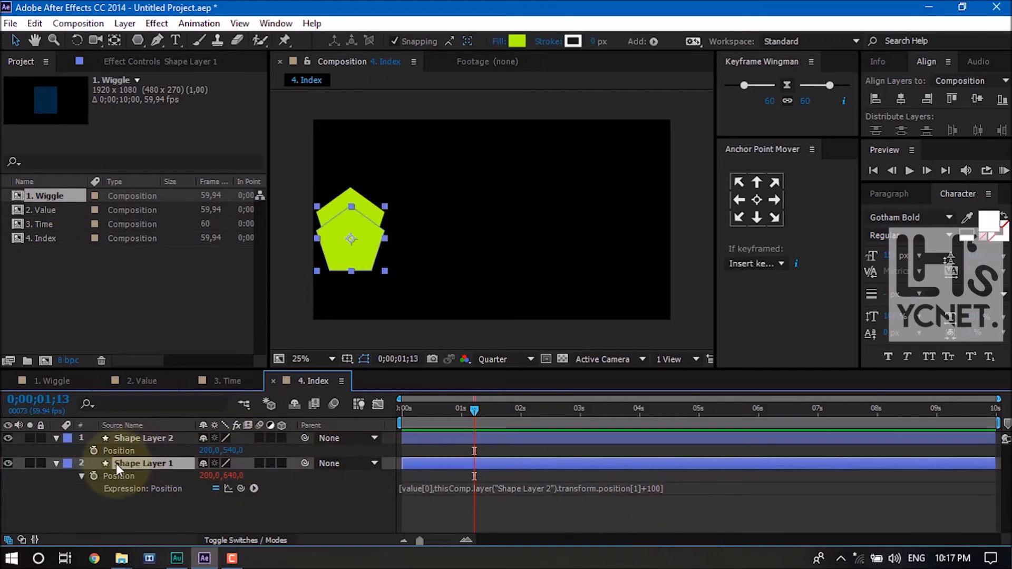
pyautogui.hotkey('ctrl', 'd')
pyautogui.hotkey('ctrl', 'd')
pyautogui.hotkey('ctrl', 'd')
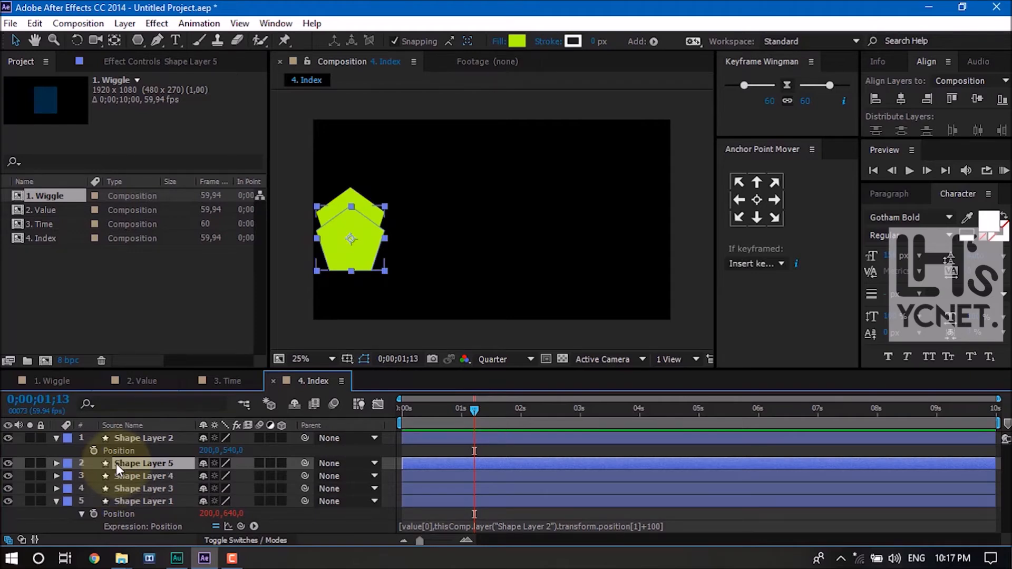
pyautogui.hotkey('ctrl', 'z')
pyautogui.hotkey('ctrl', 'z')
pyautogui.hotkey('ctrl', 'z')
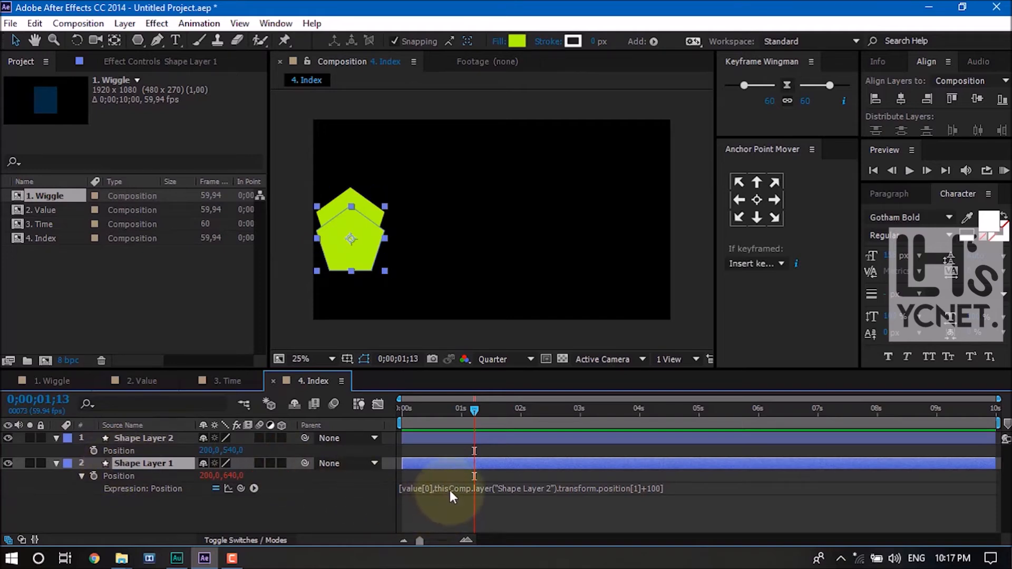
# - Replace the quoted layer name in Shape Layer 1's position expression with index, so the reference reads thisComp.layer(index)
pyautogui.click(472, 489)
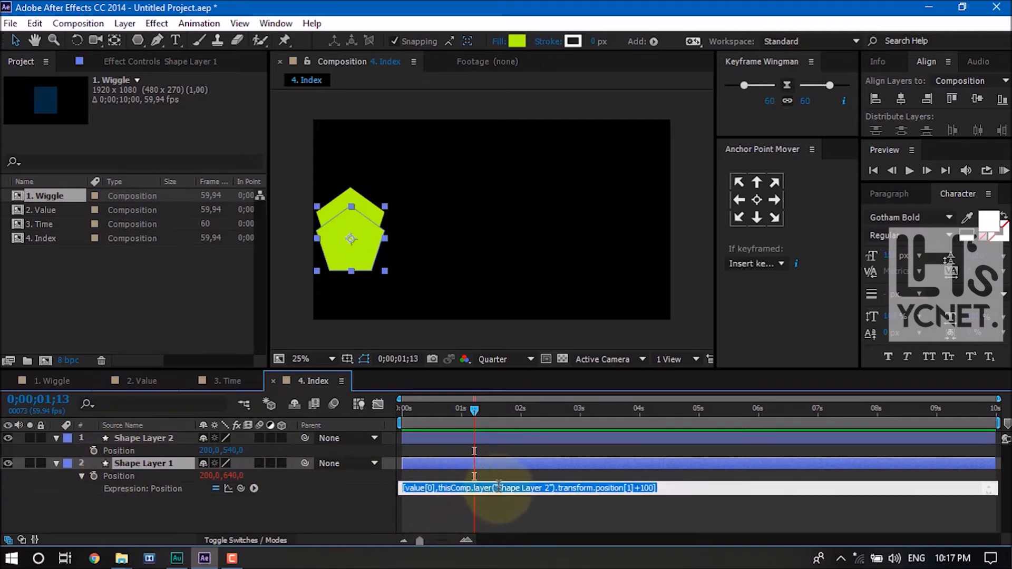
pyautogui.click(474, 488)
pyautogui.moveTo(496, 488); pyautogui.dragTo(553, 488)
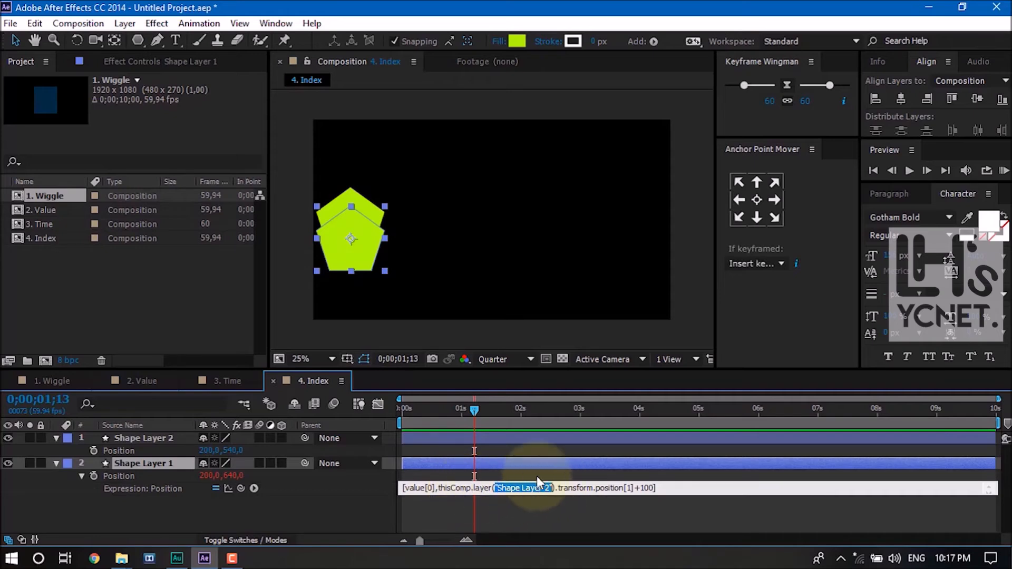
pyautogui.press('BackSpace')
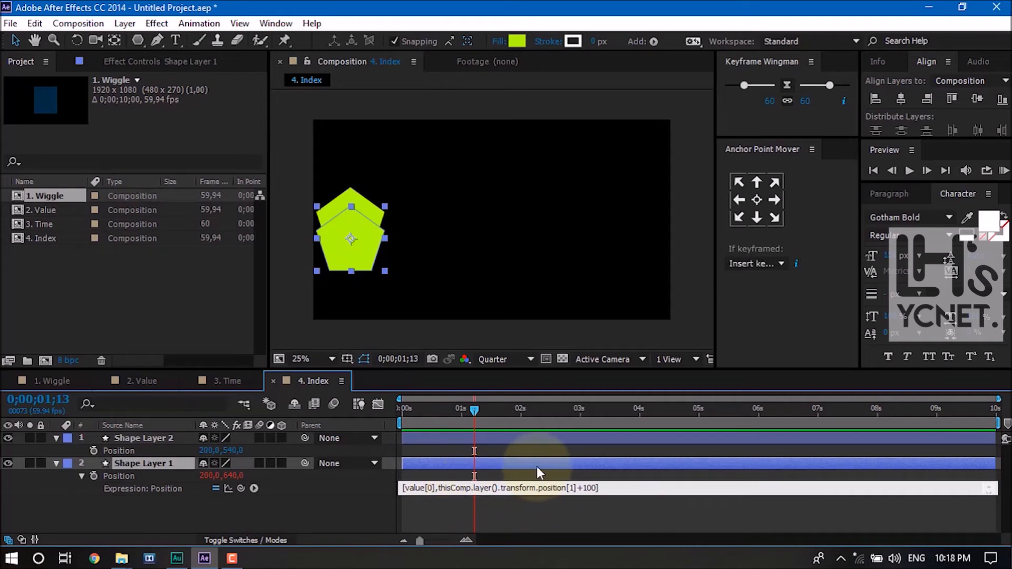
pyautogui.write('indfex')
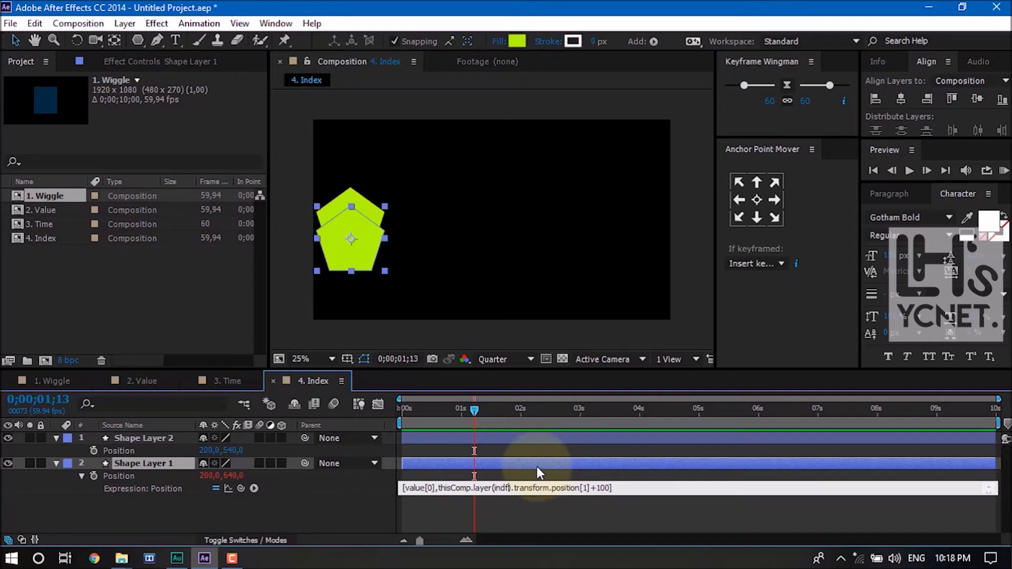
pyautogui.press('BackSpace')
pyautogui.press('BackSpace')
pyautogui.press('BackSpace')
pyautogui.write('ex')
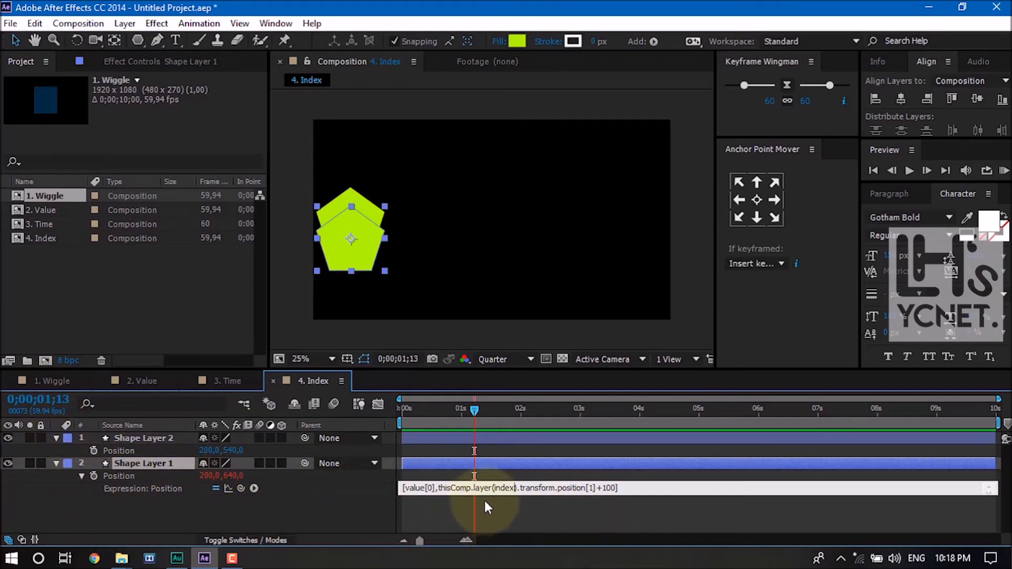
pyautogui.click(522, 533)
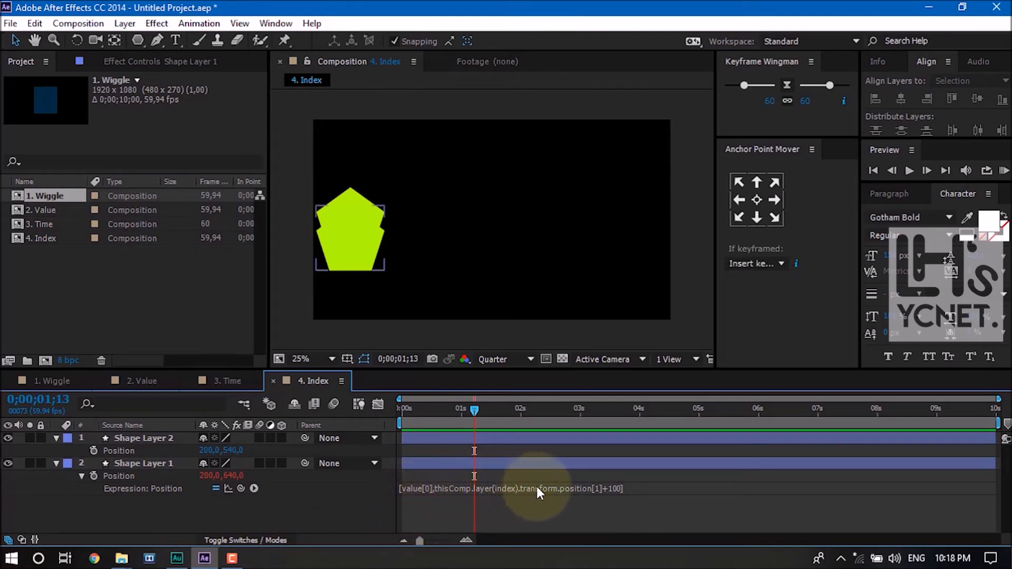
# - Try duplicating Shape Layer 1 with the index expression, and remove the copy
pyautogui.click(160, 463)
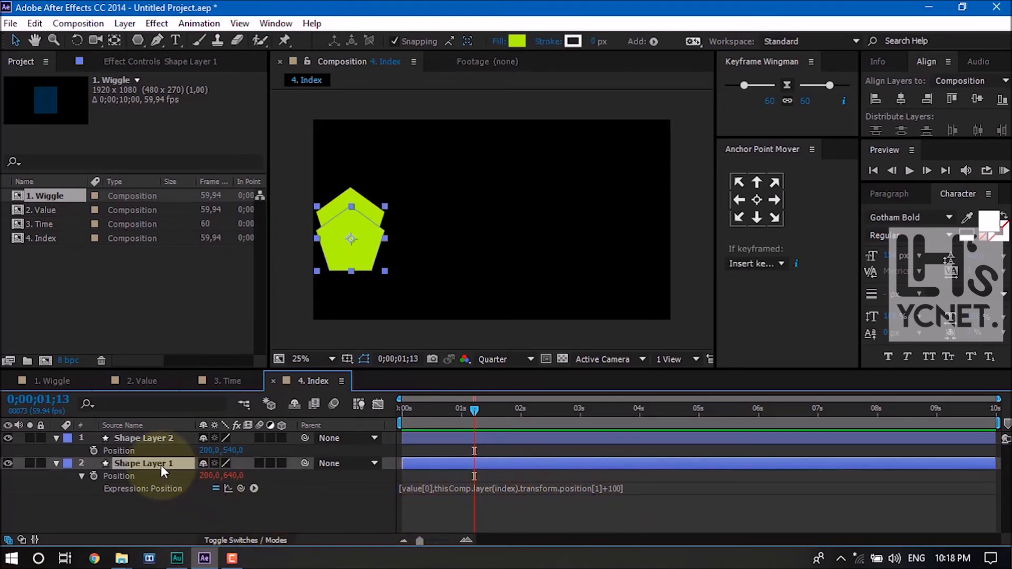
pyautogui.hotkey('ctrl', 'd')
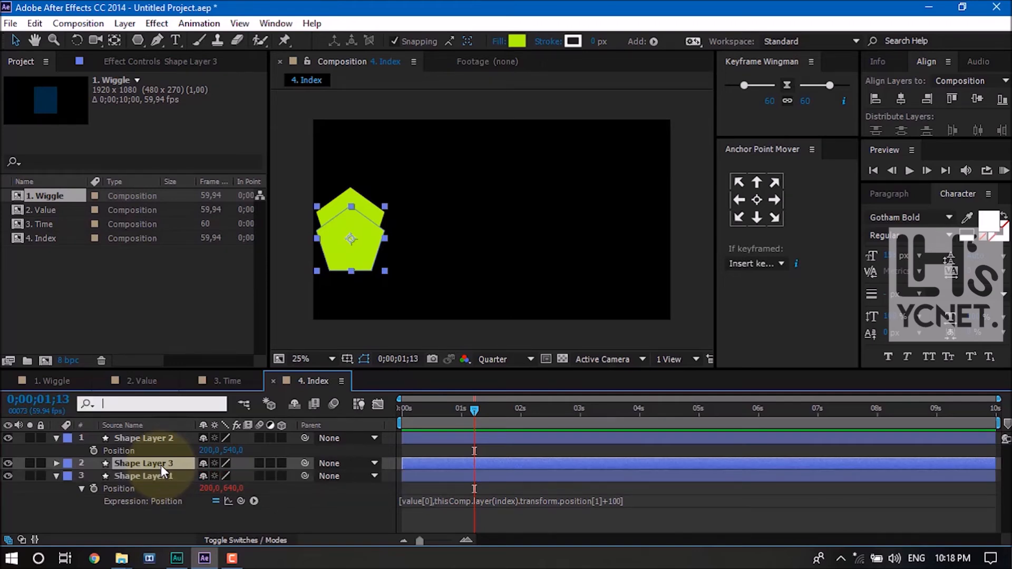
pyautogui.click(115, 496)
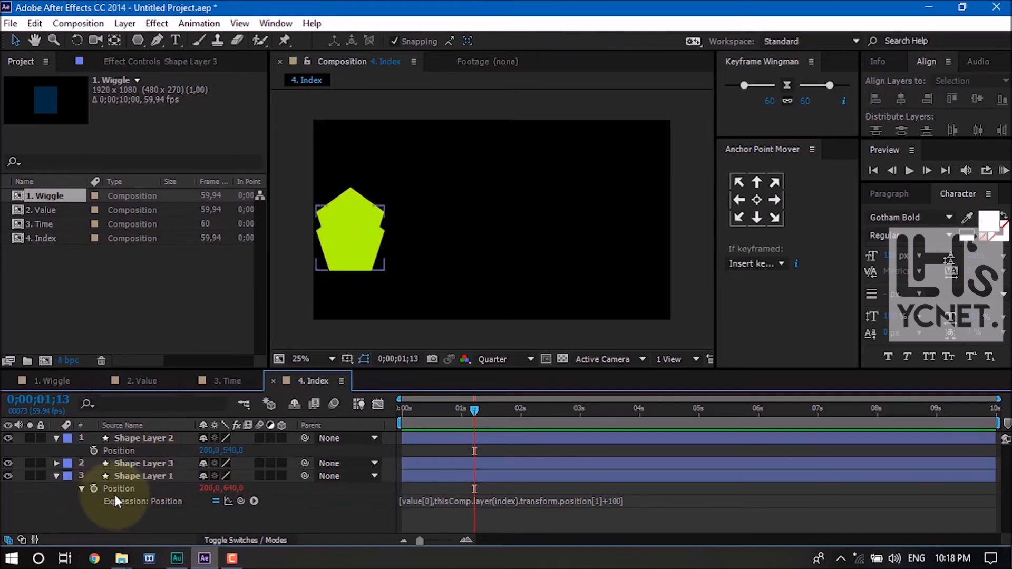
pyautogui.hotkey('ctrl', 'z')
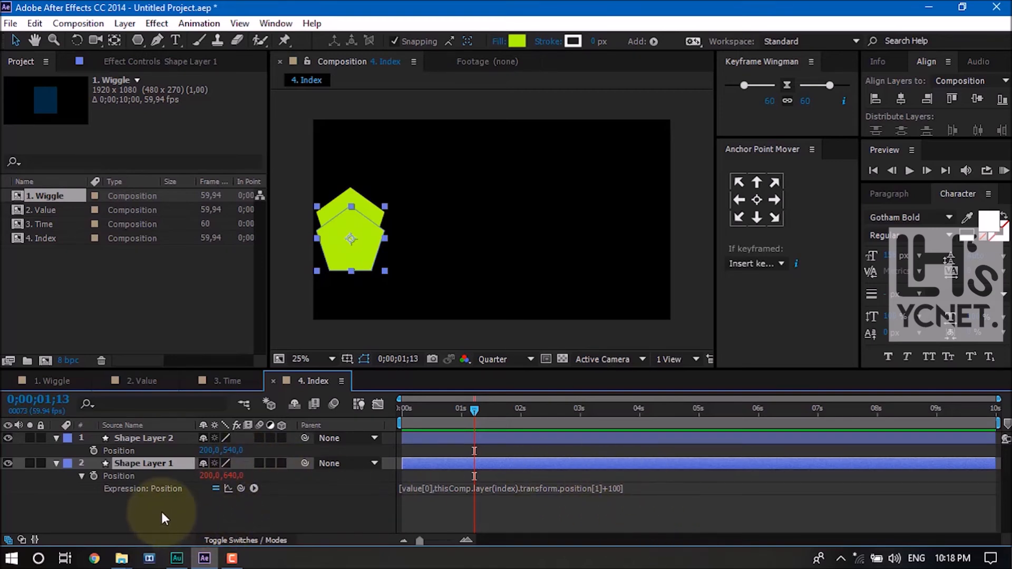
pyautogui.hotkey('ctrl', 'd')
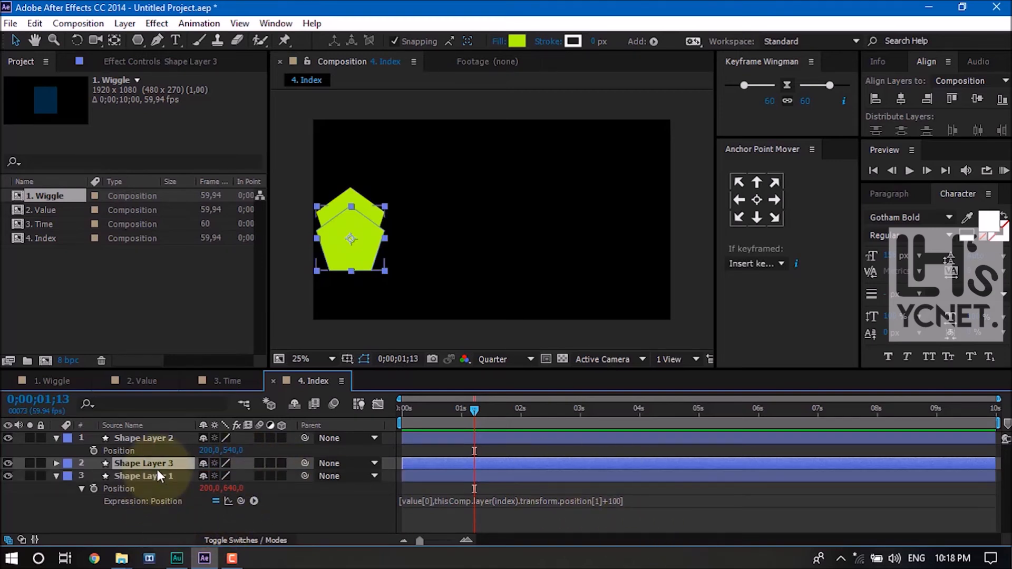
pyautogui.press('Delete')
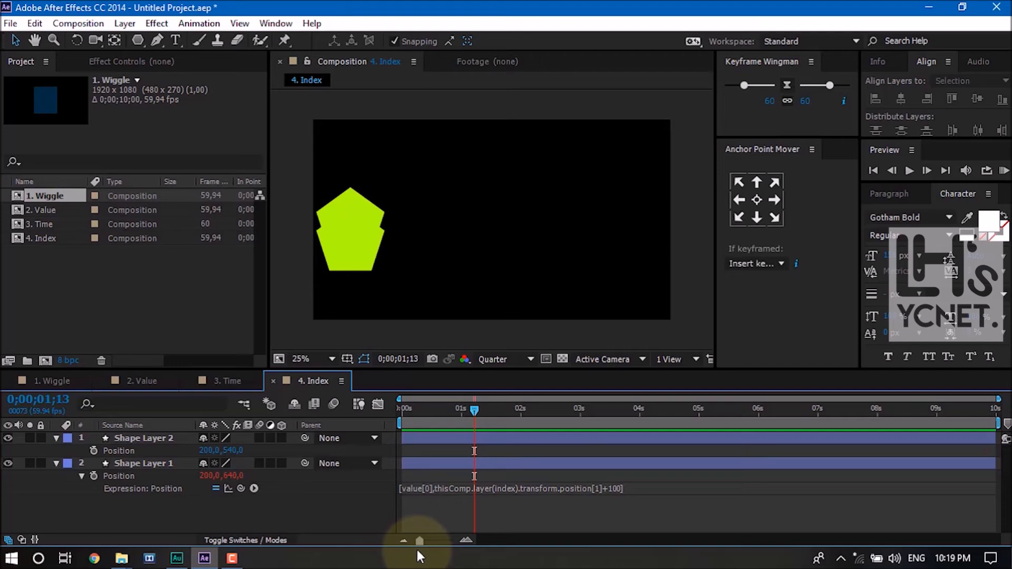
pyautogui.click(363, 222)
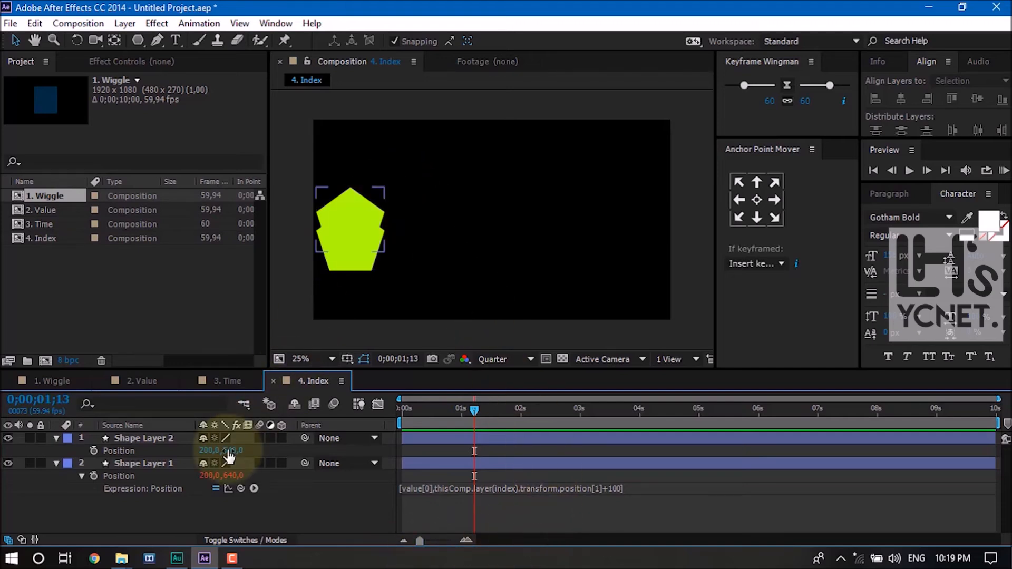
pyautogui.click(367, 176)
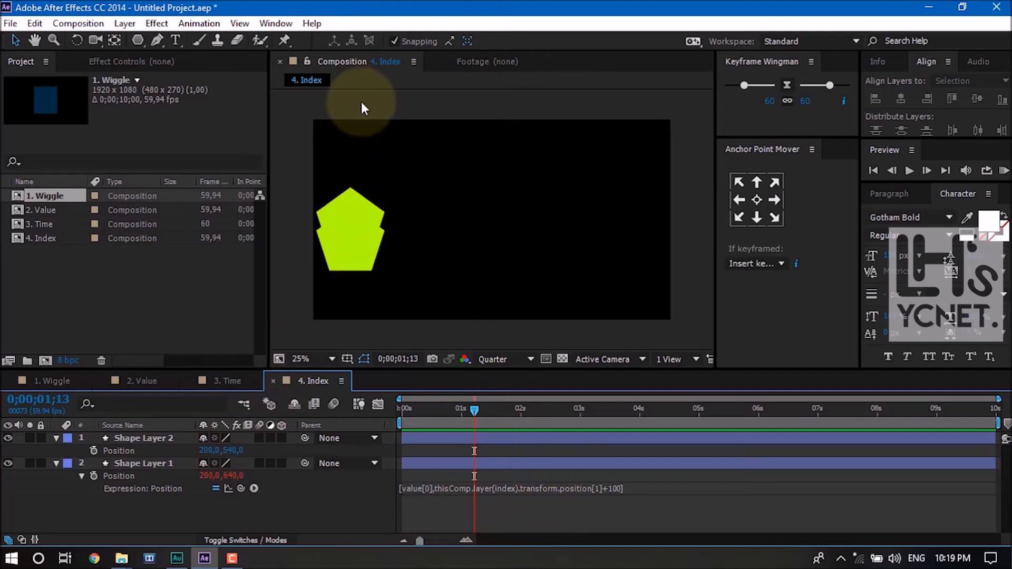
pyautogui.click(398, 519)
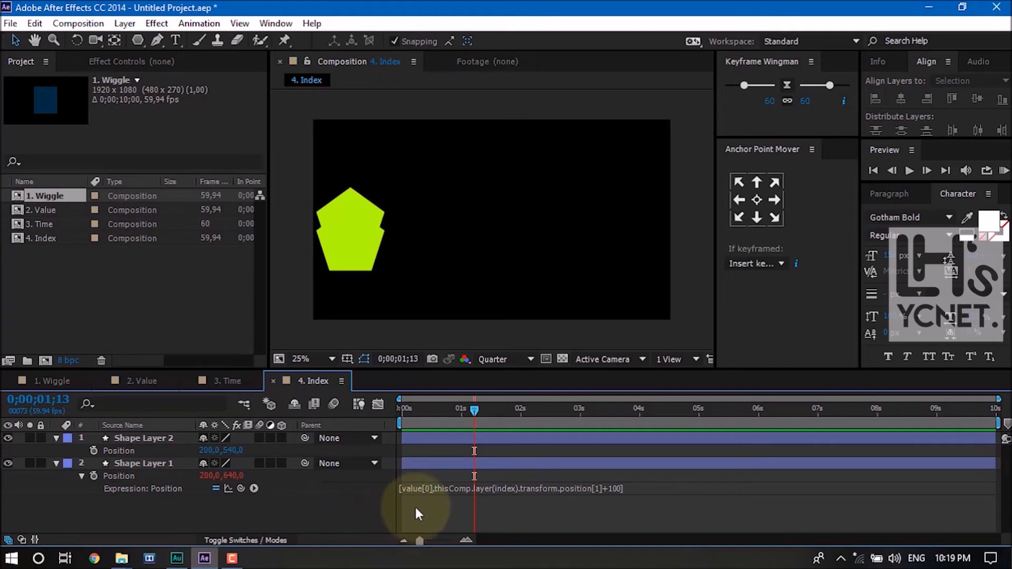
# - Change the layer reference in Shape Layer 1's position expression from index to index-1, keeping the +100 offset
pyautogui.click(515, 486)
pyautogui.click(517, 487)
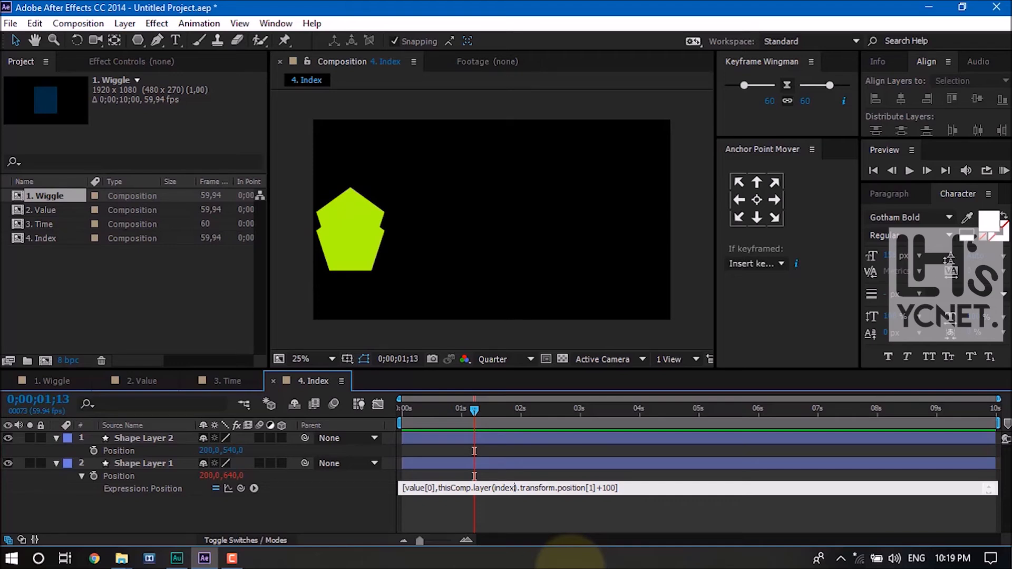
pyautogui.write('-')
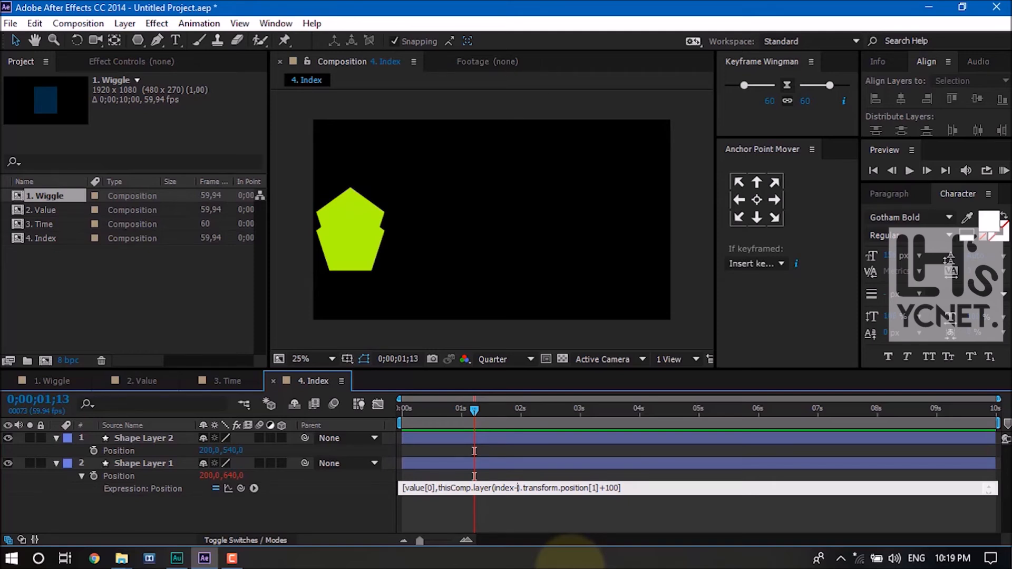
pyautogui.write('1')
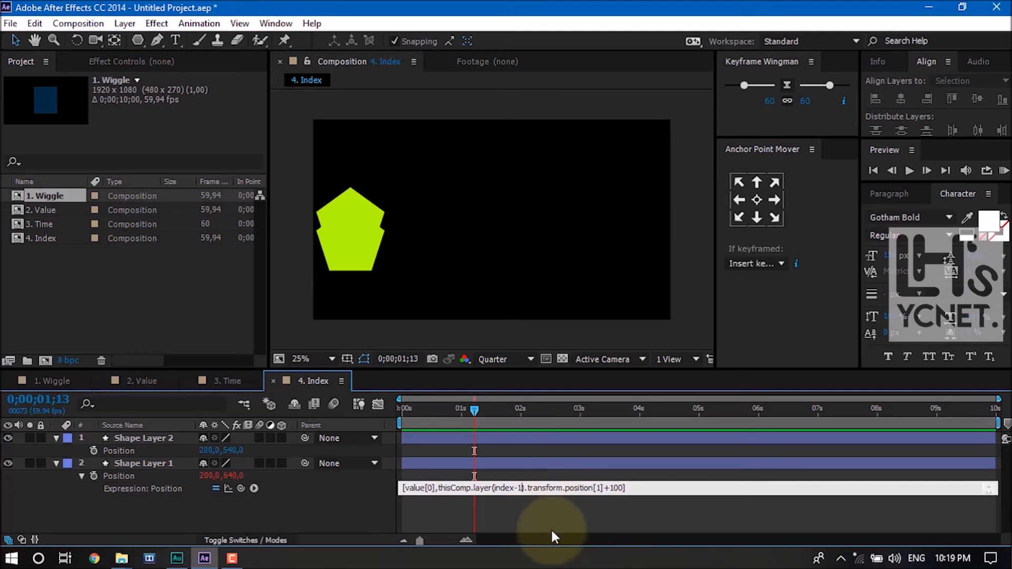
pyautogui.click(564, 514)
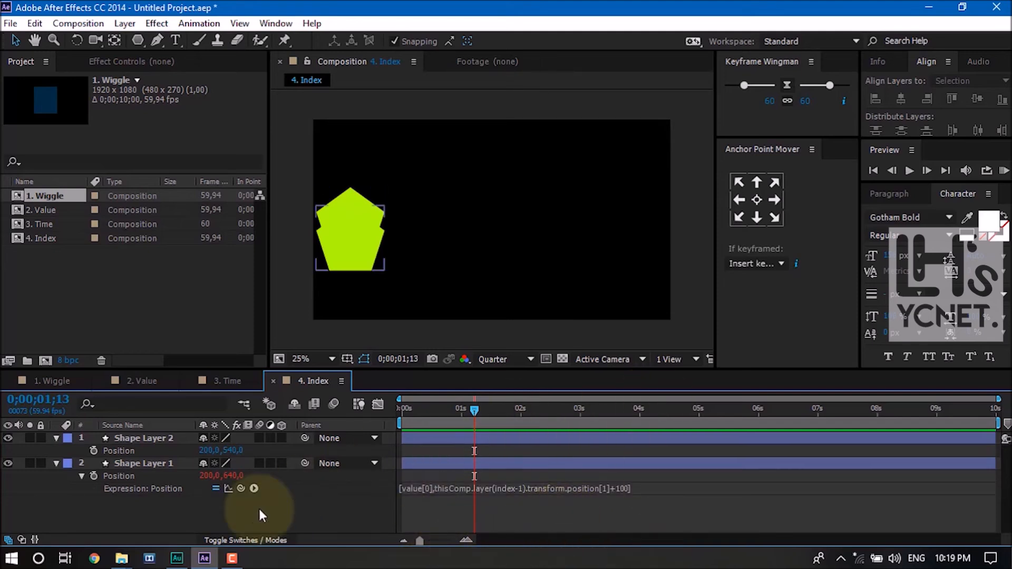
# - Duplicate Shape Layer 1 four times to test the index-1 position expression on the copies
pyautogui.click(161, 467)
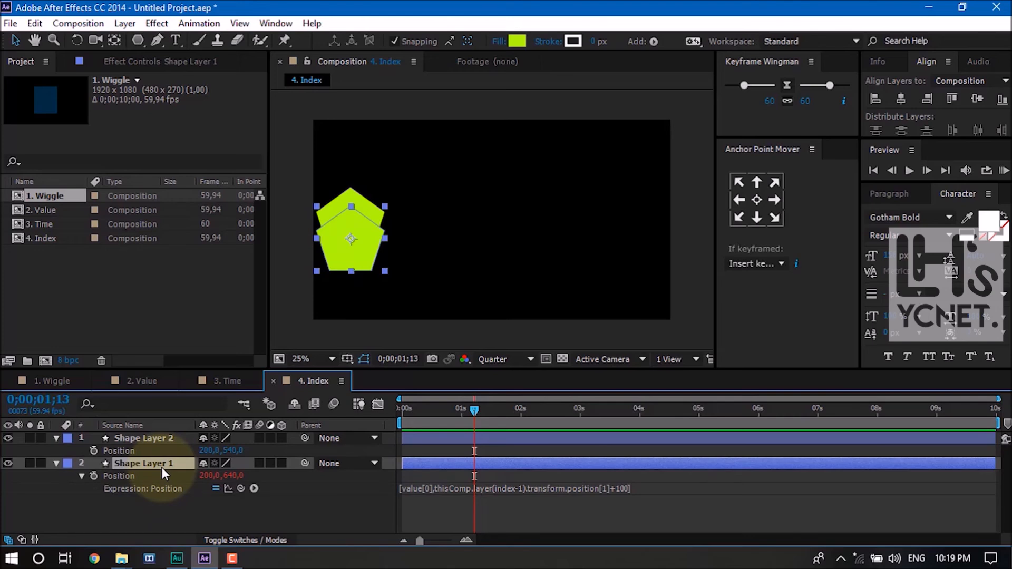
pyautogui.hotkey('ctrl', 'd')
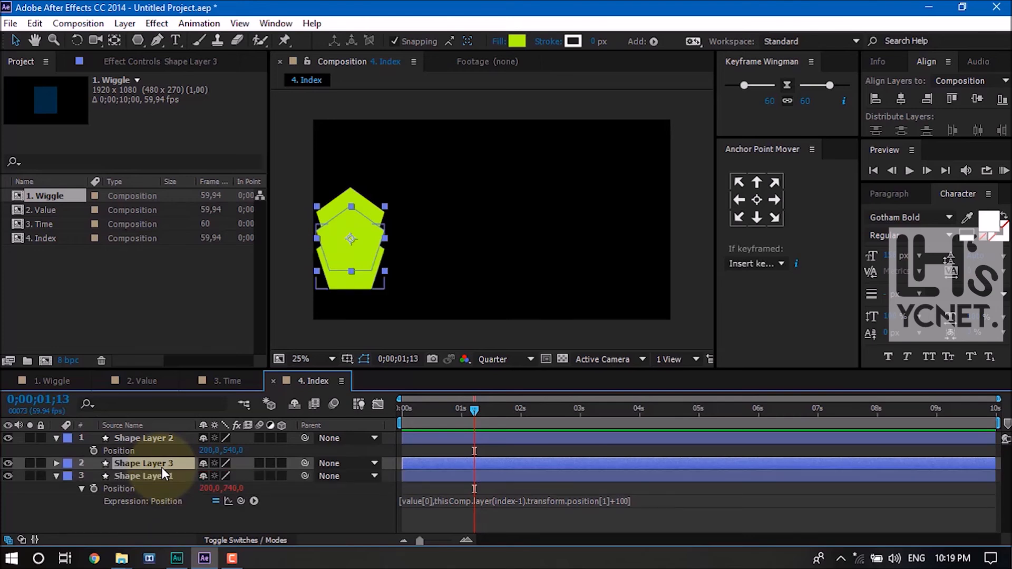
pyautogui.hotkey('ctrl', 'd')
pyautogui.hotkey('ctrl', 'd')
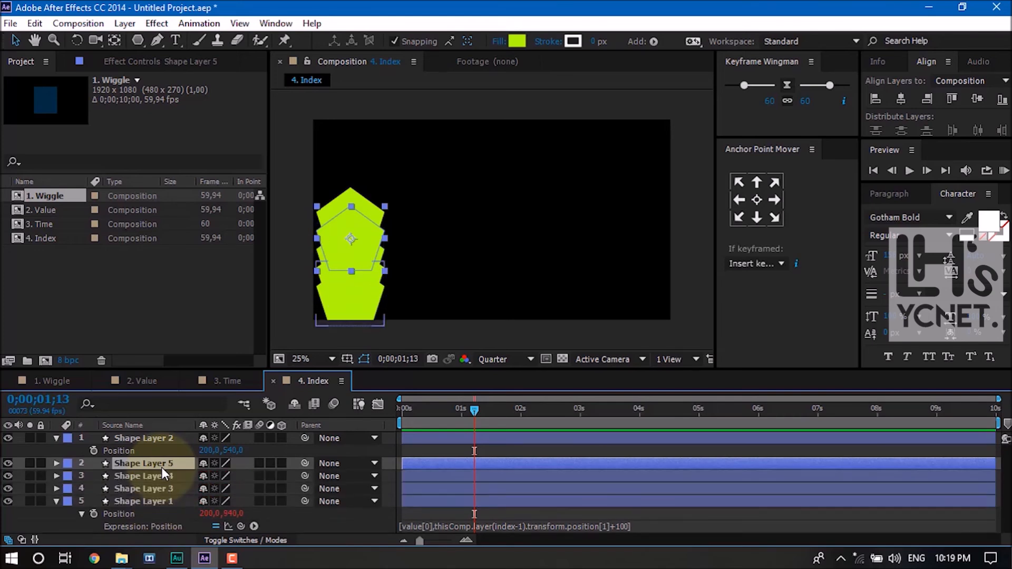
pyautogui.hotkey('ctrl', 'd')
pyautogui.click(470, 264)
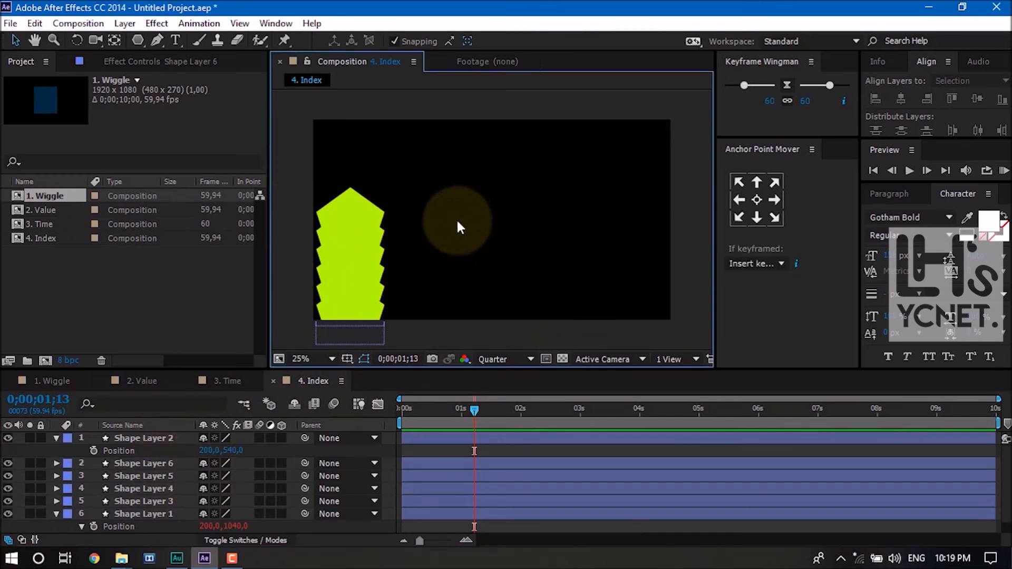
# - Delete Shape Layer 1 and its four duplicates, leaving only Shape Layer 2 in the composition
pyautogui.click(160, 513)
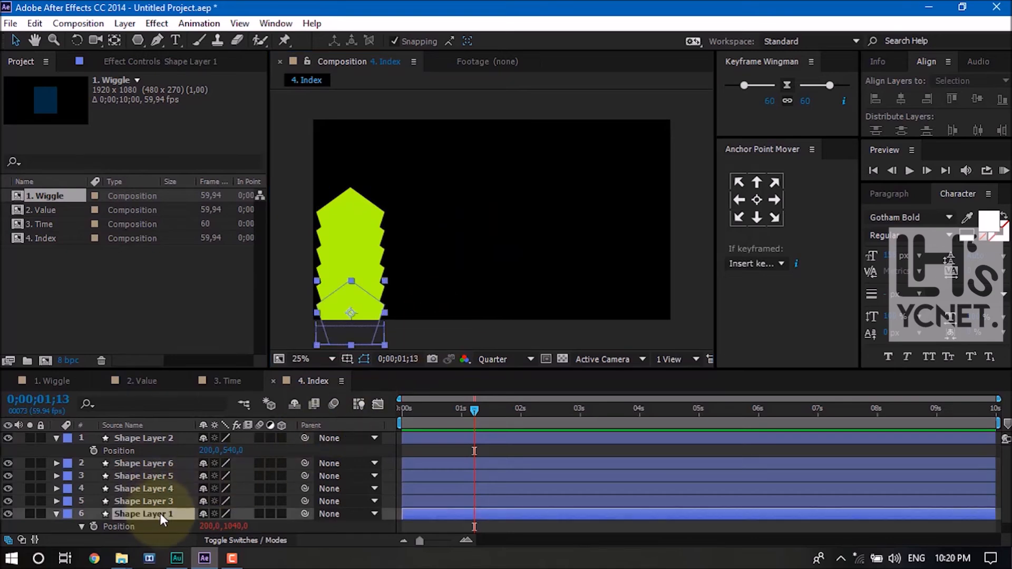
pyautogui.keyDown('shift'); pyautogui.click(188, 462); pyautogui.keyUp('shift')
pyautogui.press('Delete')
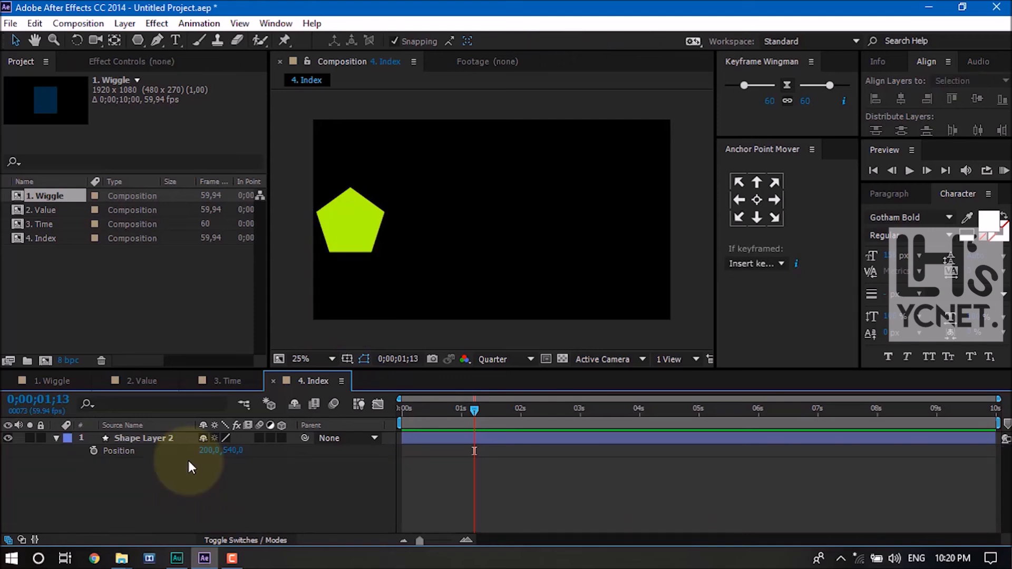